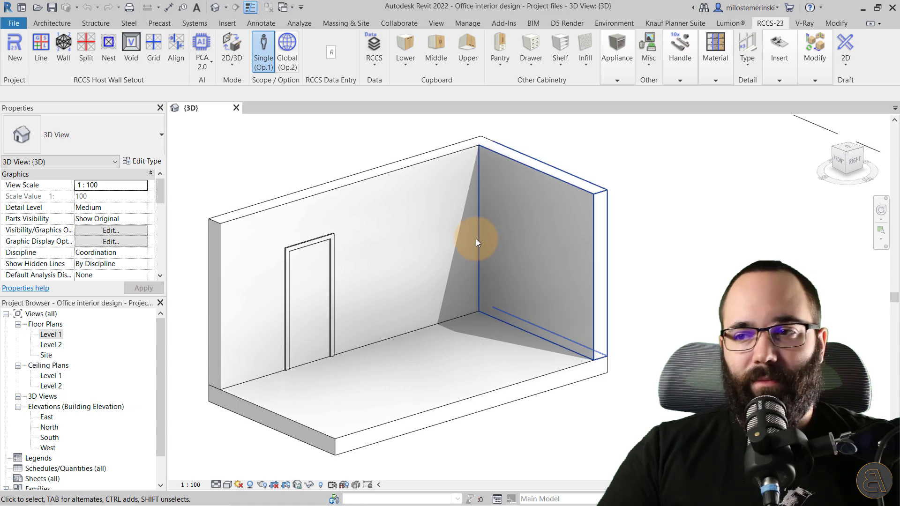
left_click(263, 418)
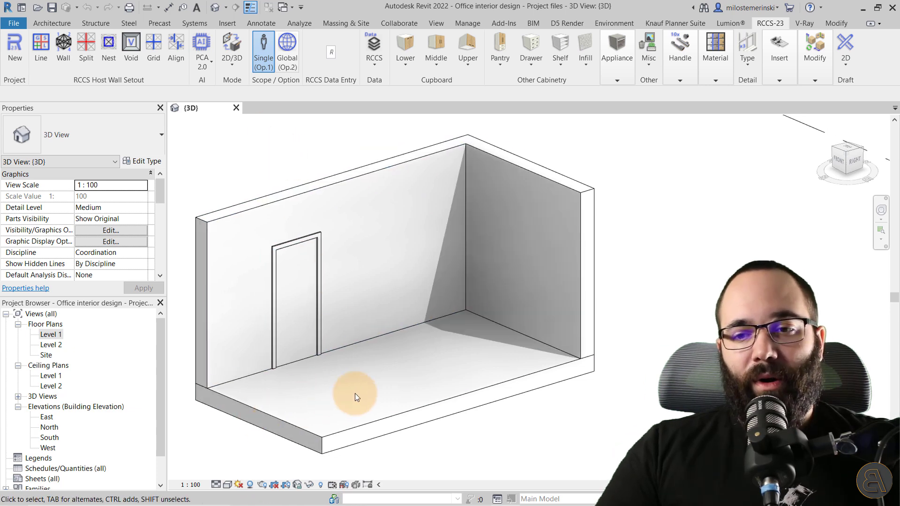
middle_click_drag(384, 361, 381, 363)
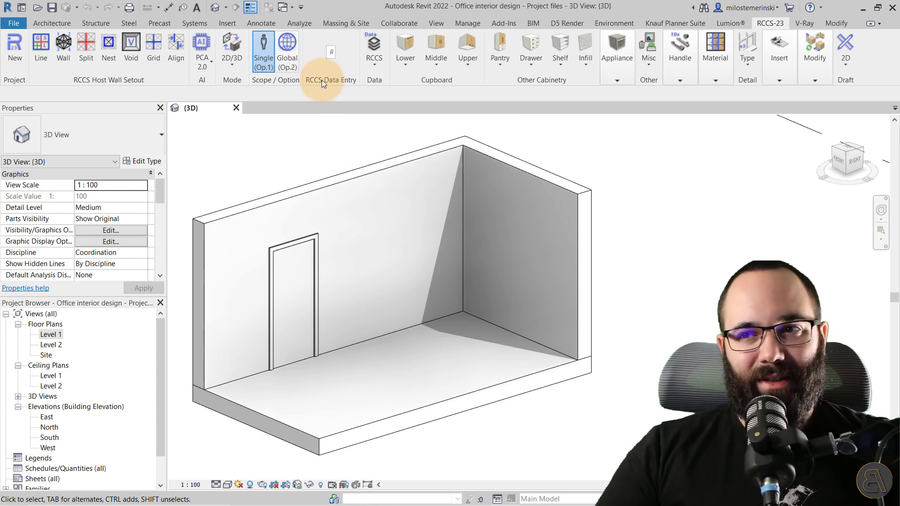
Step: Undock the RCCS Data Entry box and float it just above the drawing area
left_click_drag(324, 83, 318, 119)
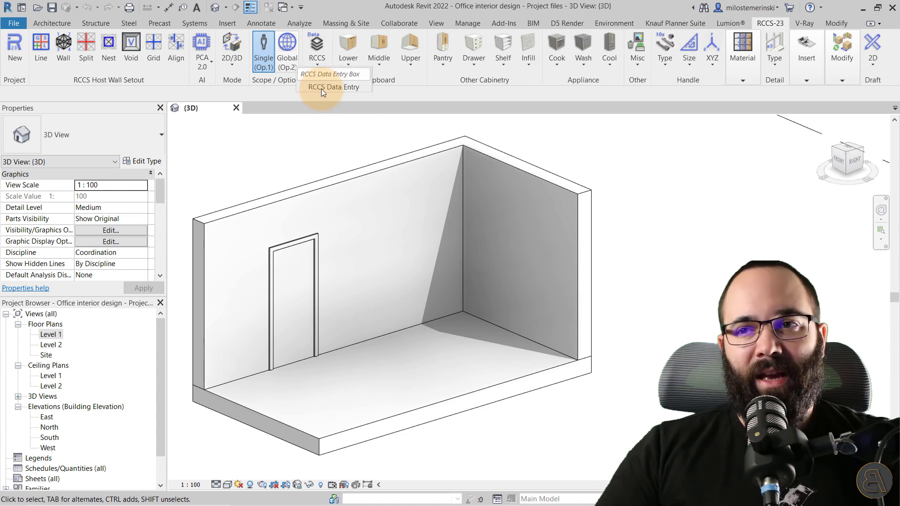
left_click_drag(322, 88, 305, 109)
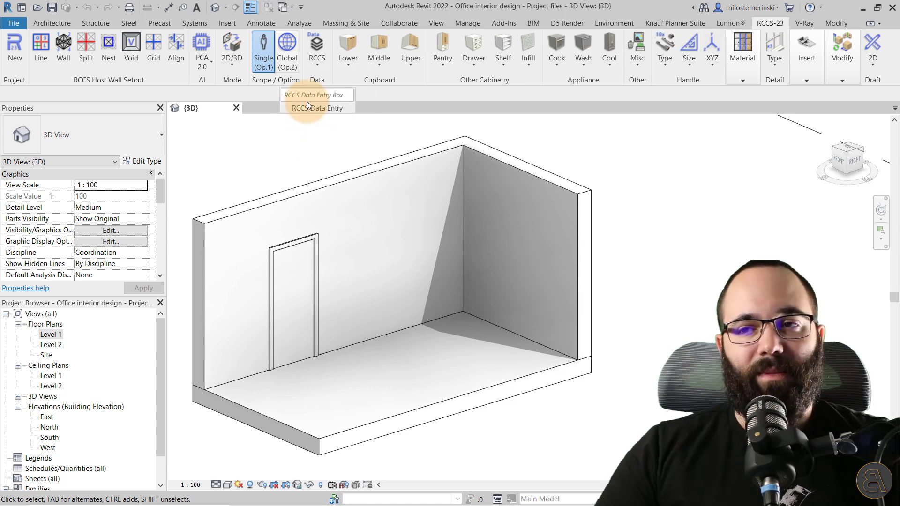
mouse_move(316, 103)
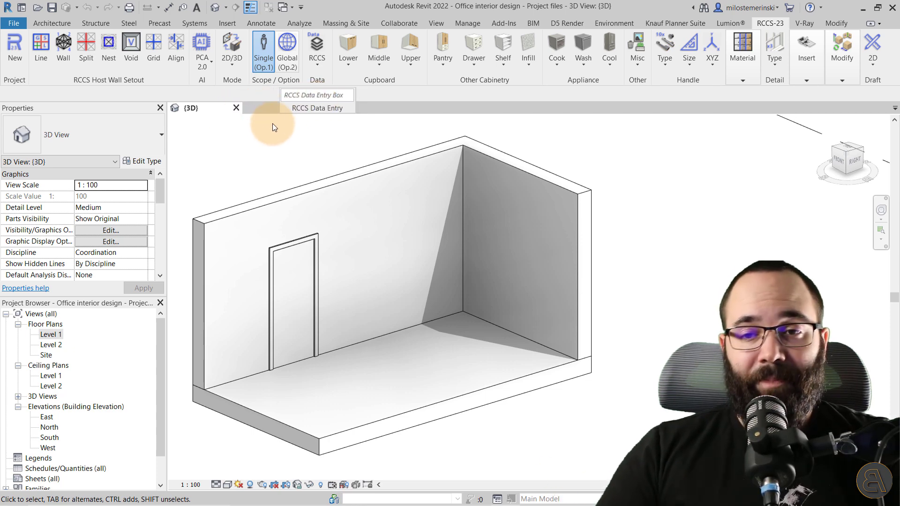
Step: Open the Level 1 floor plan and try to place the RCCS host walls
double_click(50, 334)
middle_click_drag(515, 307, 333, 277)
scroll(348, 293, "up", 5)
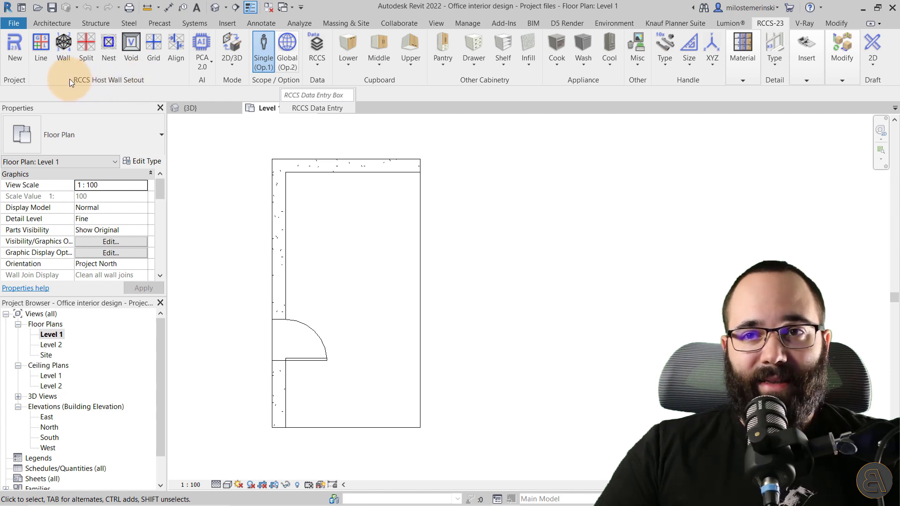
left_click(66, 63)
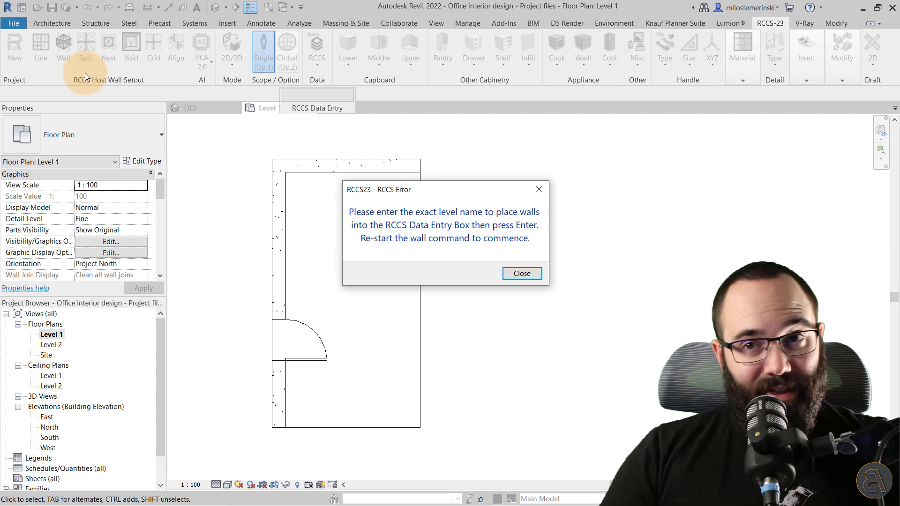
left_click(540, 190)
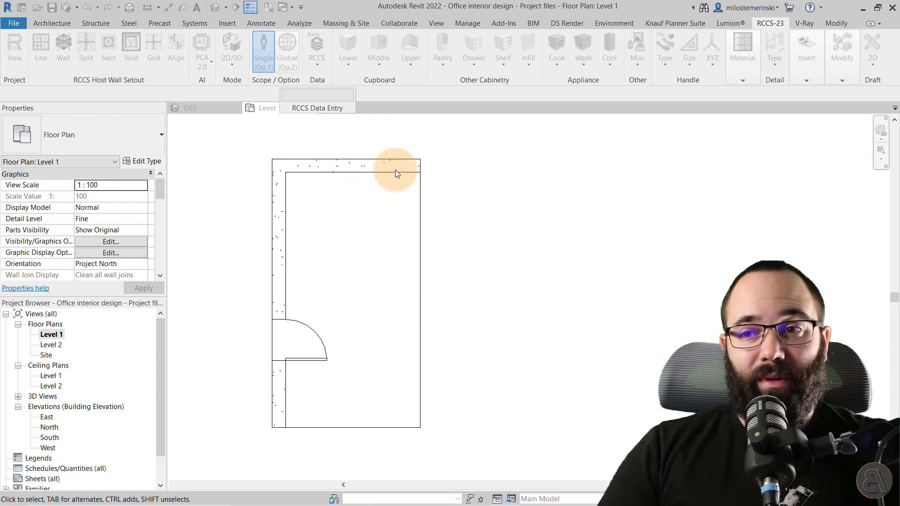
Step: Enter "Level 1" as the RCCS data entry and place the square of host walls inside the room, accepting the overlap
left_click(308, 95)
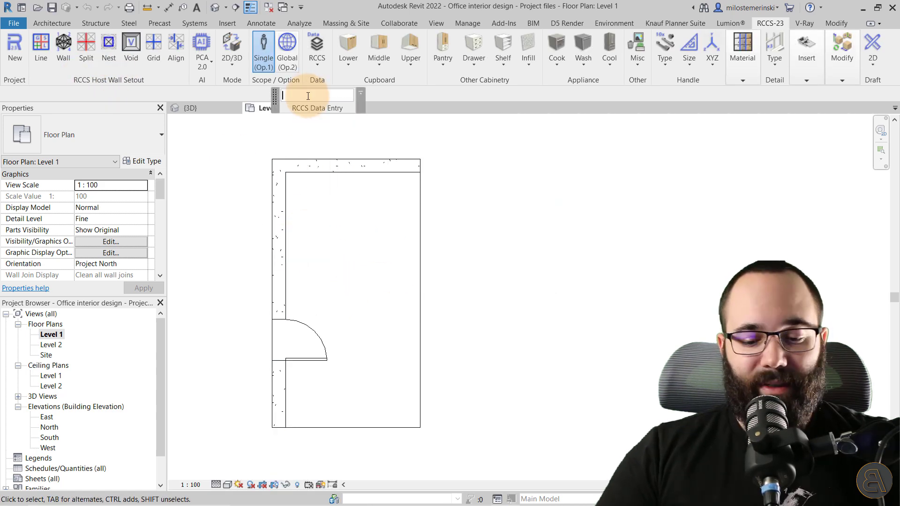
type("Level 1")
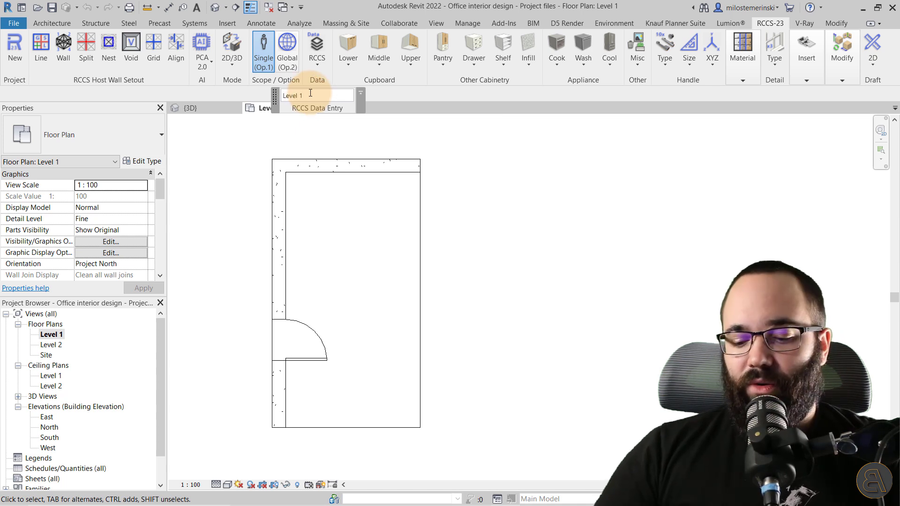
key("Return")
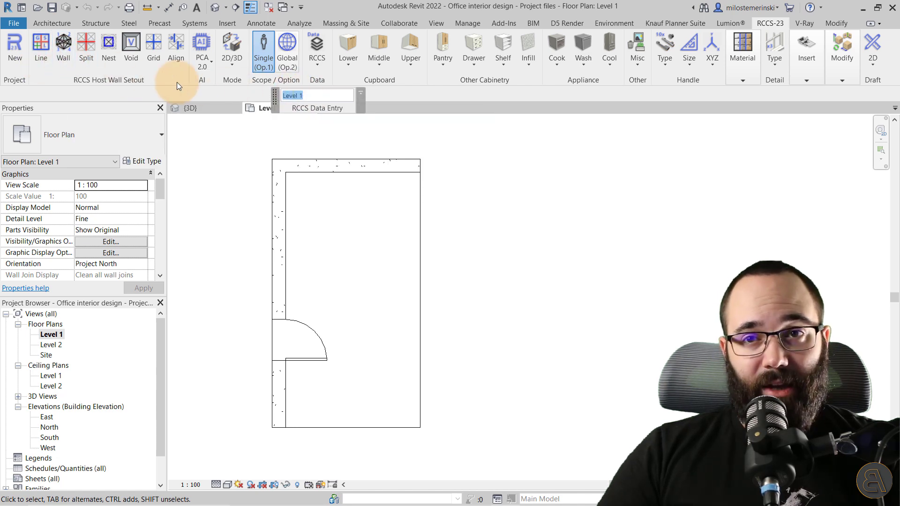
left_click(65, 61)
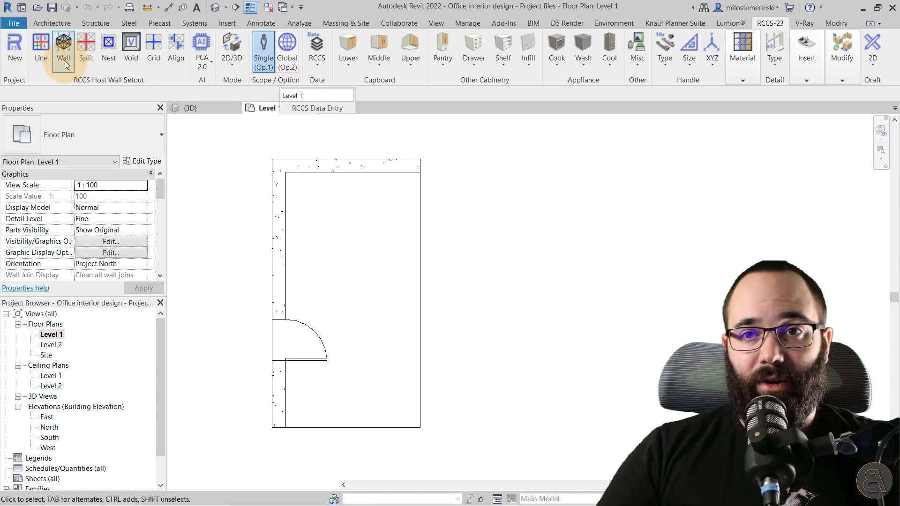
left_click(347, 223)
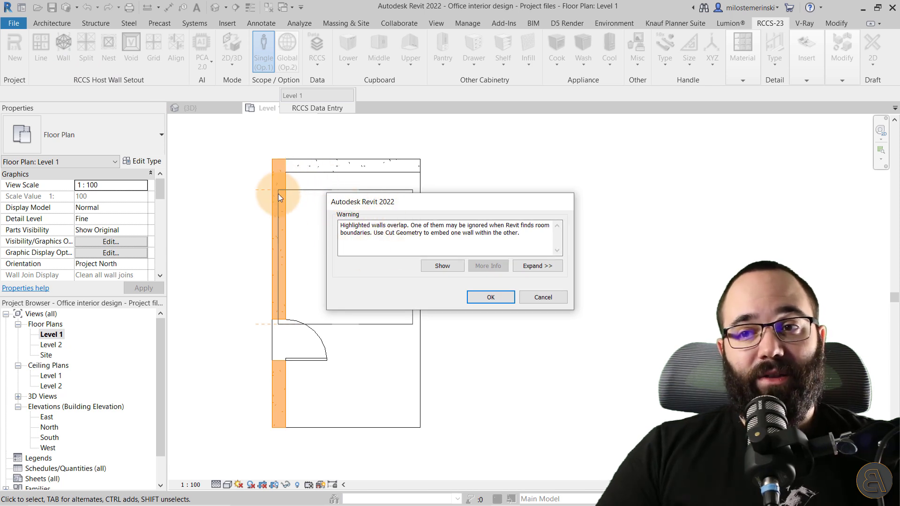
left_click(491, 297)
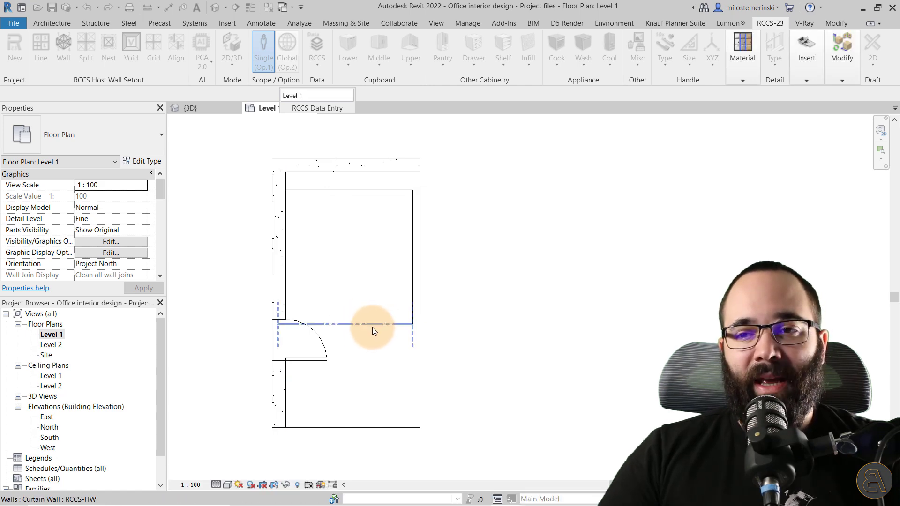
Step: Move the four RCCS host walls so their upper-left corner meets the inner corner of the concrete walls
left_click_drag(367, 327, 393, 316)
scroll(353, 199, "up", 2)
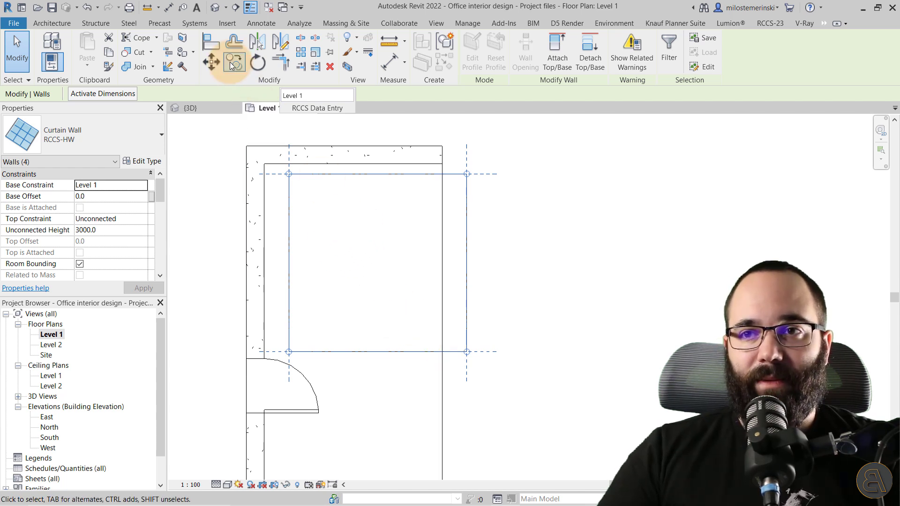
left_click(212, 61)
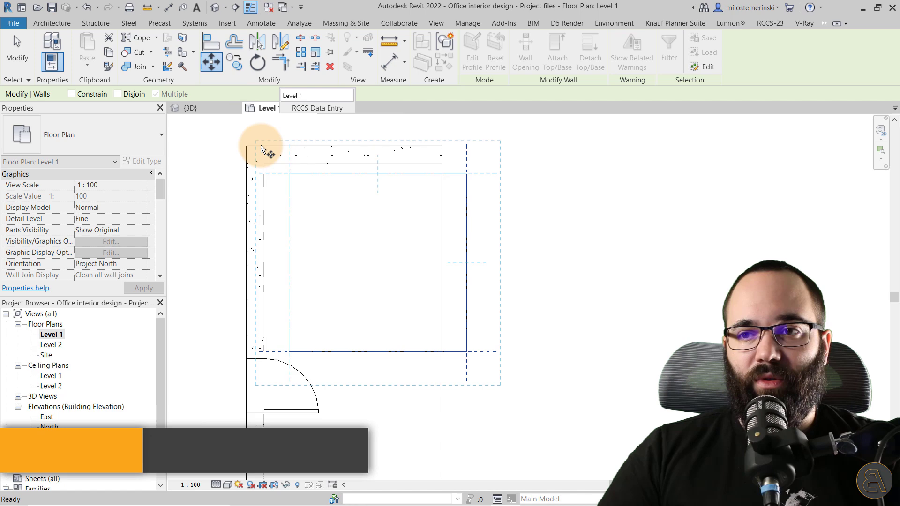
left_click(289, 174)
left_click(265, 164)
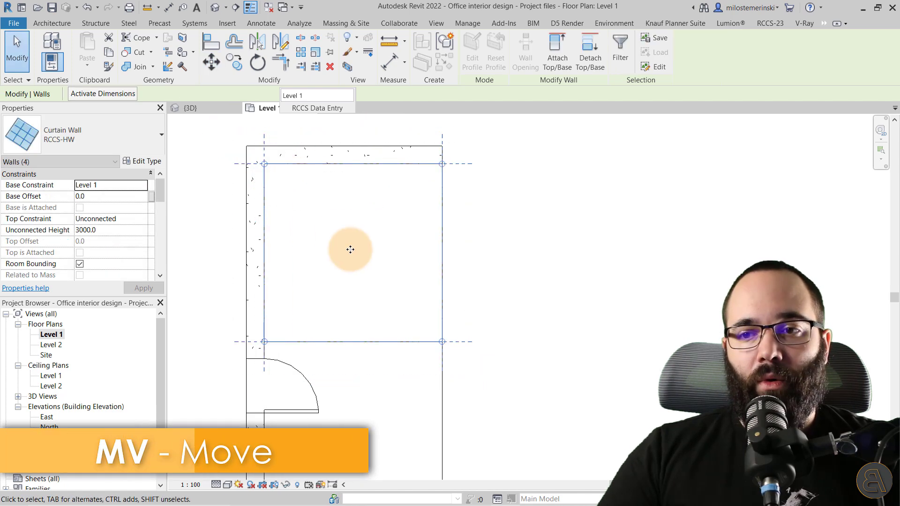
key("Escape")
Step: Set the distance from the host wall nearest the door to the opposite host wall to 2700
left_click(336, 342)
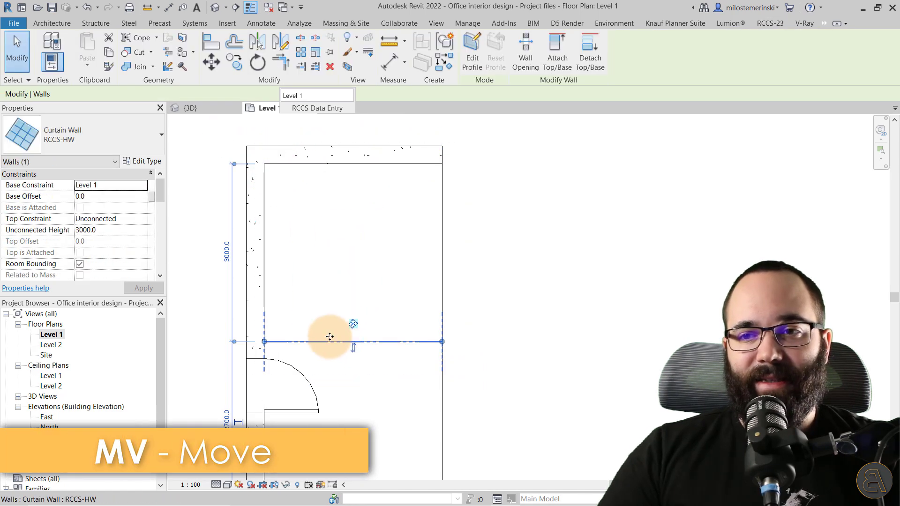
left_click(227, 256)
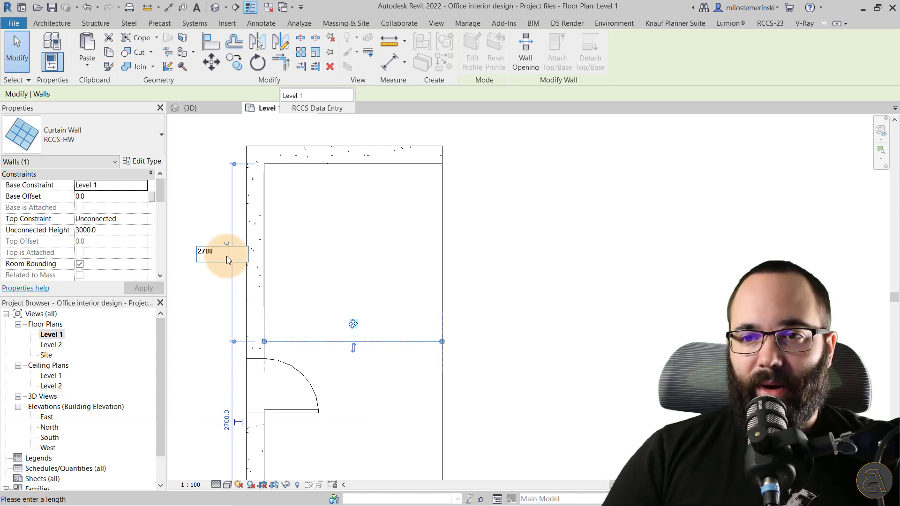
key("Return")
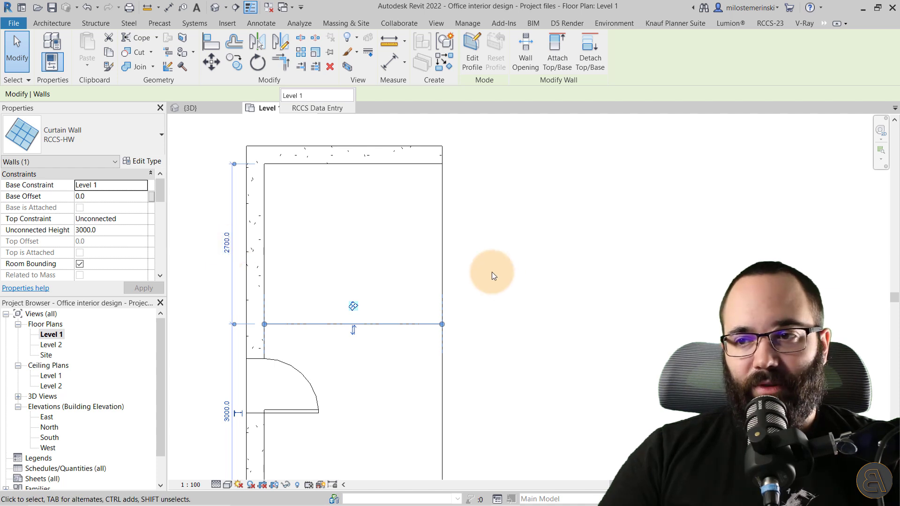
key("Escape")
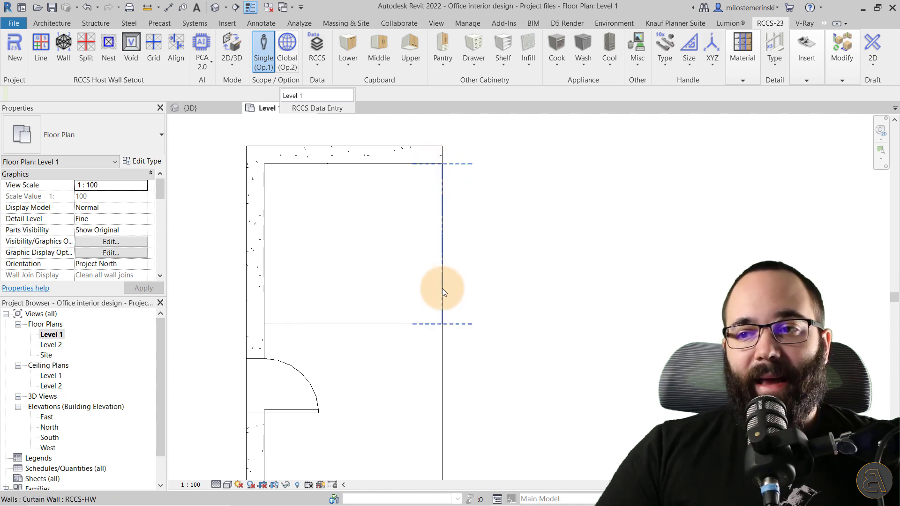
Step: Delete the two host walls that do not lie against the concrete walls
left_click(430, 302)
left_click(362, 324, "ctrl")
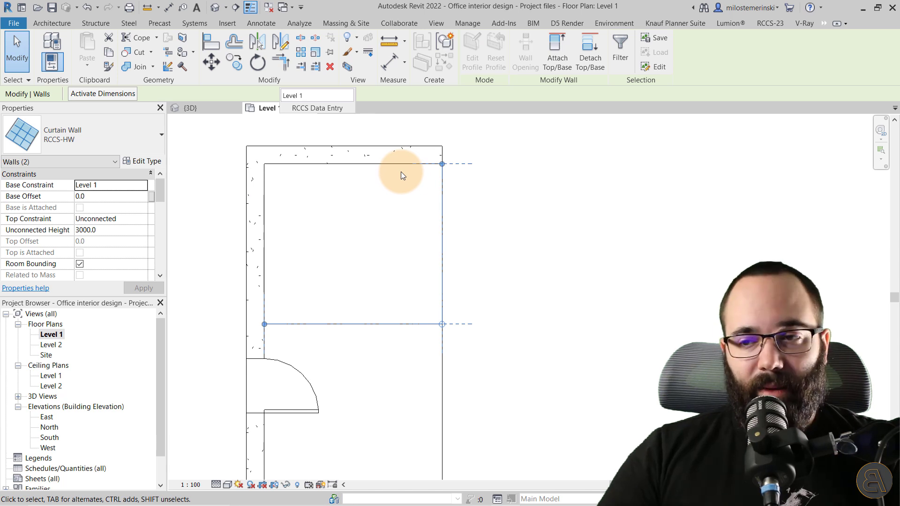
key("Escape")
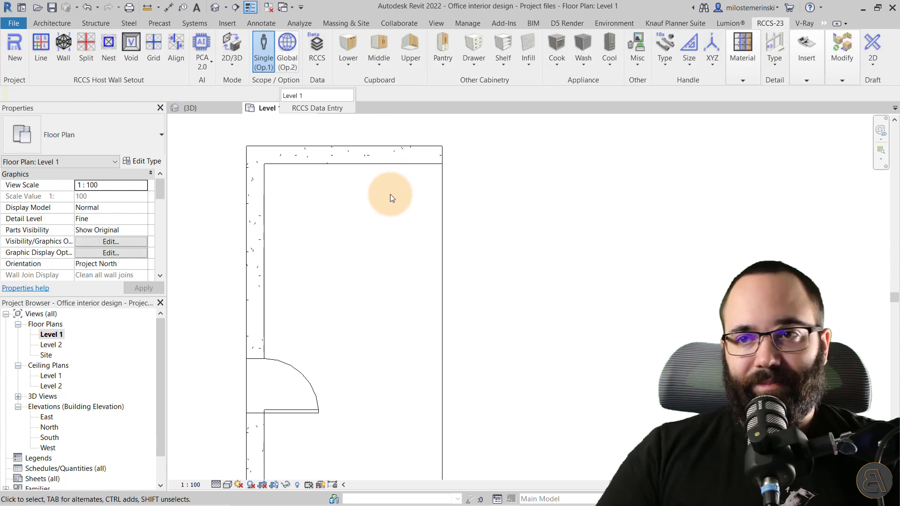
Step: Move the RCCS Data Entry box clear of the view tabs and switch to the 3D view
left_click_drag(320, 111, 373, 110)
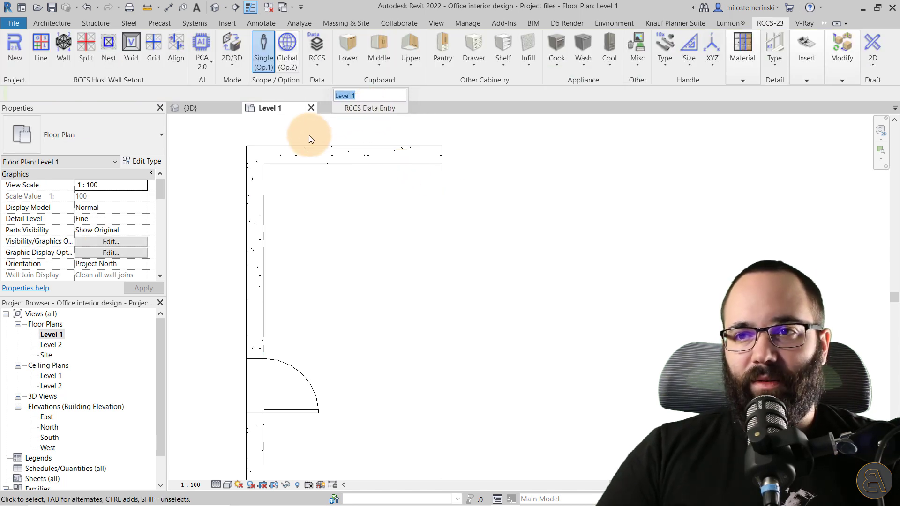
left_click(204, 109)
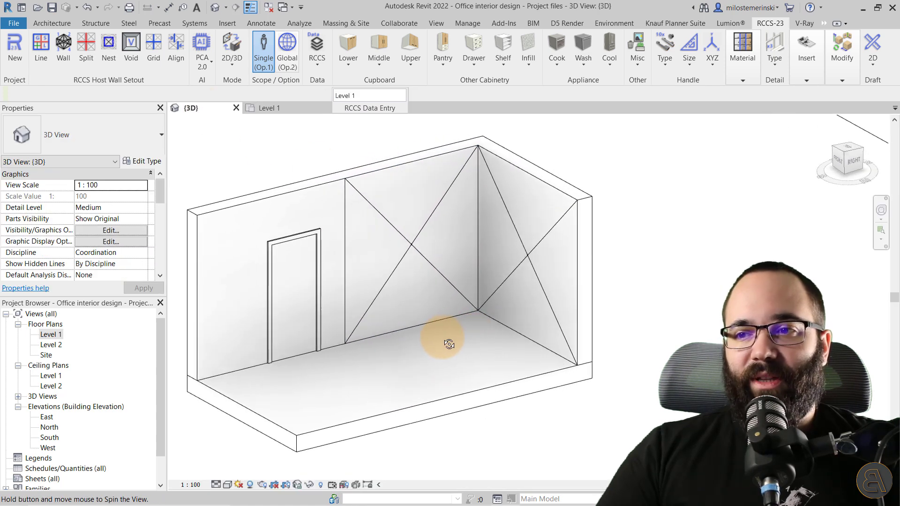
middle_click_drag(459, 346, 428, 351)
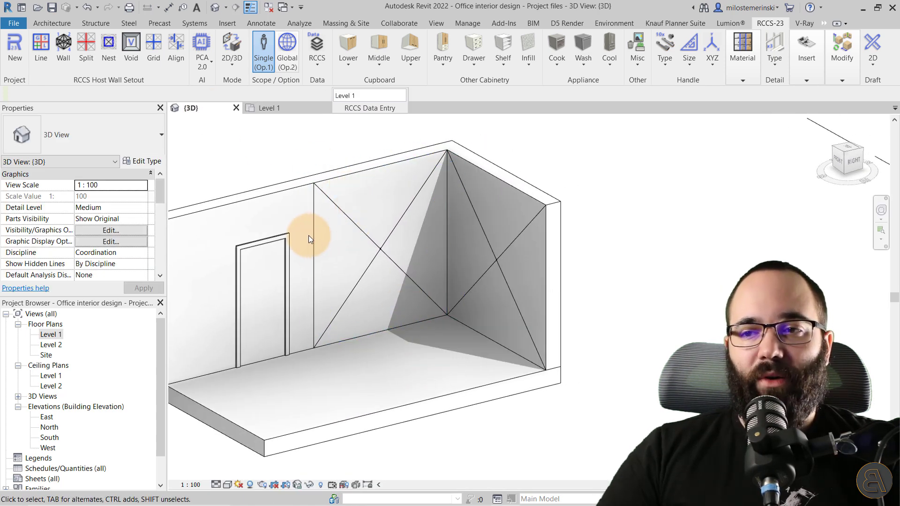
Step: Set the unconnected height of the two remaining RCCS host walls to 2500
left_click(329, 236)
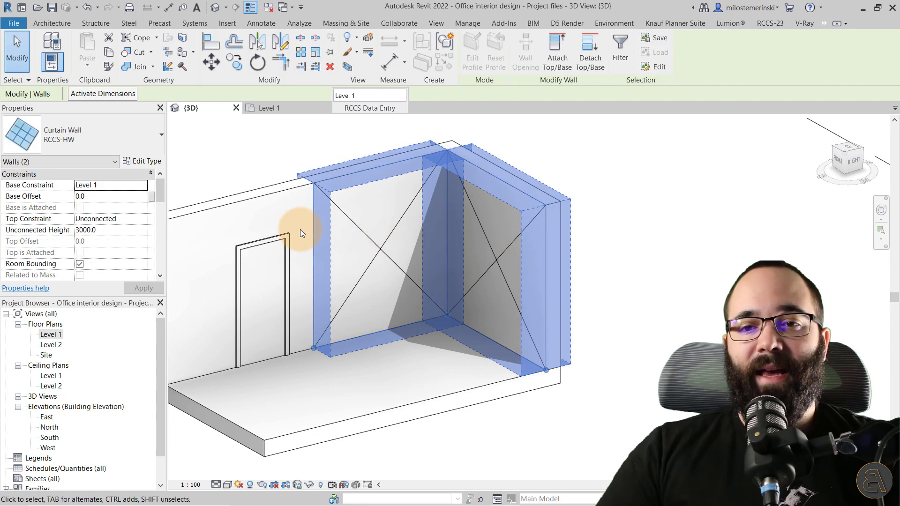
left_click(108, 233)
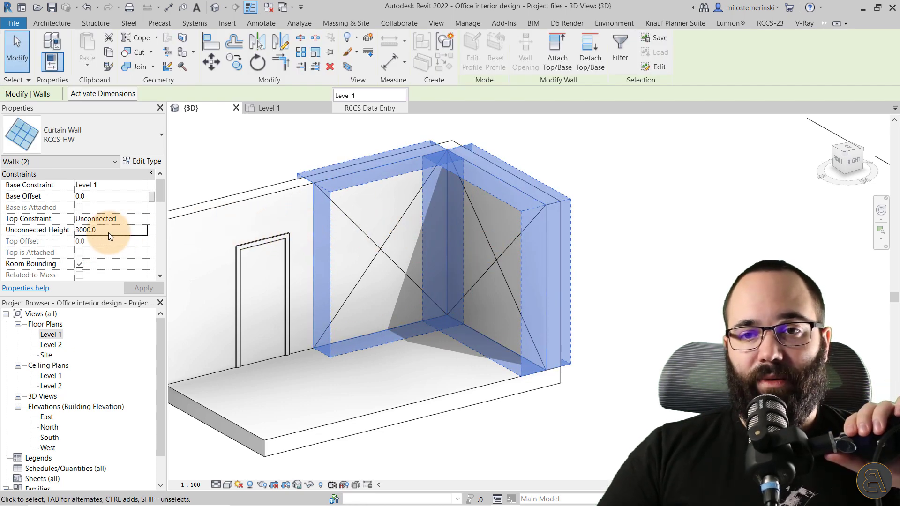
type("2500")
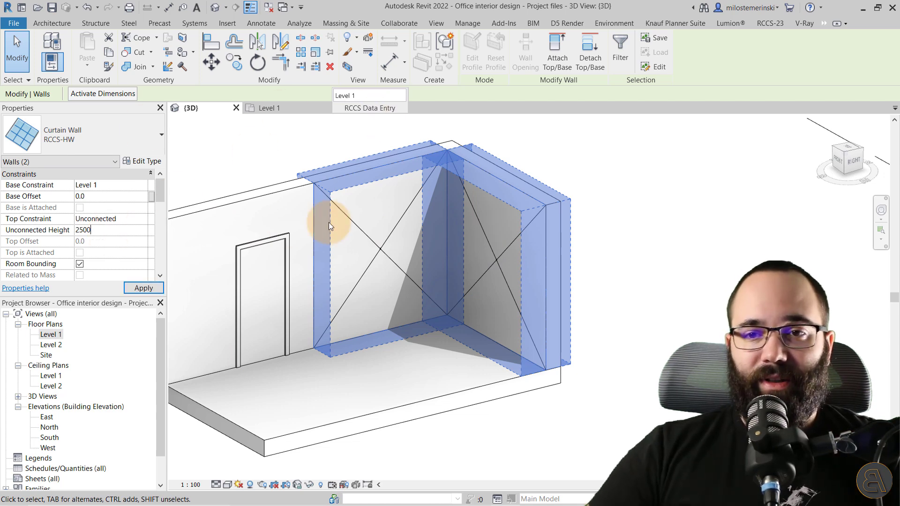
left_click(143, 288)
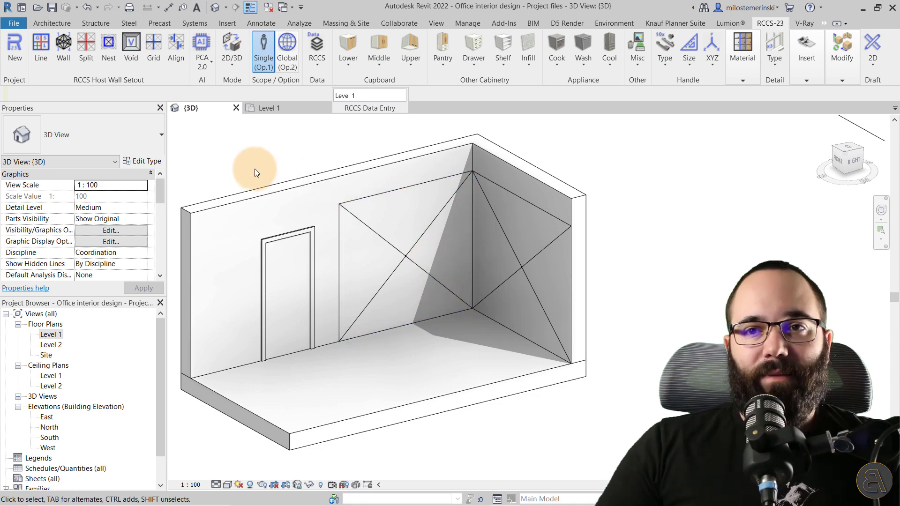
left_click(342, 230)
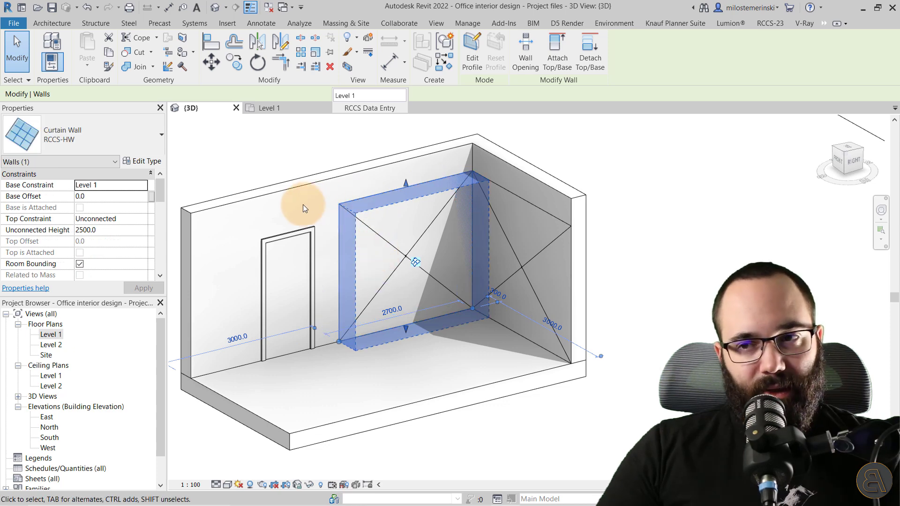
key("Escape")
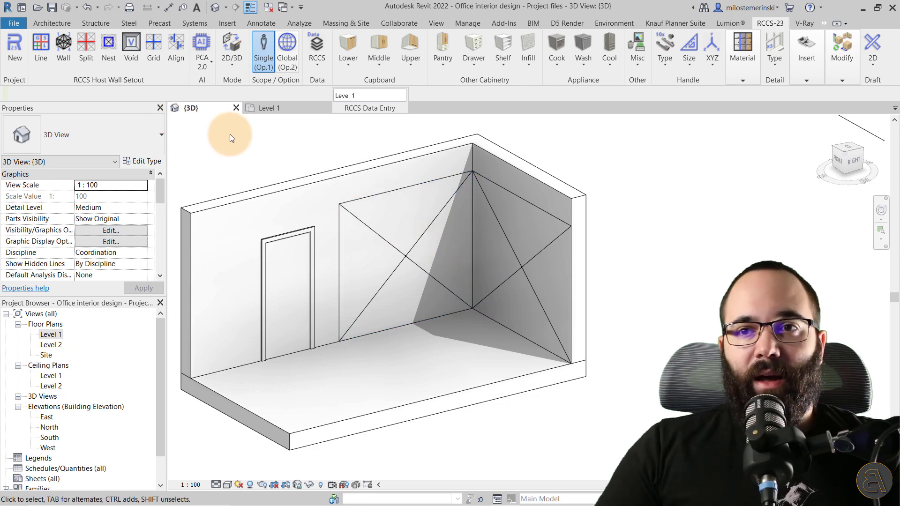
Step: Place a vertical curtain grid line through all segments of the host wall on the wall without the door, 500 from the inner corner
left_click(150, 60)
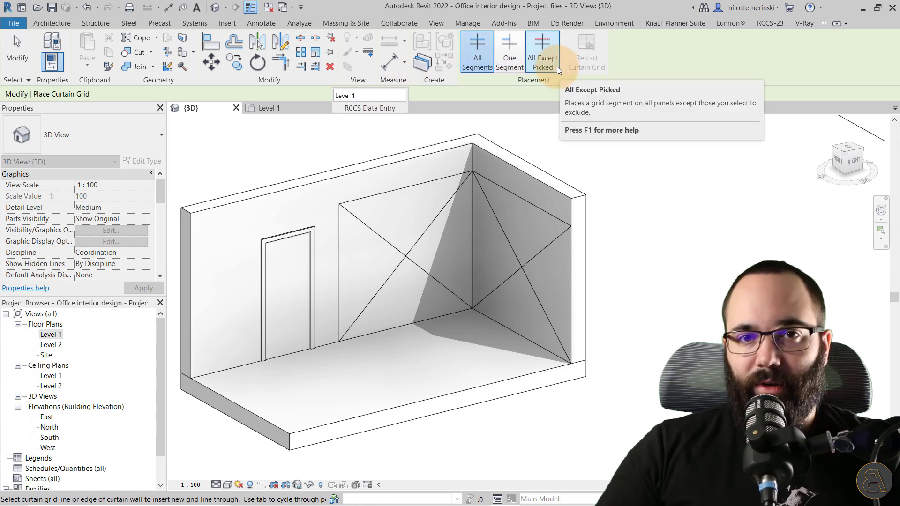
scroll(488, 315, "up", 2)
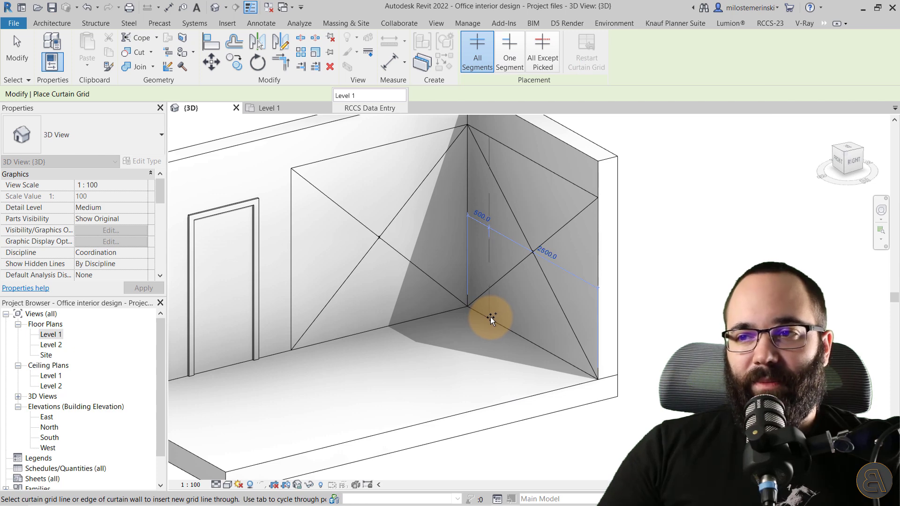
left_click(491, 317)
scroll(477, 275, "down", 1)
scroll(477, 276, "up", 1)
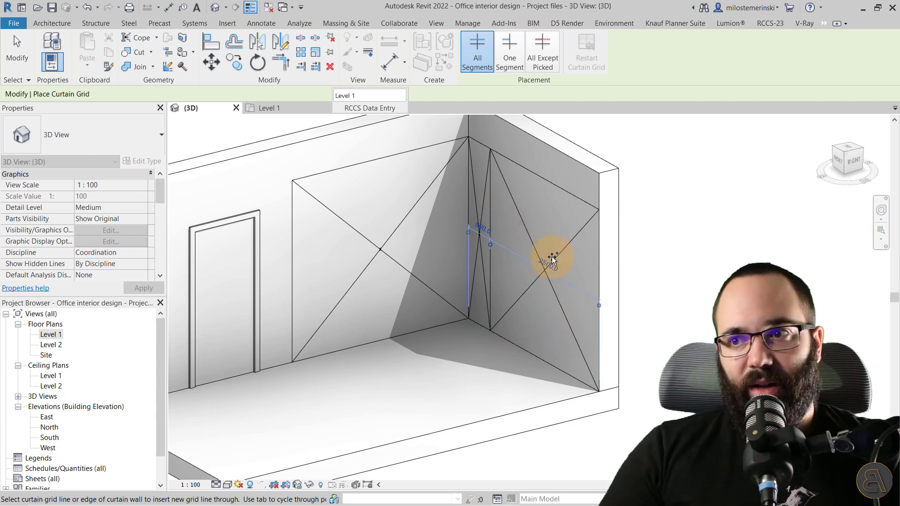
Step: Place two one-segment horizontal curtain grid lines in the wide bay of the wall without the door, 720 and 680 above the floor
left_click(533, 283)
scroll(476, 230, "up", 2)
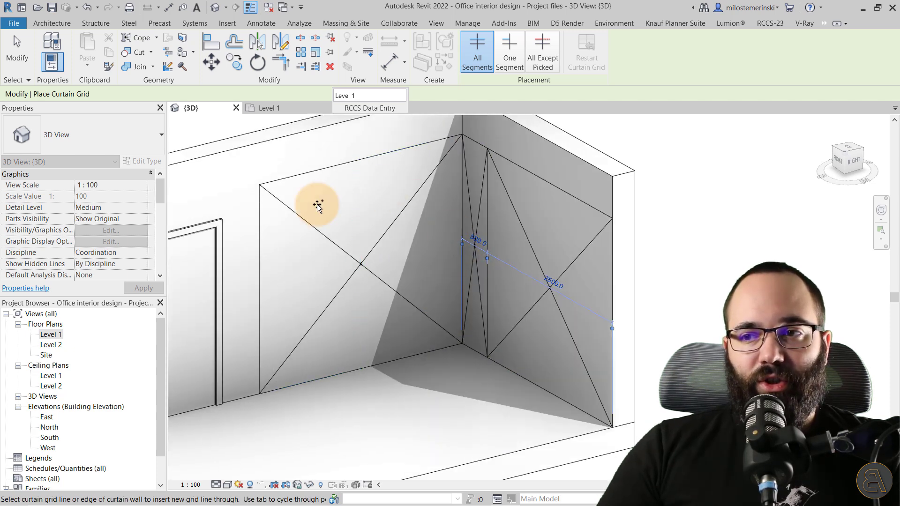
left_click(509, 59)
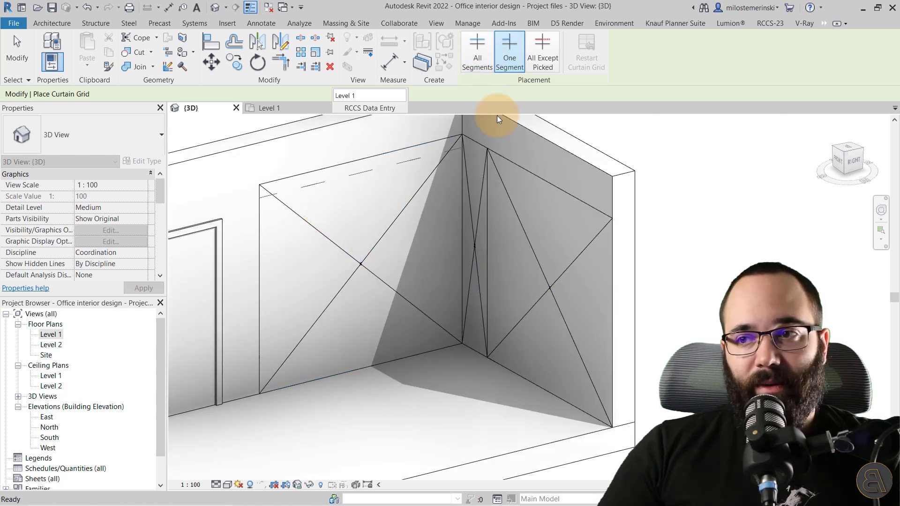
scroll(499, 314, "up", 2)
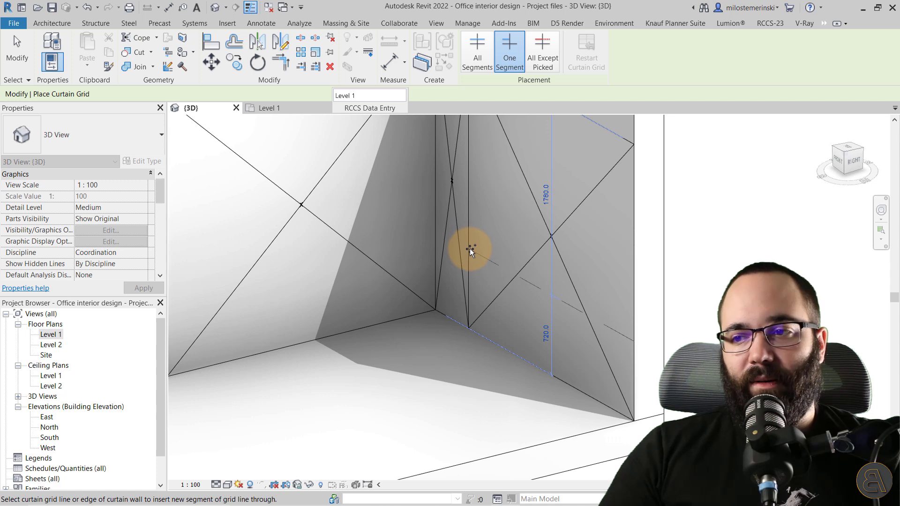
left_click(470, 249)
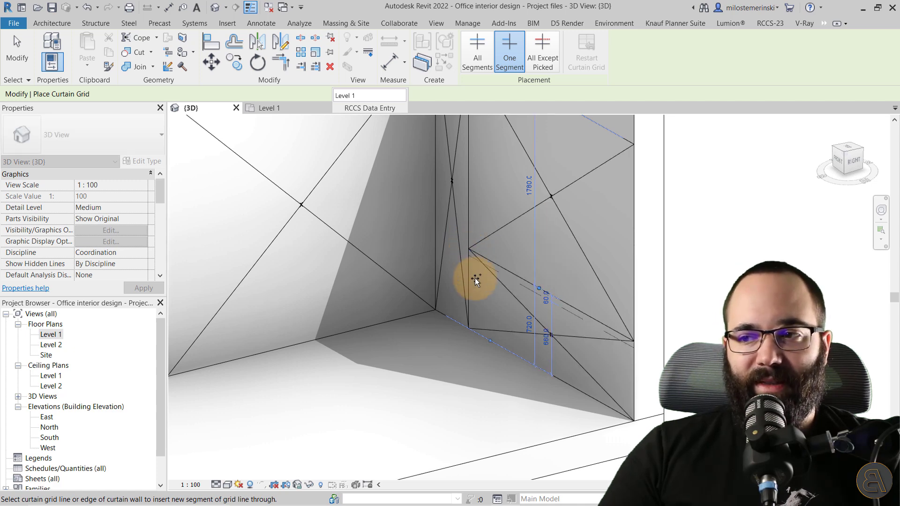
scroll(497, 280, "up", 2)
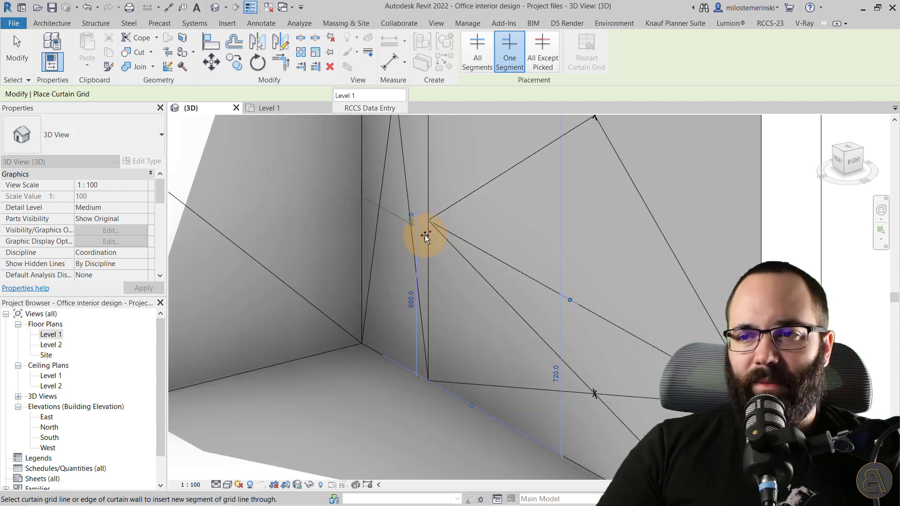
left_click(431, 231)
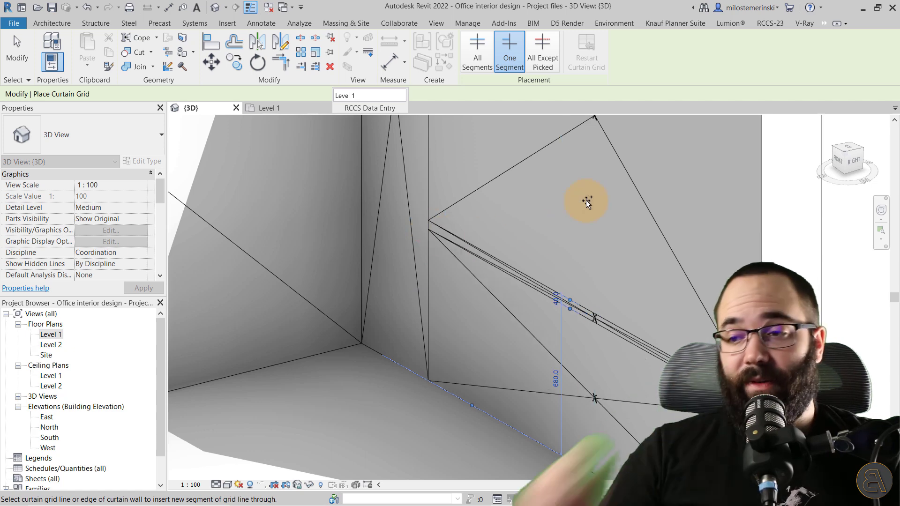
Step: Place two more one-segment horizontal grid lines higher in the same wide bay, 660 and 620 below the host wall's top edge
scroll(539, 257, "down", 3)
middle_click_drag(510, 273, 477, 358)
scroll(478, 352, "down", 2)
scroll(448, 216, "up", 1)
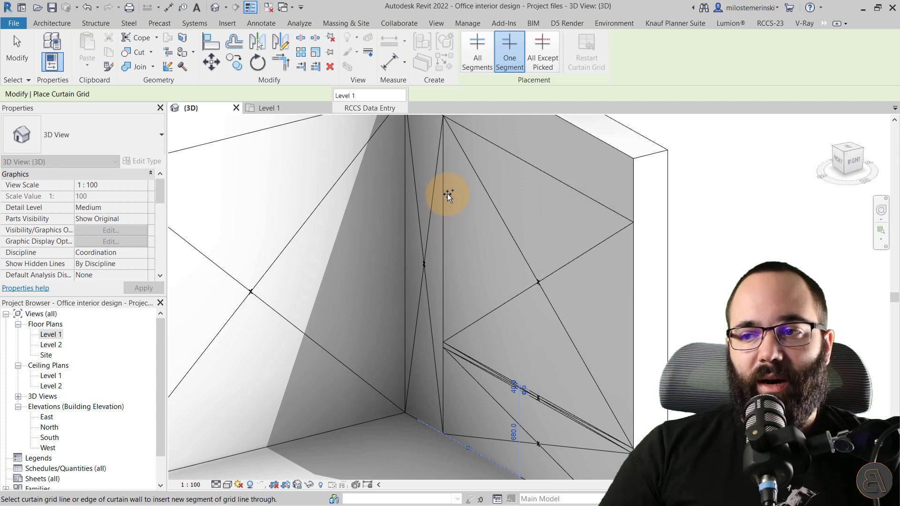
left_click(444, 200)
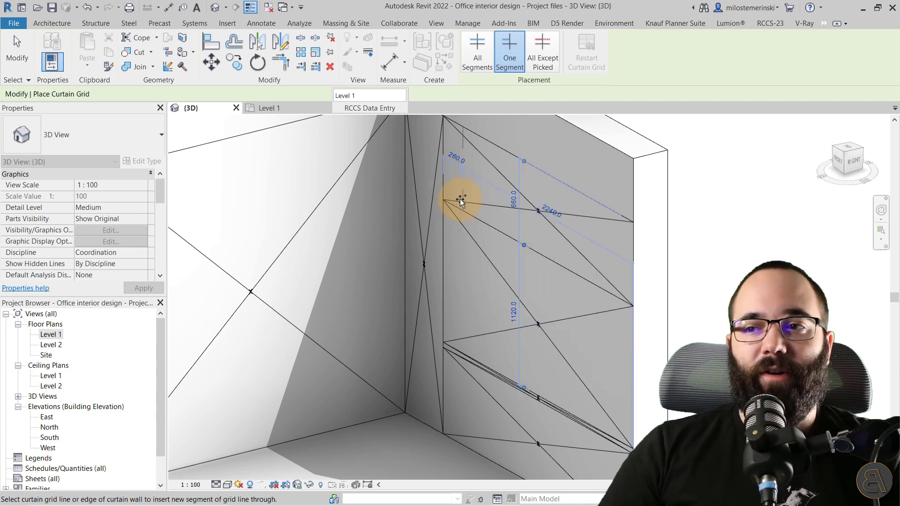
scroll(443, 197, "up", 2)
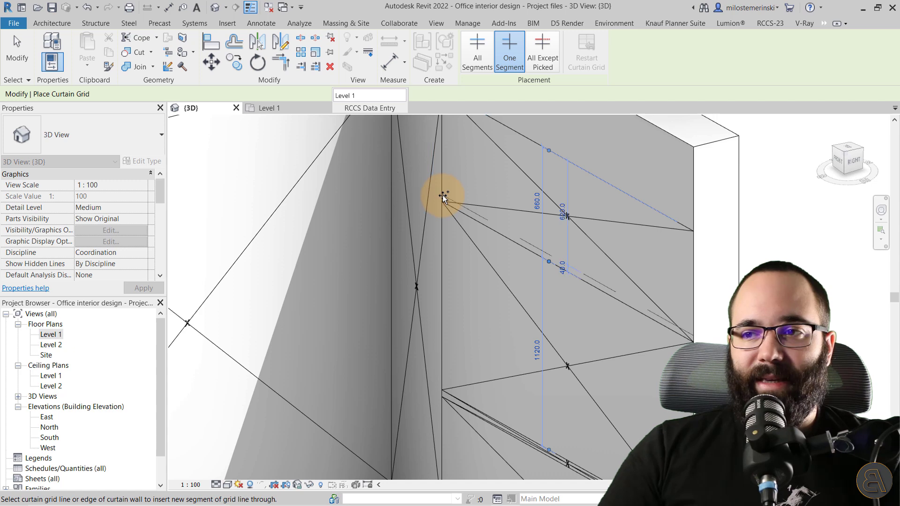
left_click(443, 197)
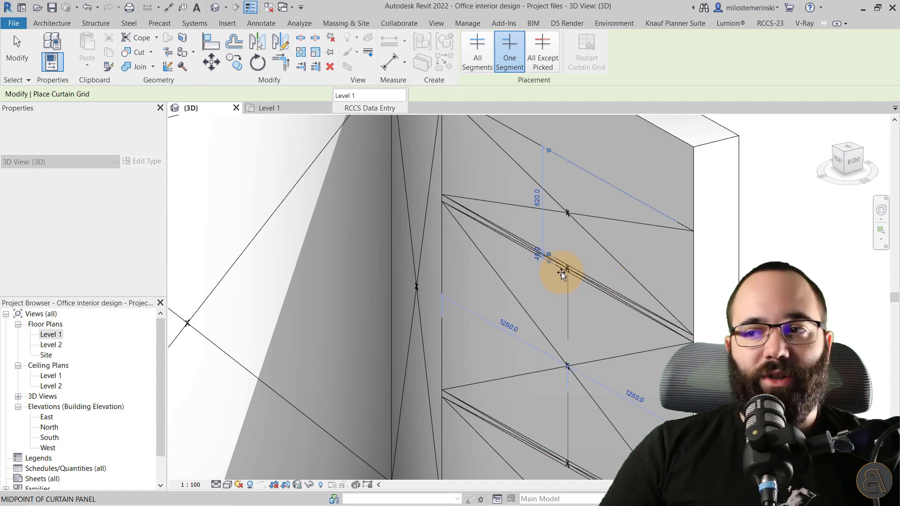
scroll(563, 273, "up", 3)
scroll(575, 275, "down", 4)
scroll(573, 275, "down", 1)
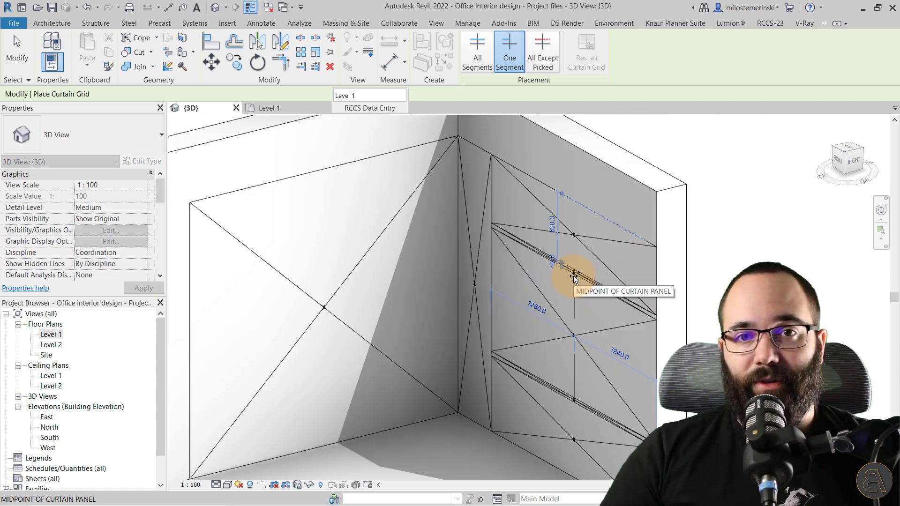
key("Escape")
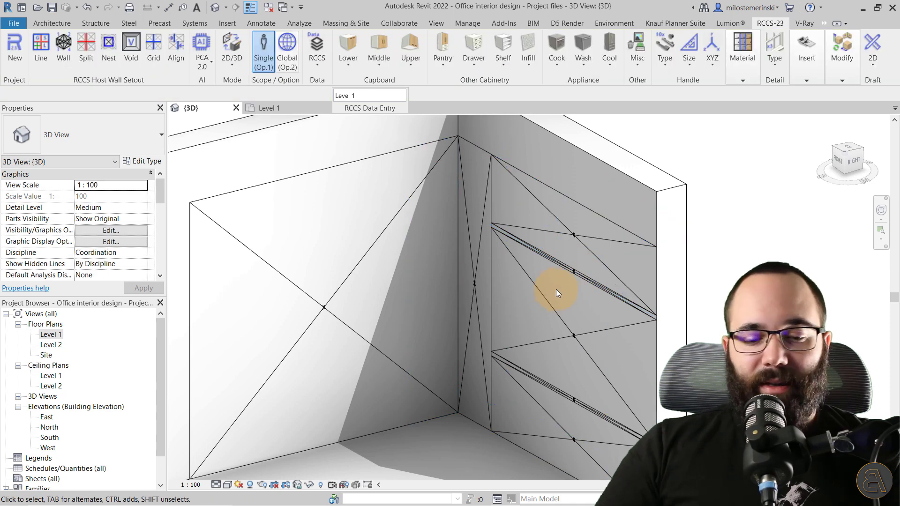
Step: Place a vertical curtain grid line through all segments of the door wall's host wall, 900 from its door-side edge
scroll(566, 288, "down", 2)
scroll(555, 307, "up", 2)
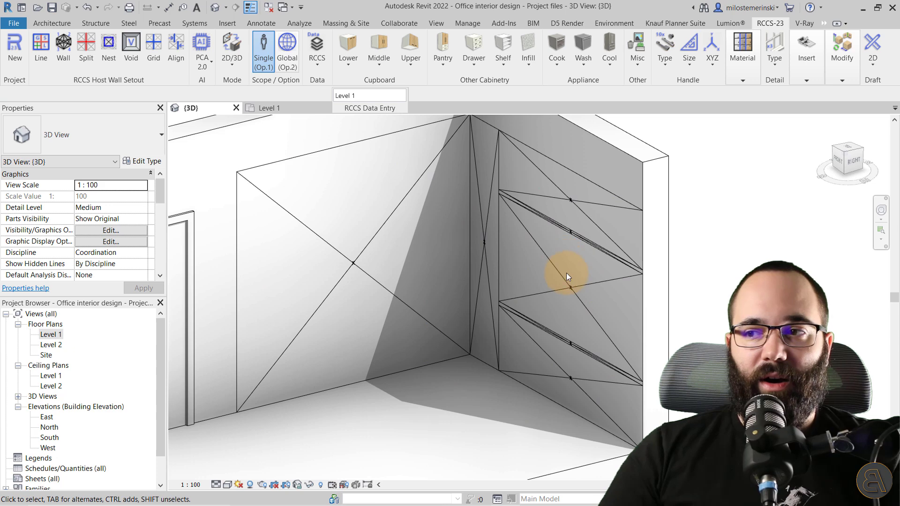
middle_click_drag(545, 257, 541, 266)
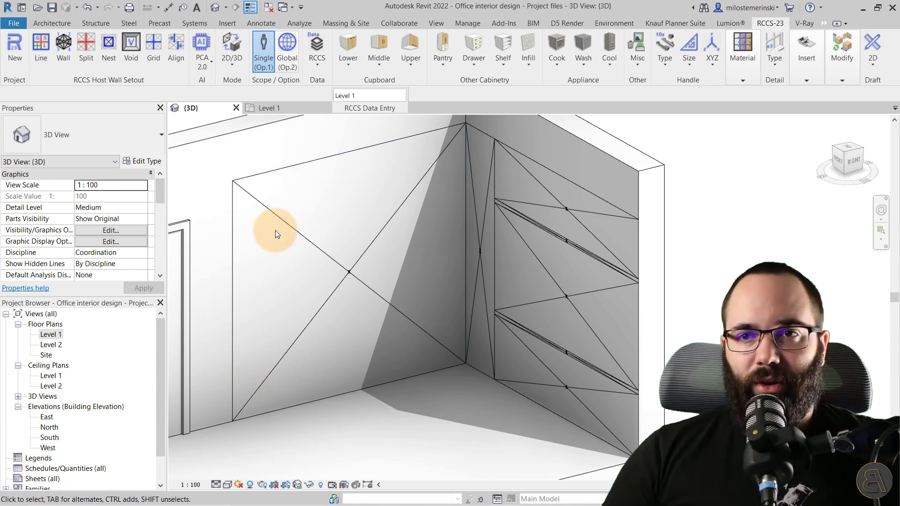
left_click(156, 66)
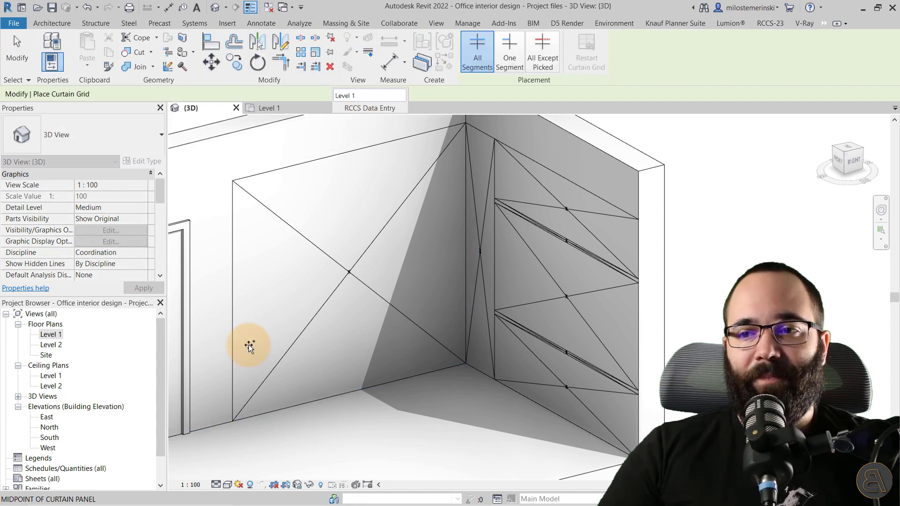
left_click(304, 401)
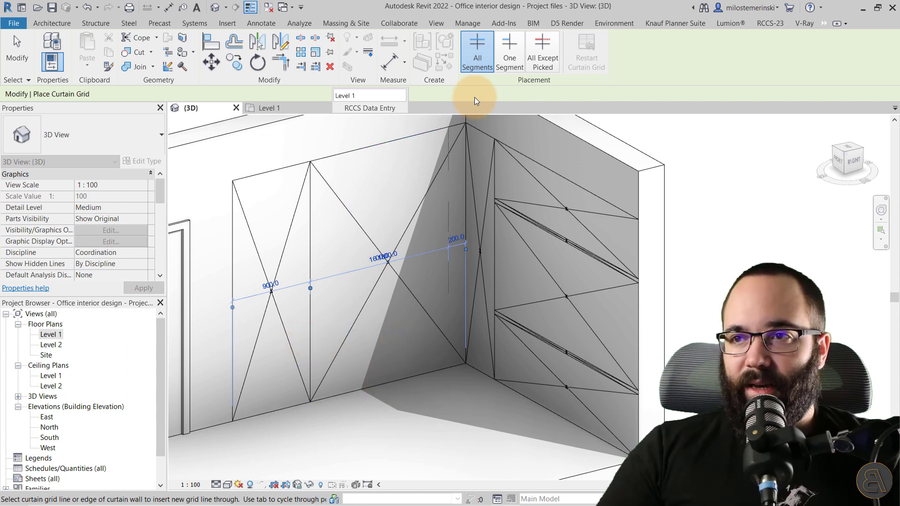
Step: Place two one-segment horizontal grid lines in the door wall's bay beside the corner, one 680 above the floor and one 80 above it
left_click(510, 56)
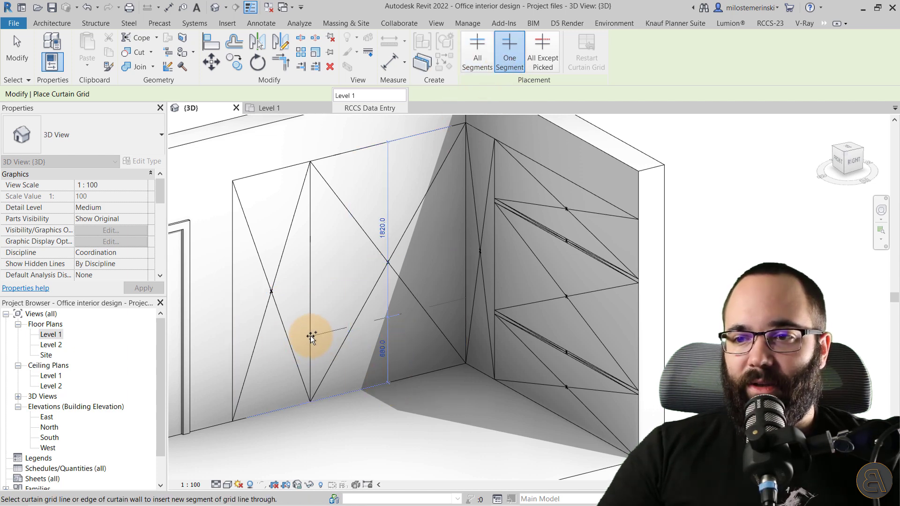
left_click(311, 336)
left_click(311, 330)
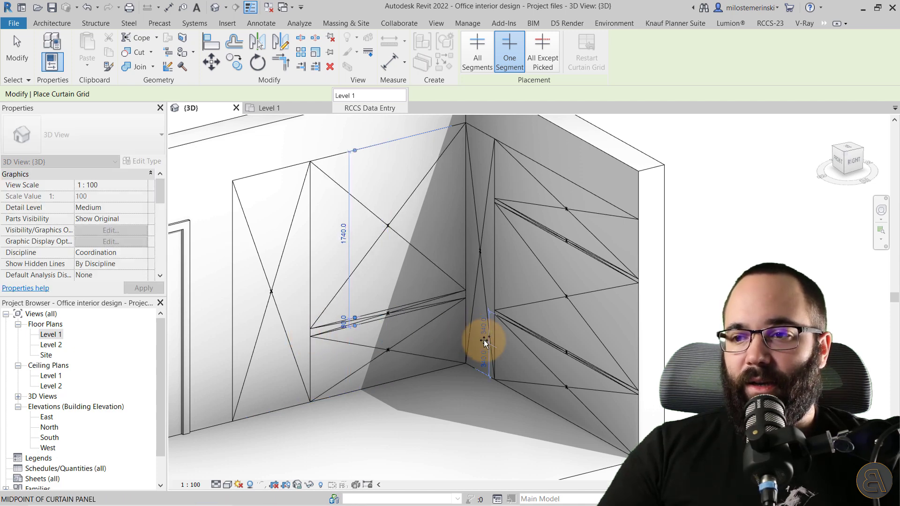
key("Escape")
key("Escape")
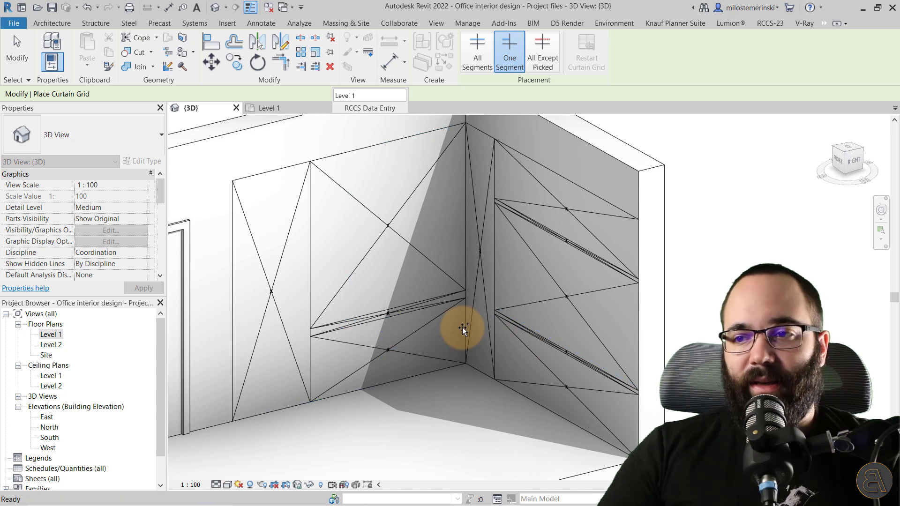
Step: Align the door wall's two horizontal grid lines with the lower pair of grid lines on the adjacent wall
scroll(496, 324, "up", 5)
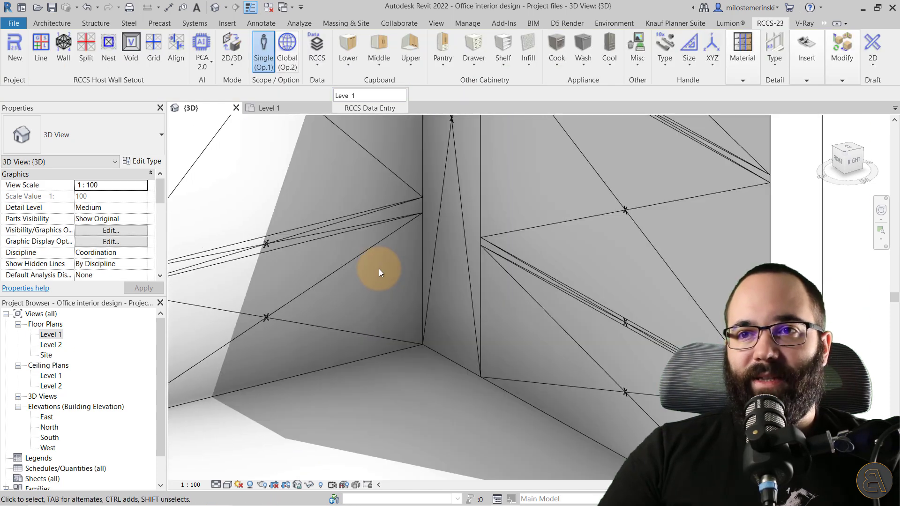
left_click(379, 269)
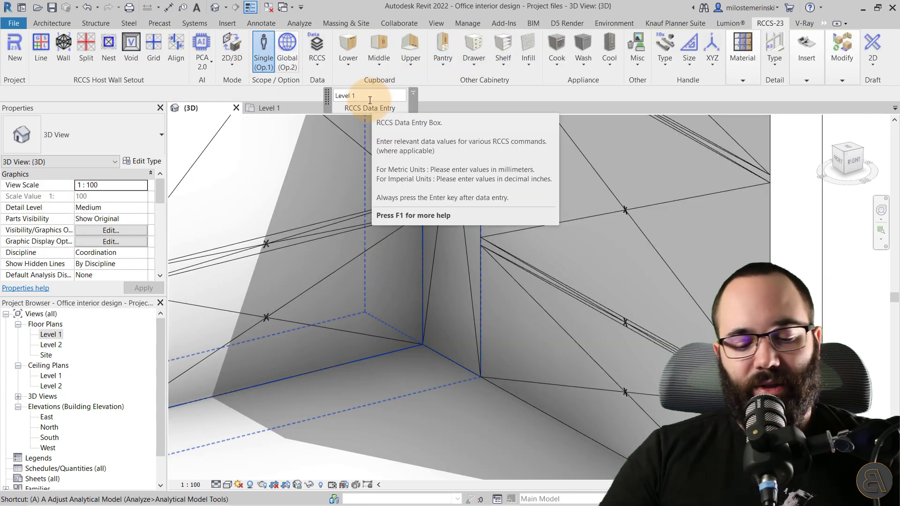
key("a")
key("l")
left_click(524, 263)
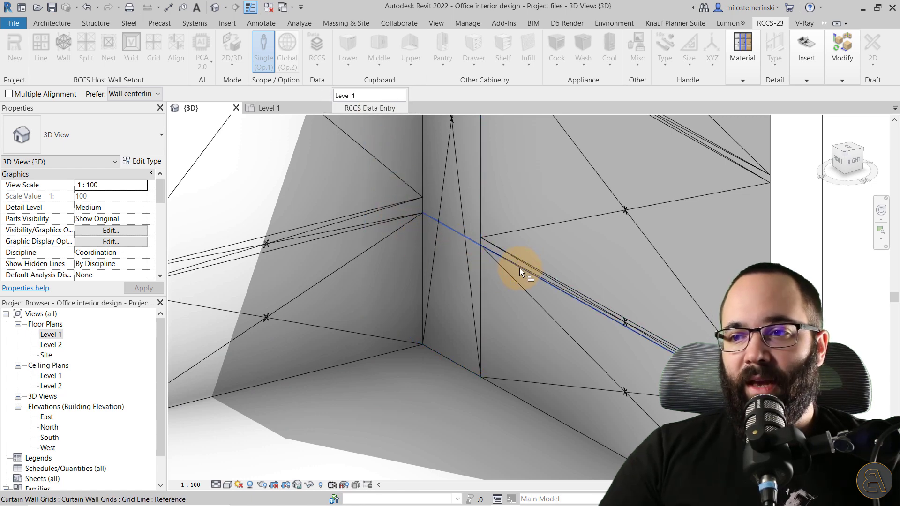
left_click(353, 234)
left_click(486, 237)
left_click(396, 200)
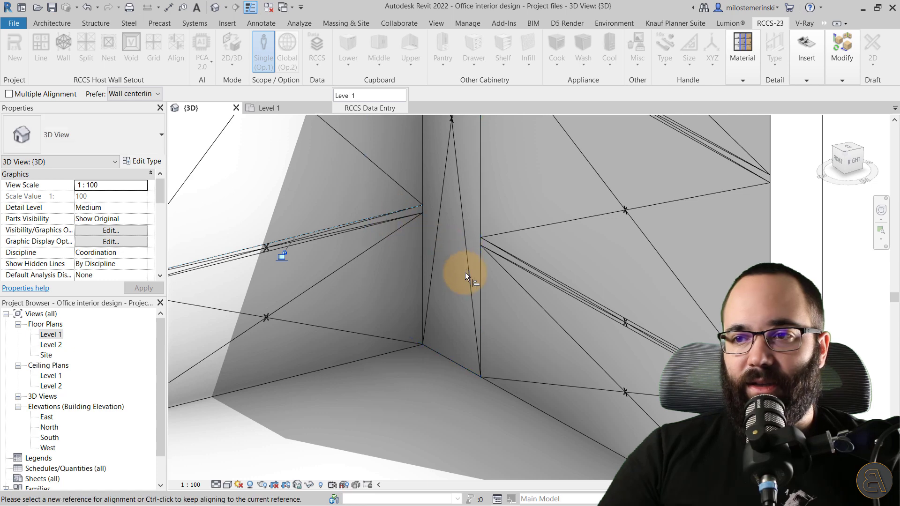
scroll(463, 271, "down", 3)
key("Escape")
key("Escape")
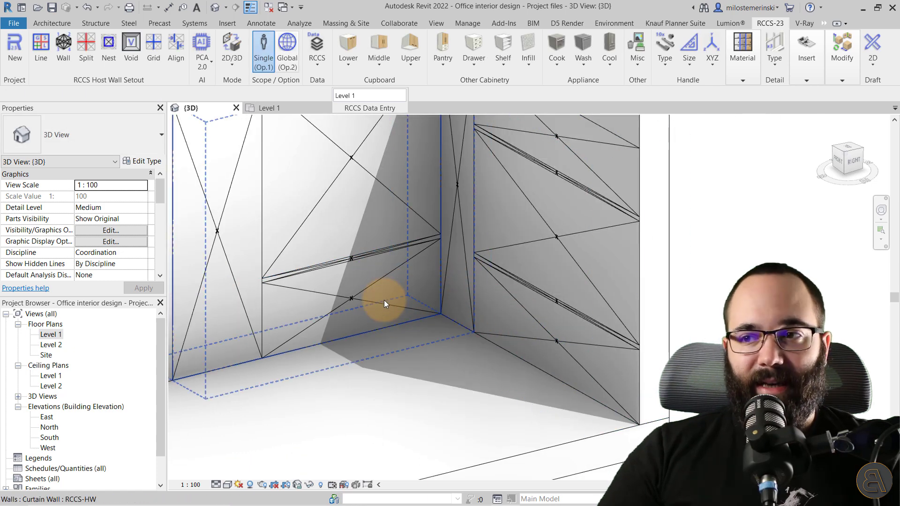
Step: Add two further pairs of one-segment horizontal grid lines in the door wall's corner bay, one pair 60 apart and one starting at the remaining panel's midpoint
middle_click_drag(388, 301, 378, 326)
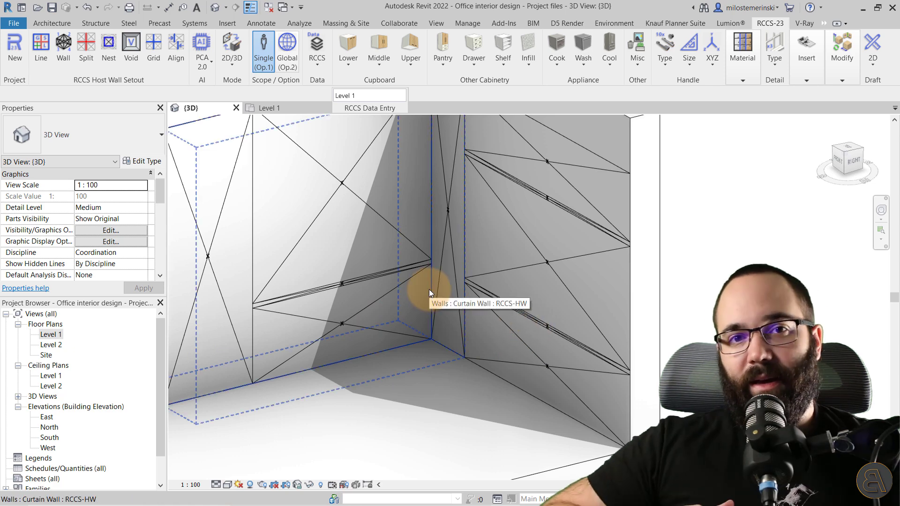
middle_click_drag(399, 297, 398, 314)
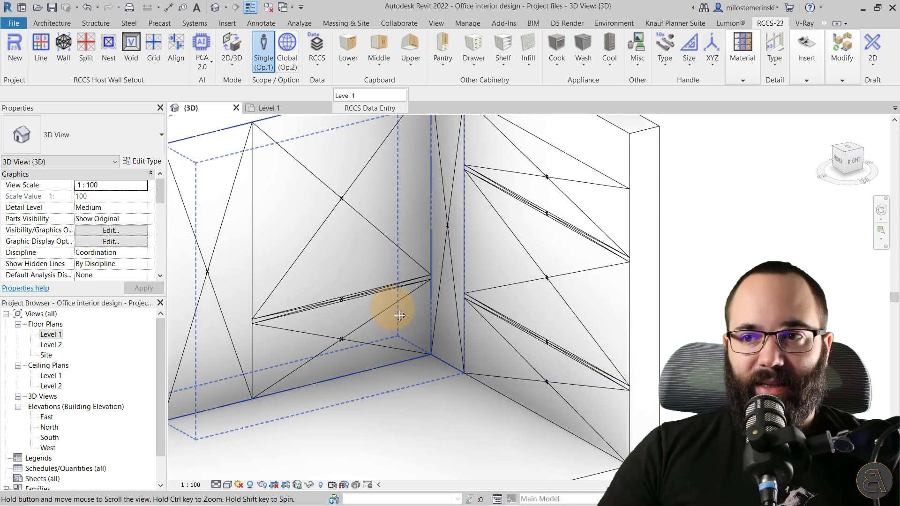
middle_click_drag(329, 262, 328, 279)
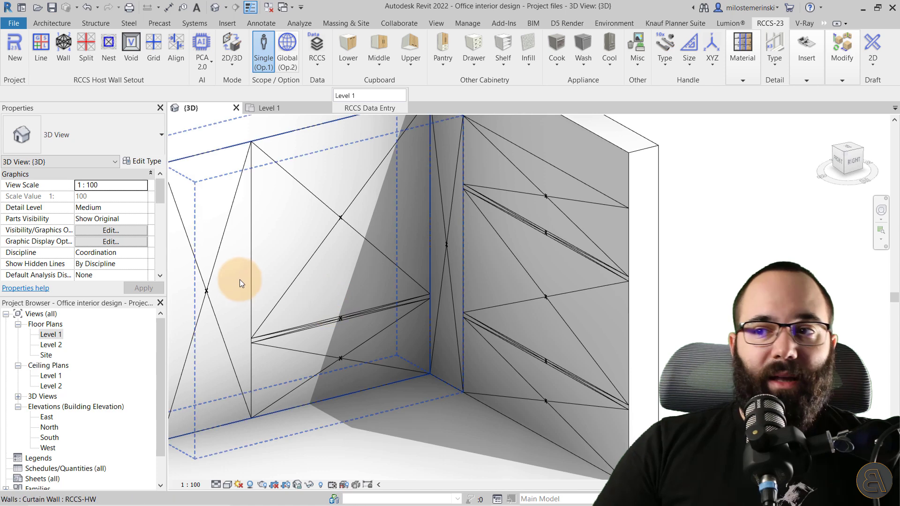
left_click(163, 58)
left_click(510, 66)
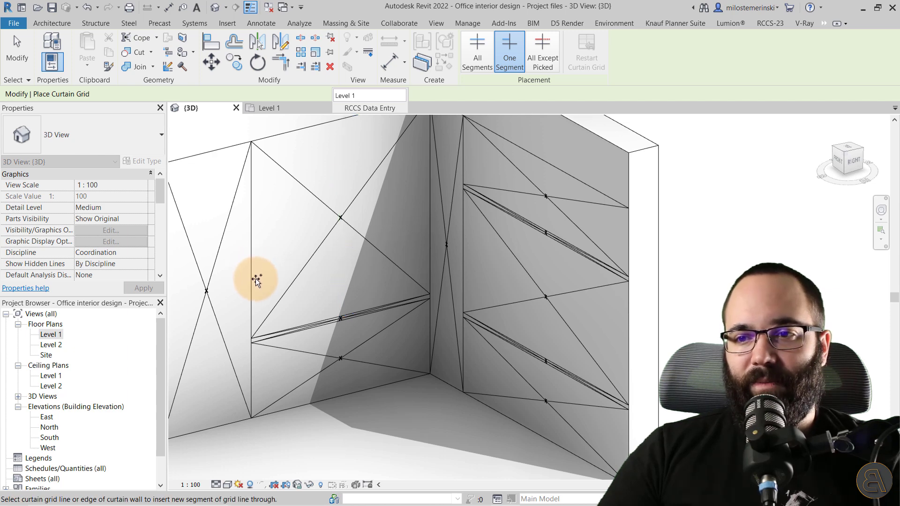
left_click(255, 269)
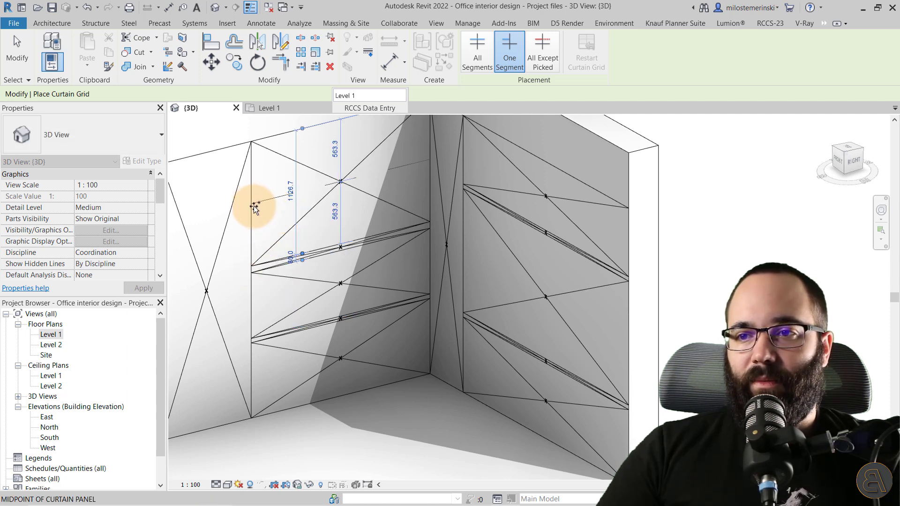
left_click(254, 208)
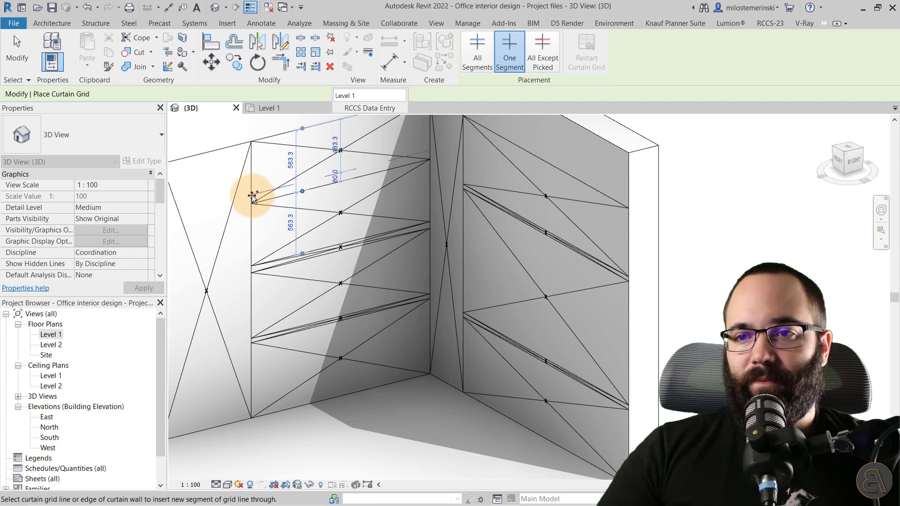
key("Escape")
scroll(305, 293, "up", 4)
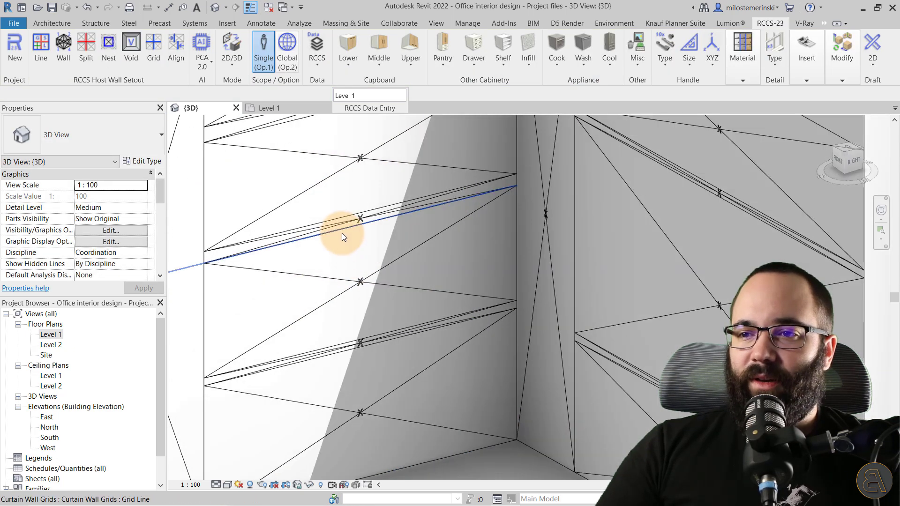
left_click(342, 233)
scroll(314, 277, "down", 2)
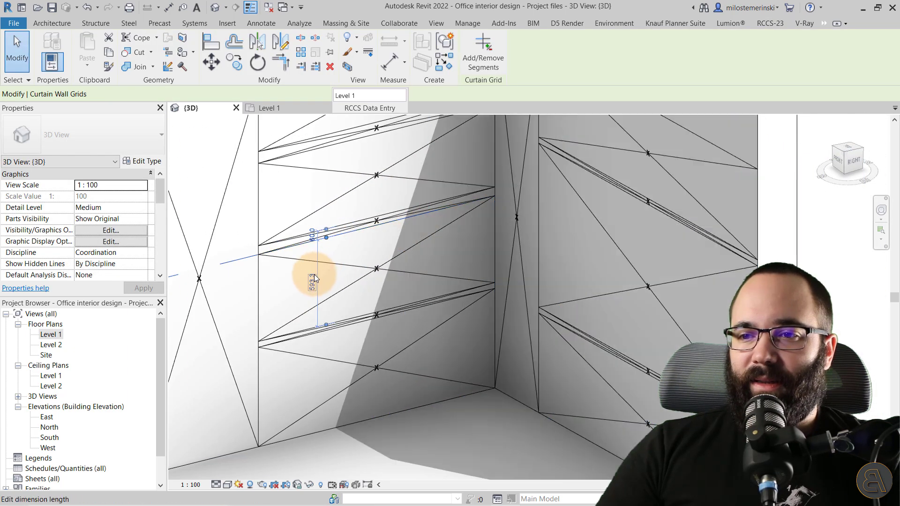
left_click(314, 277)
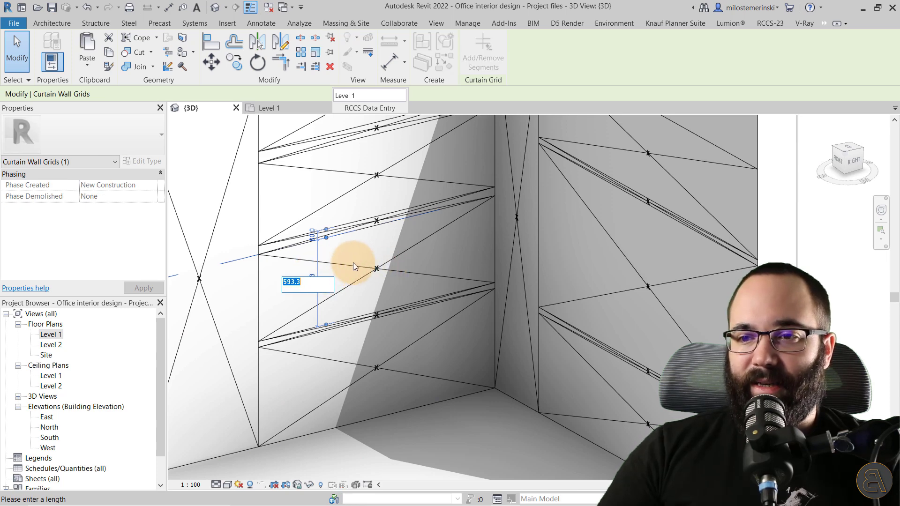
key("Escape")
key("Escape")
Step: Set the upper line of the door wall's middle grid pair 600 above the top line of the lower pair
left_click(322, 233)
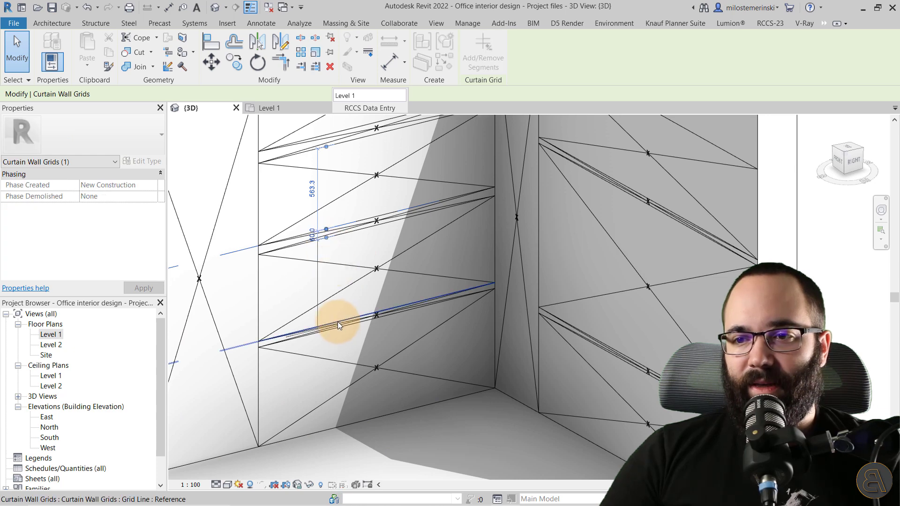
left_click_drag(339, 324, 339, 324)
left_click(314, 276)
type("600")
key("Return")
key("Escape")
scroll(271, 252, "up", 3)
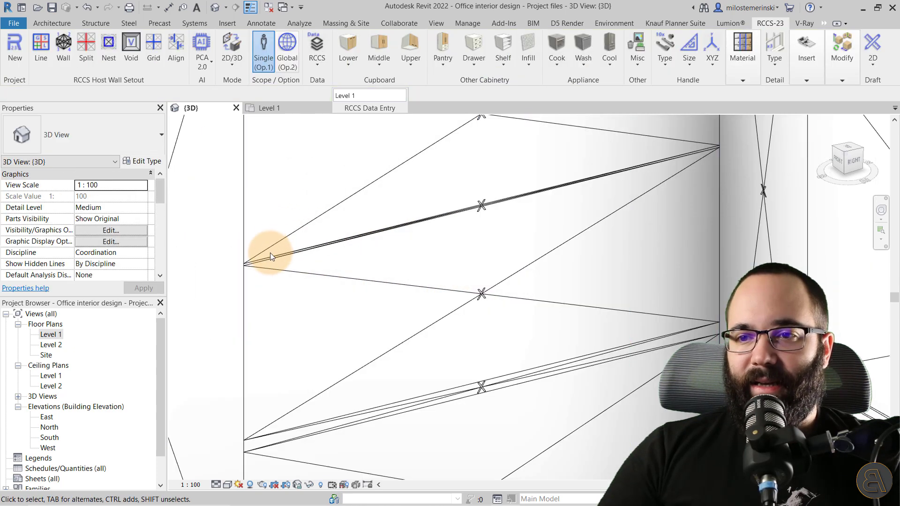
Step: Set the lower line of the door wall's middle horizontal grid pair 40 below the pair's upper line
scroll(271, 253, "up", 3)
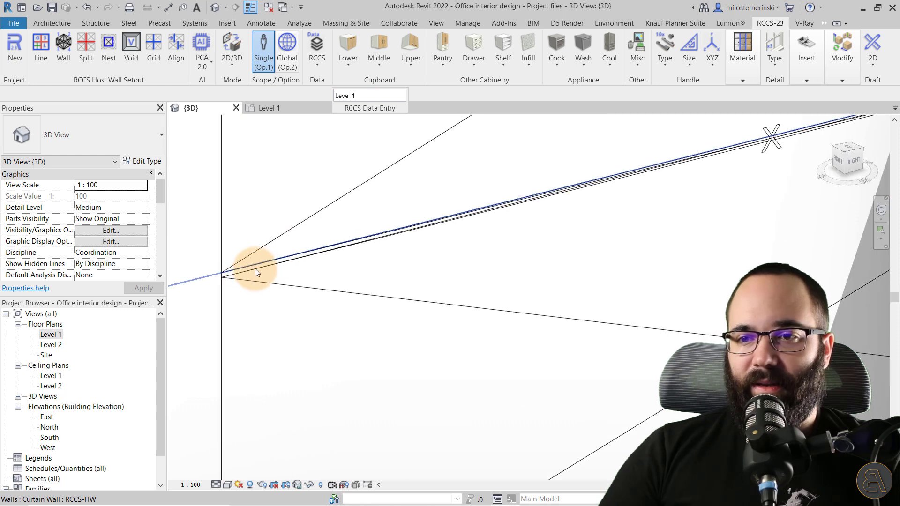
left_click(237, 276)
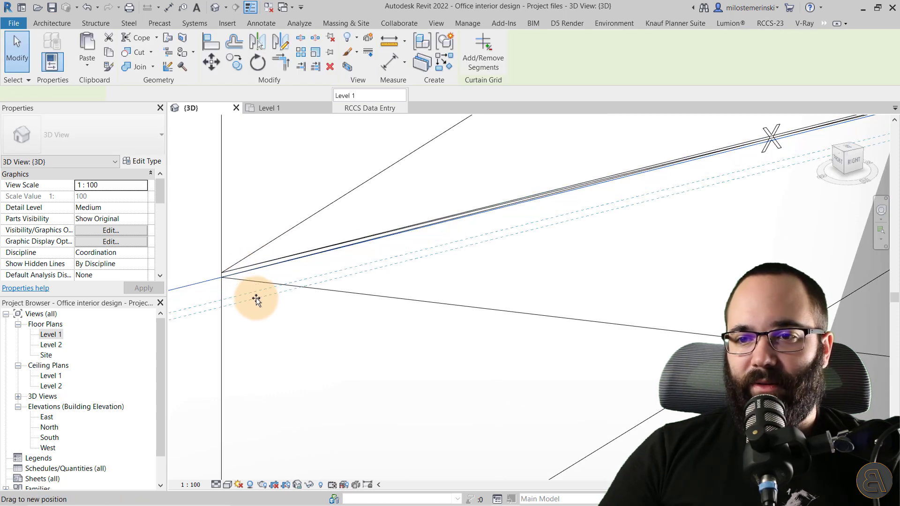
scroll(249, 281, "up", 4)
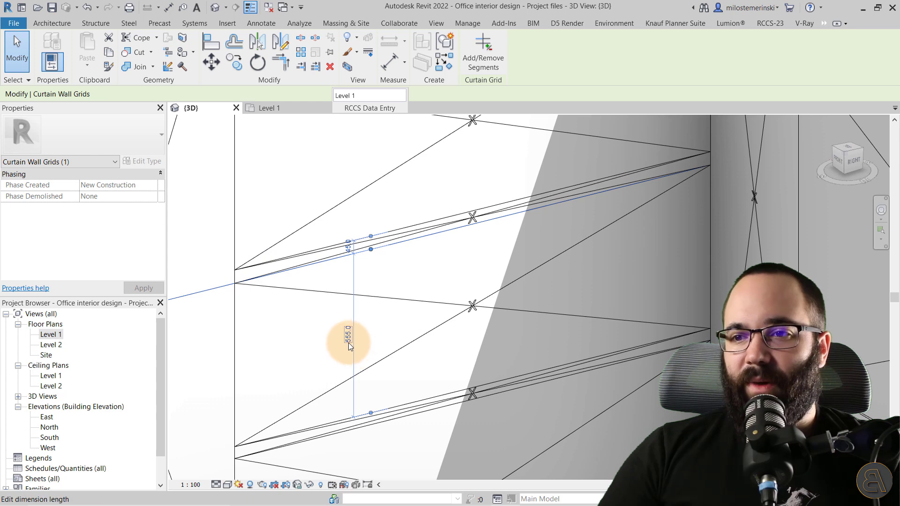
left_click(347, 247)
type("40")
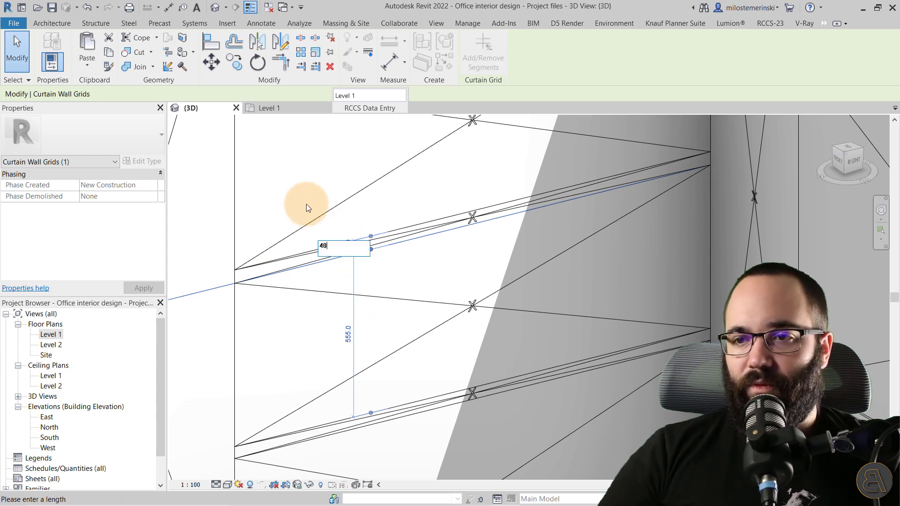
key("Return")
key("Escape")
middle_click_drag(364, 313, 316, 379)
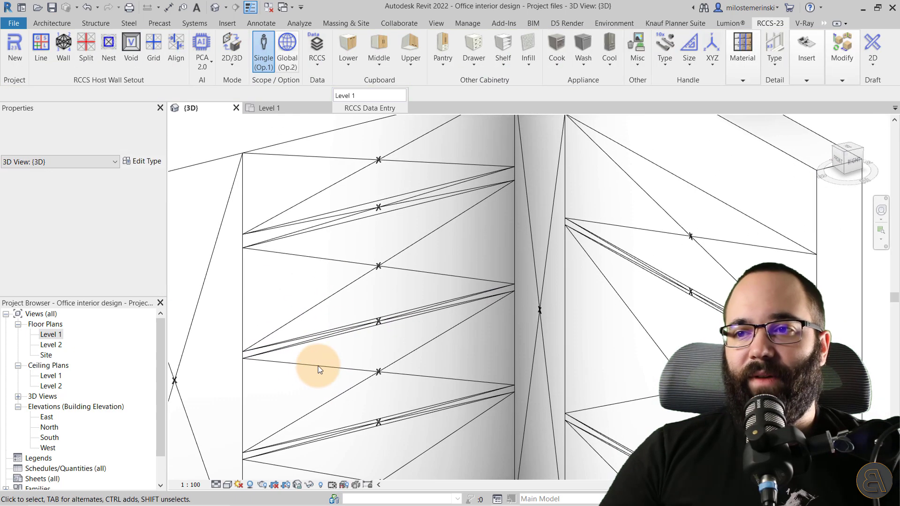
Step: Set the upper line of the door wall's top grid pair 600 above the middle pair's upper line
left_click(334, 212)
left_click_drag(320, 229, 339, 330)
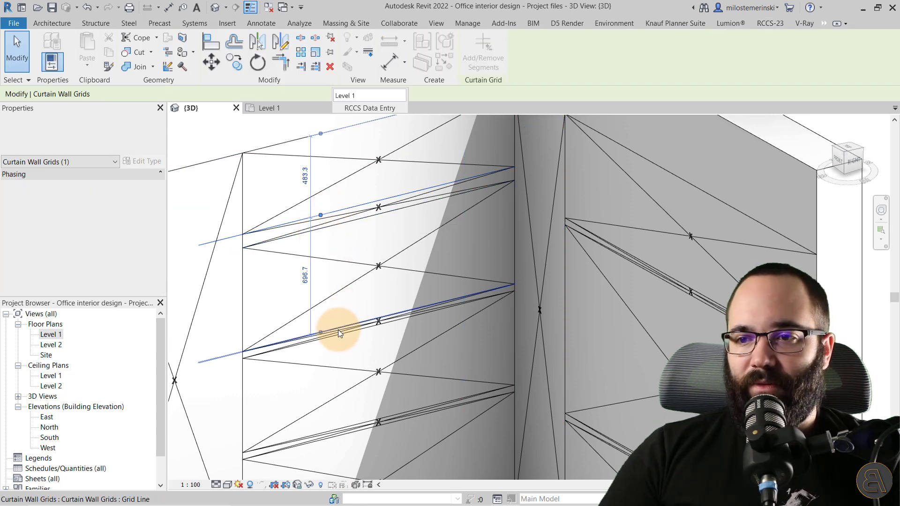
left_click(311, 279)
type("600")
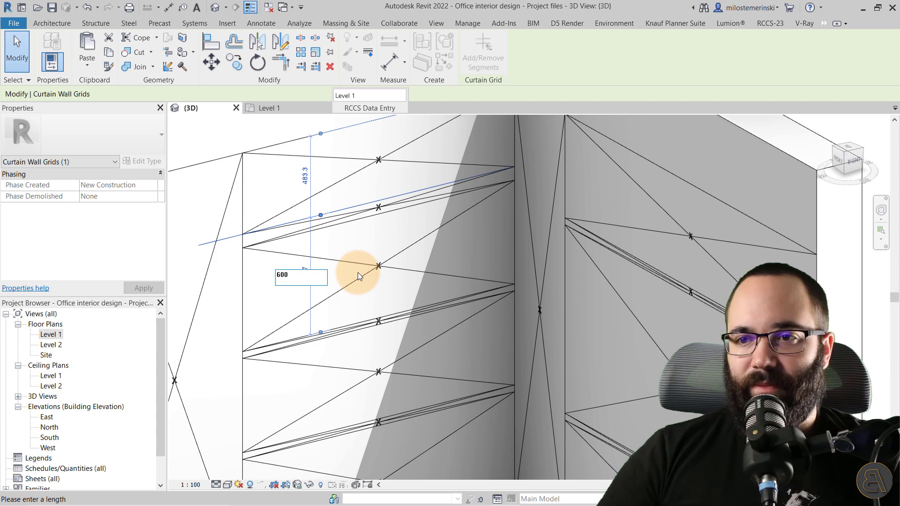
key("Return")
key("Escape")
Step: Set the lower line of the door wall's top grid pair 40 below the pair's upper line
scroll(251, 248, "up", 2)
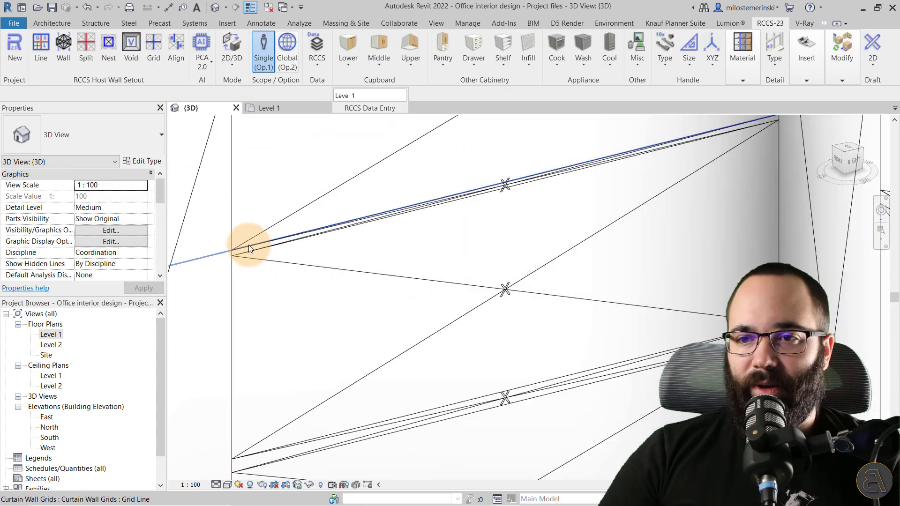
left_click(247, 248)
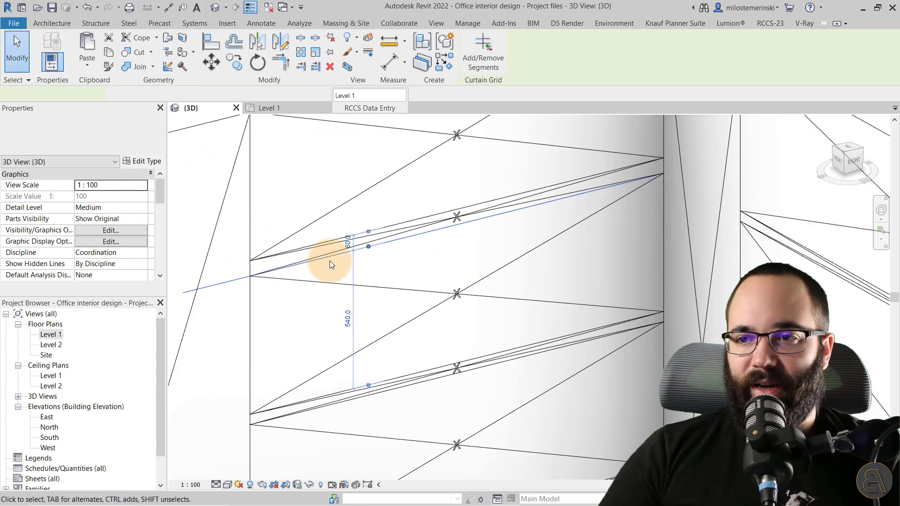
left_click(347, 247)
type("40")
key("Return")
key("Escape")
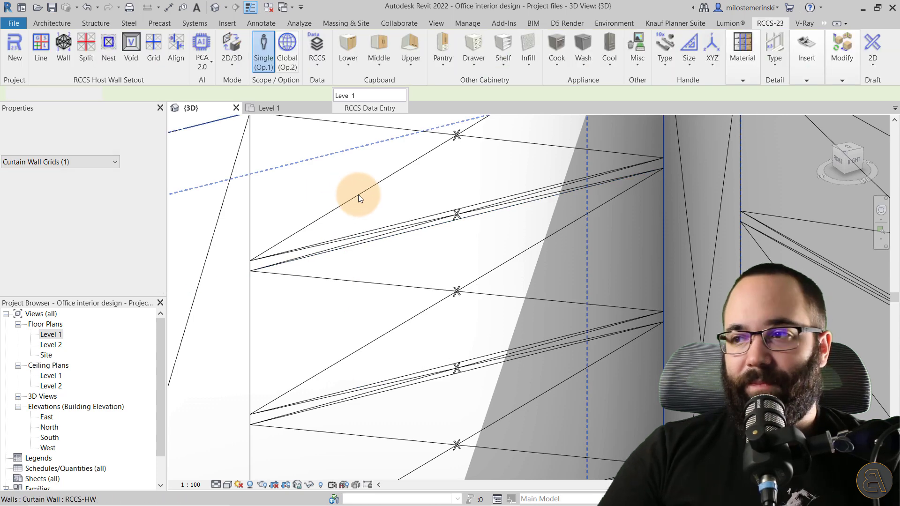
Step: Align the adjacent wall's upper pair of horizontal grid lines with the door wall's top grid pair
scroll(358, 195, "down", 2)
middle_click_drag(468, 204, 346, 207)
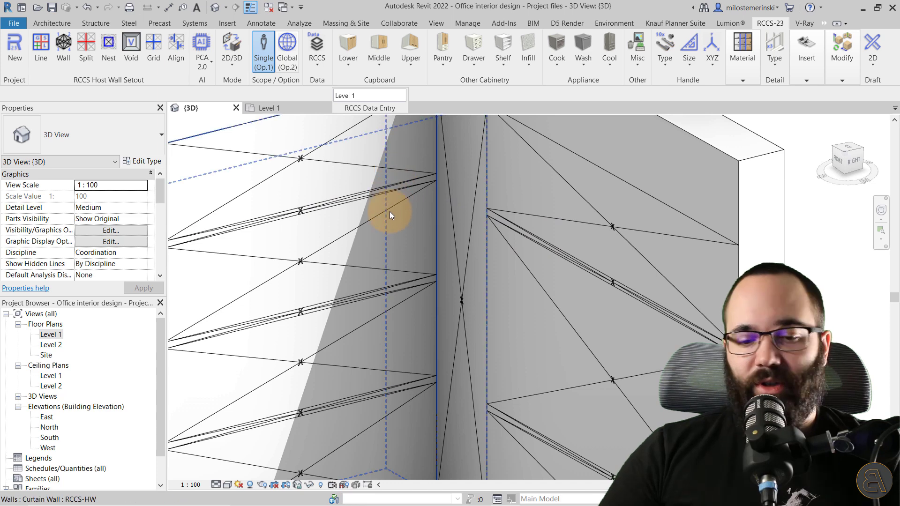
key("a")
key("l")
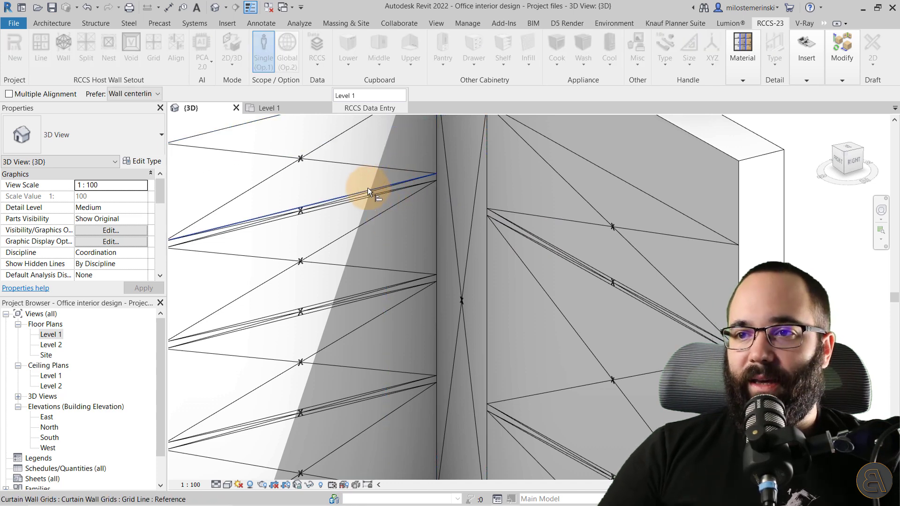
left_click(368, 188)
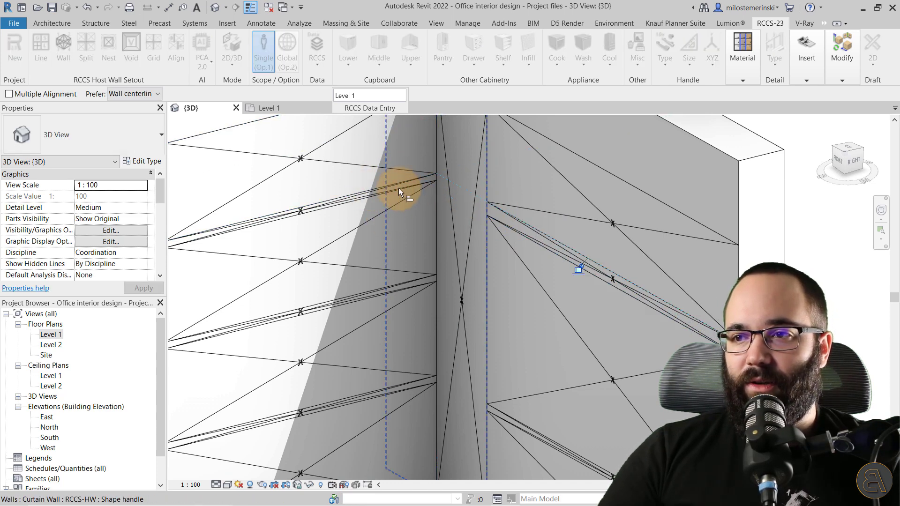
left_click(385, 195)
left_click(510, 226)
scroll(498, 196, "down", 4)
key("Escape")
key("Escape")
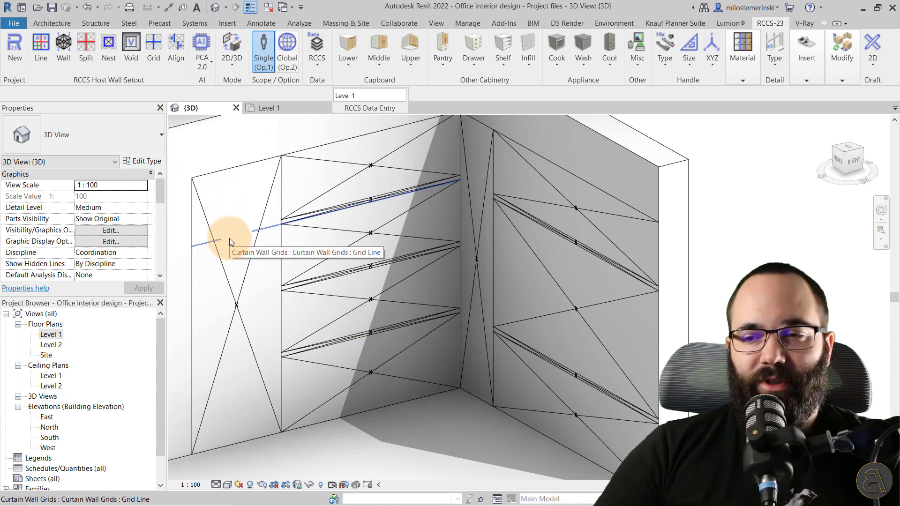
Step: Place a one-segment vertical grid line in the door wall's lowest panel, 600 from the bay edge farthest from the corner
middle_click_drag(359, 315, 370, 317)
middle_click_drag(303, 369, 302, 357)
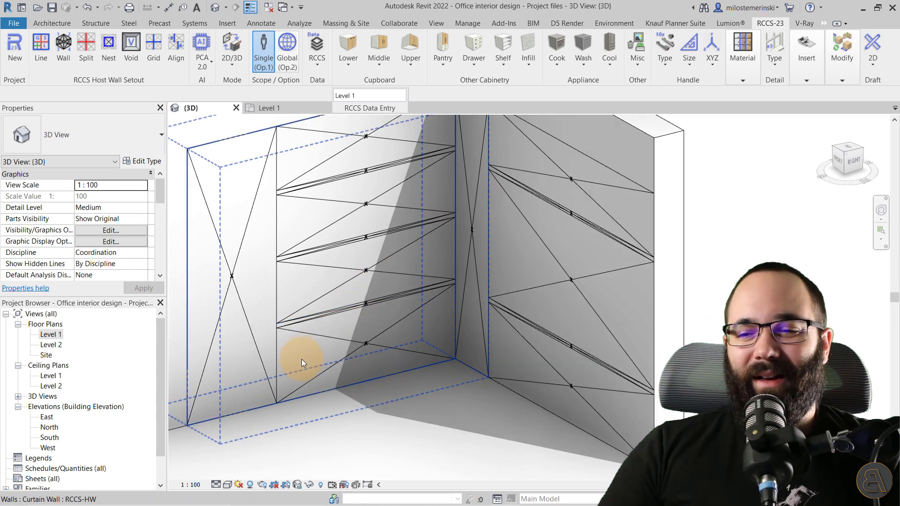
scroll(287, 381, "up", 2)
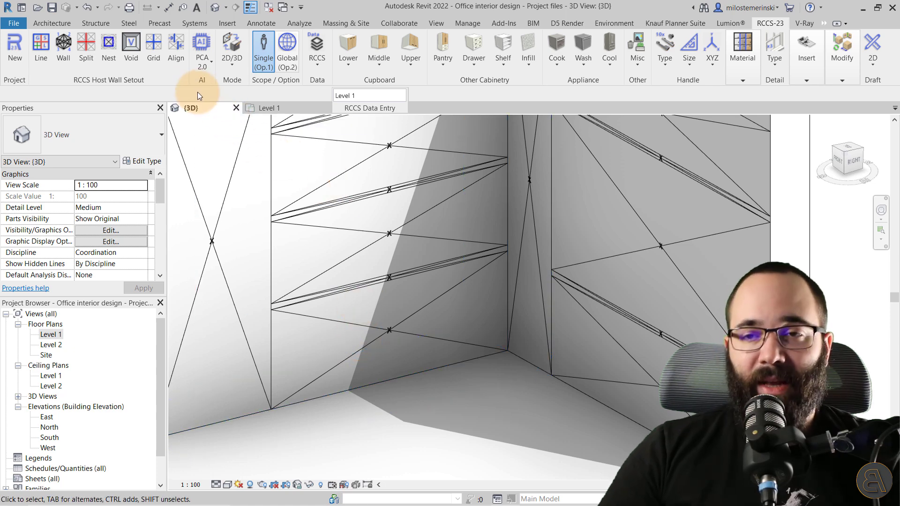
left_click(154, 63)
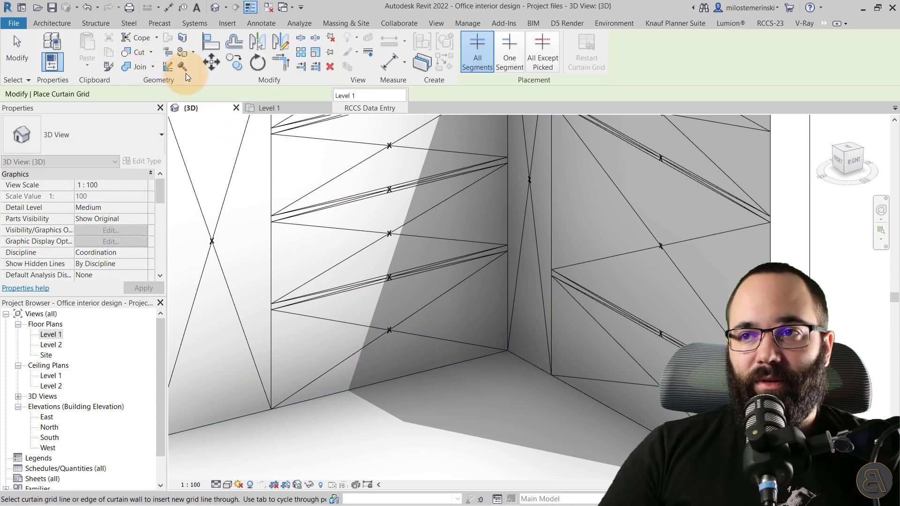
left_click(506, 64)
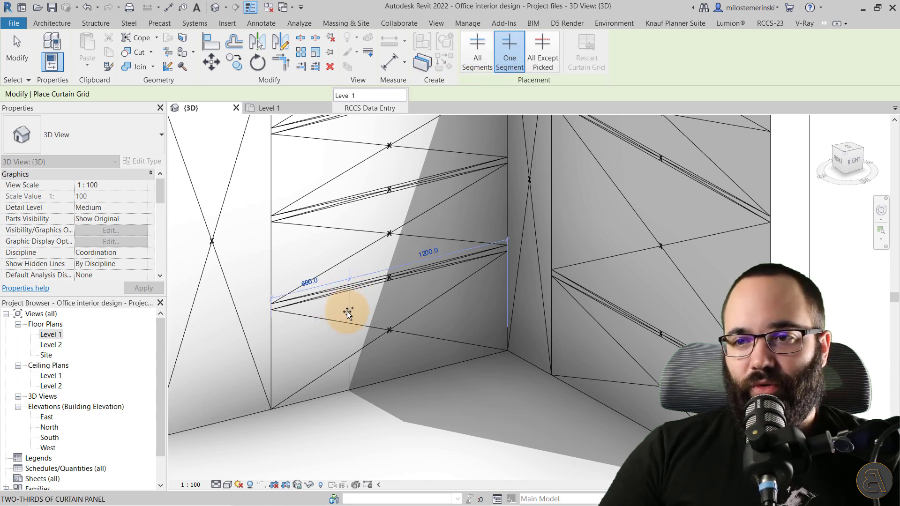
scroll(314, 326, "up", 3)
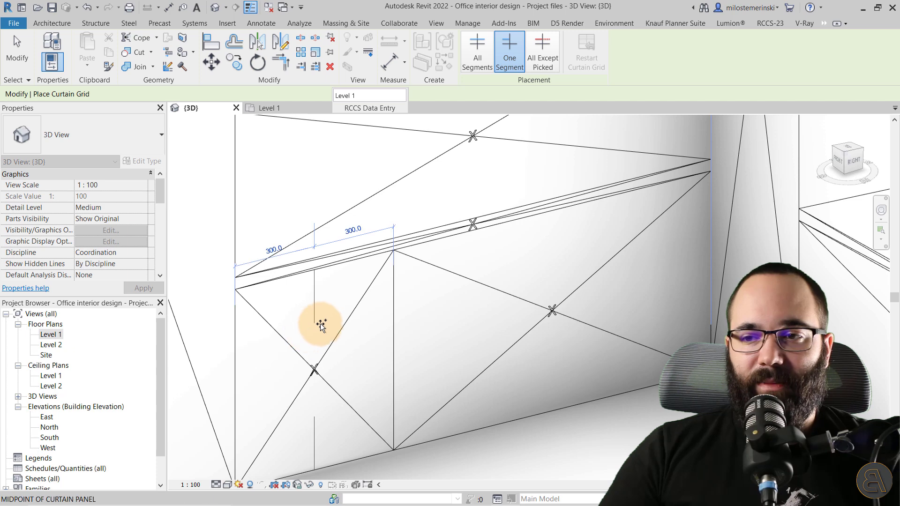
Step: Divide the 600-wide panel with two one-segment horizontal grid lines spaced 180 apart, the first 180 below its top edge
left_click(392, 302)
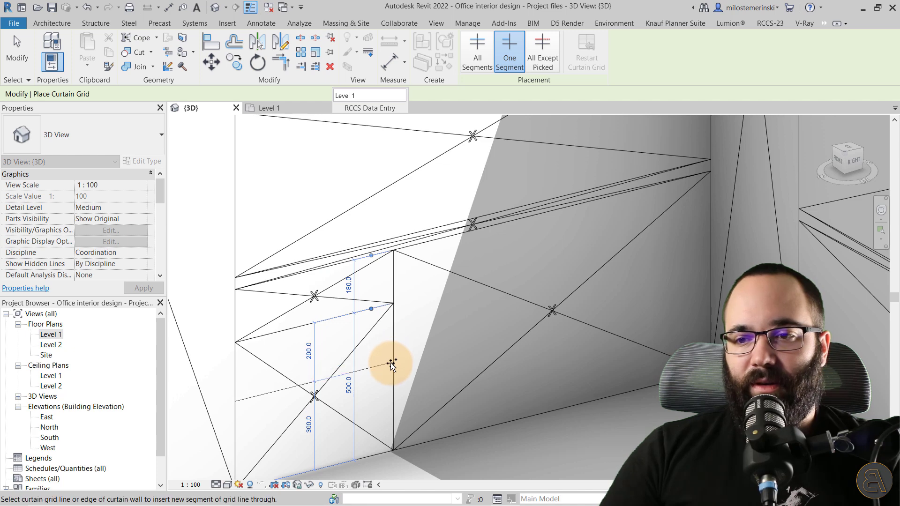
scroll(391, 361, "up", 3)
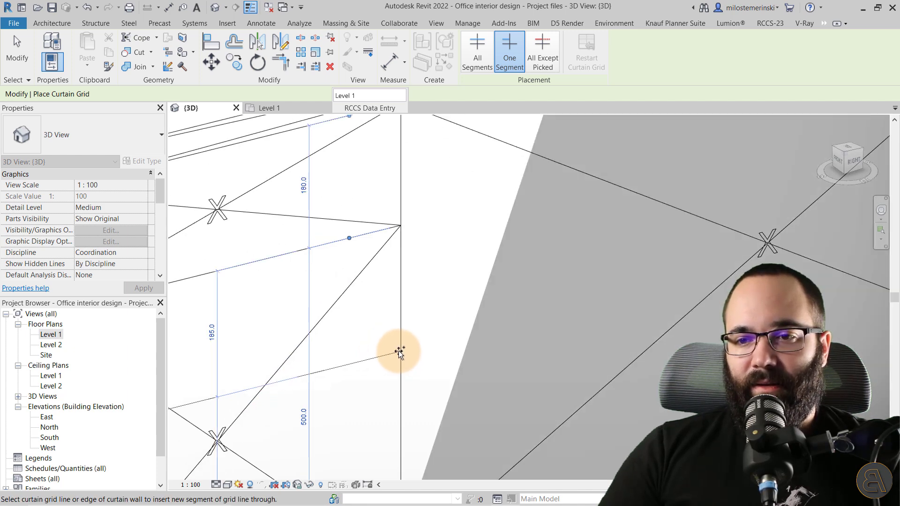
left_click(398, 348)
scroll(387, 218, "down", 4)
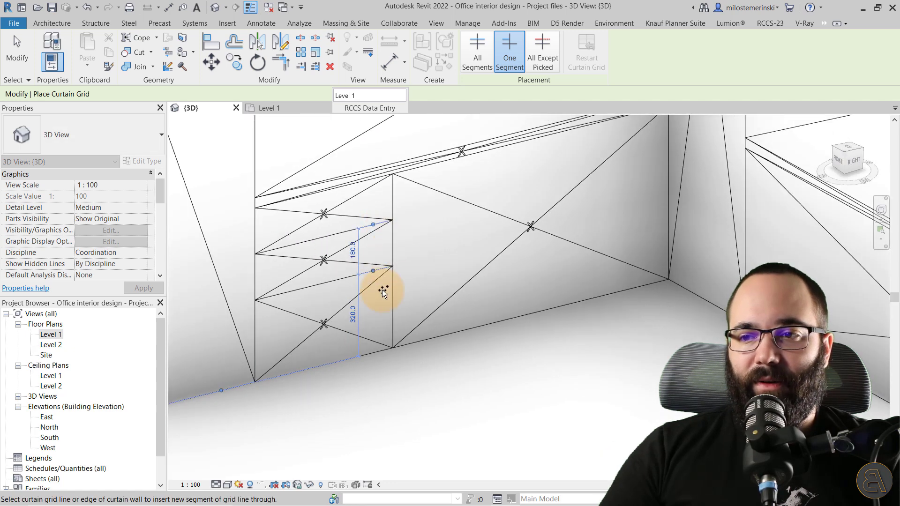
scroll(381, 289, "up", 2)
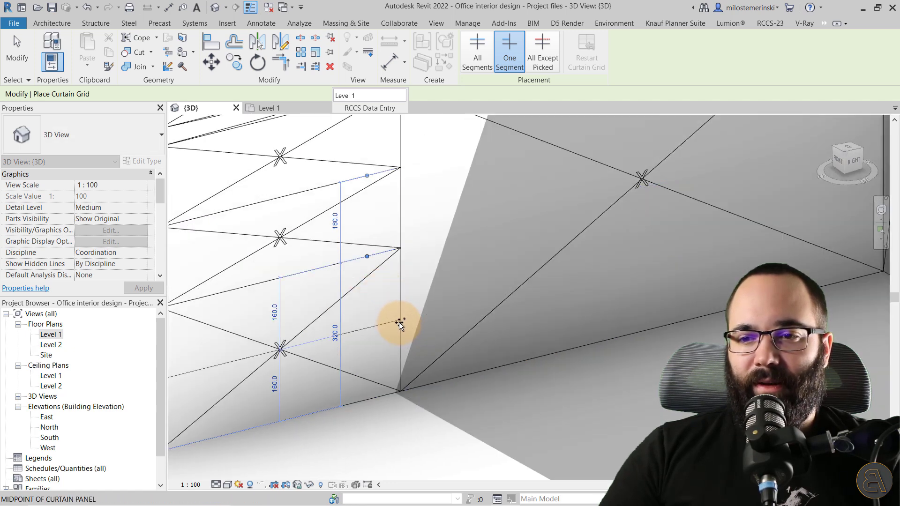
key("Escape")
key("Escape")
scroll(265, 339, "down", 2)
Step: Add a one-segment horizontal grid line just above the floor in the same 600-wide panel of the door wall
left_click(770, 23)
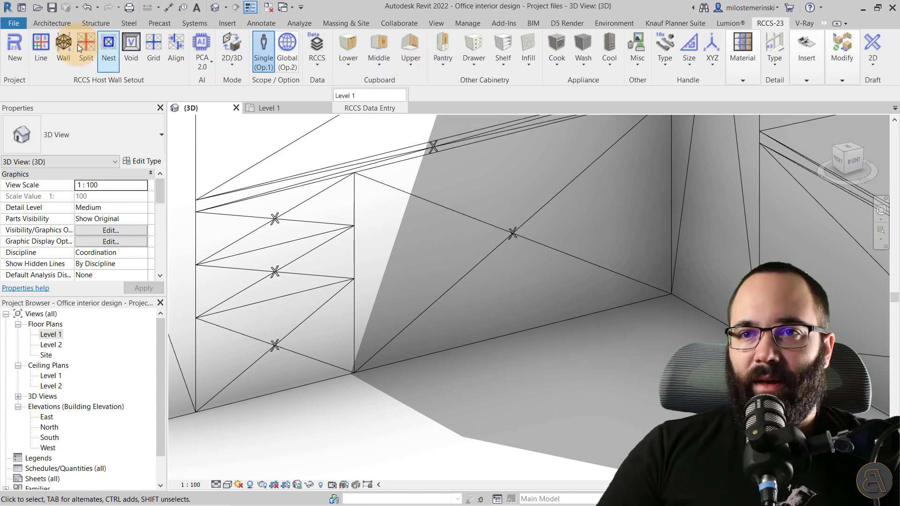
left_click(149, 55)
left_click(509, 56)
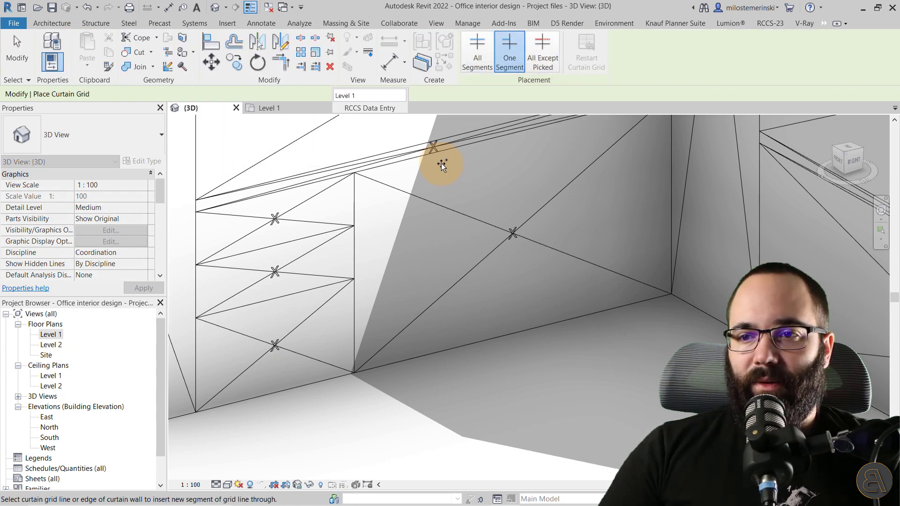
left_click(354, 362)
key("Escape")
key("Escape")
scroll(277, 332, "down", 1)
scroll(364, 379, "down", 3)
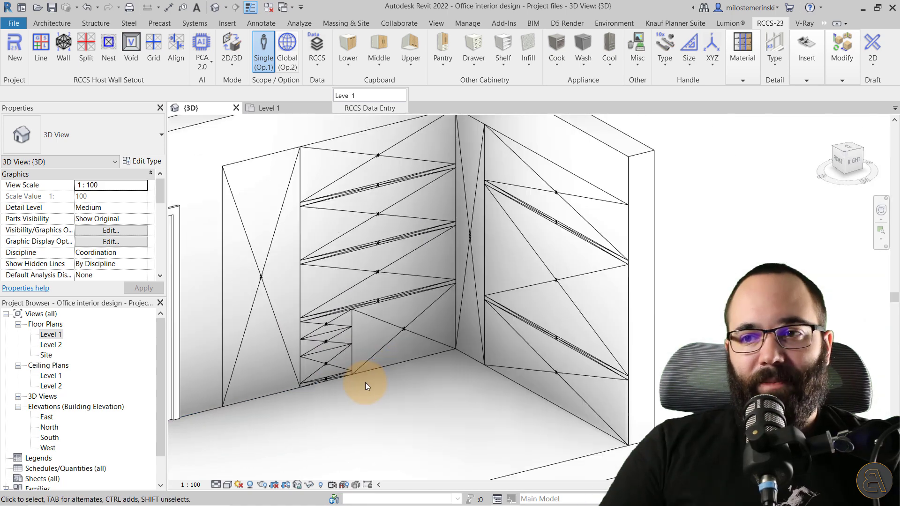
scroll(364, 382, "up", 4)
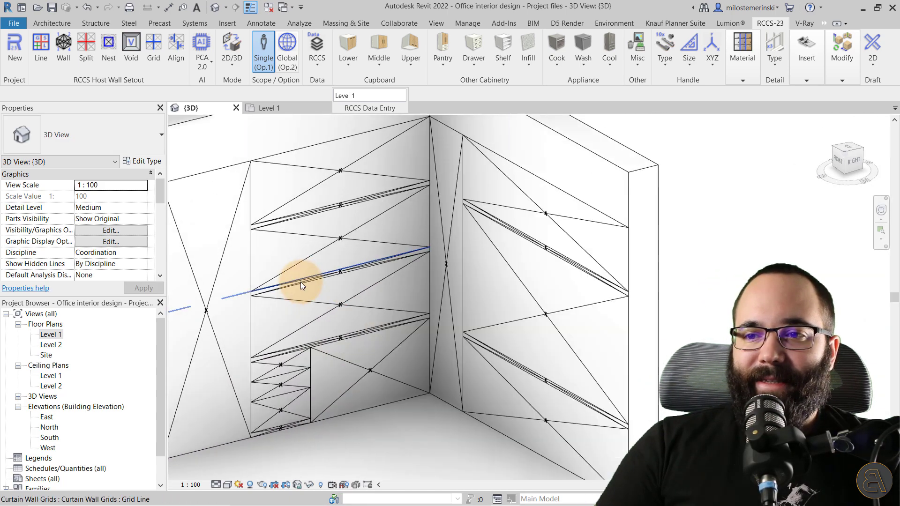
scroll(301, 282, "up", 1)
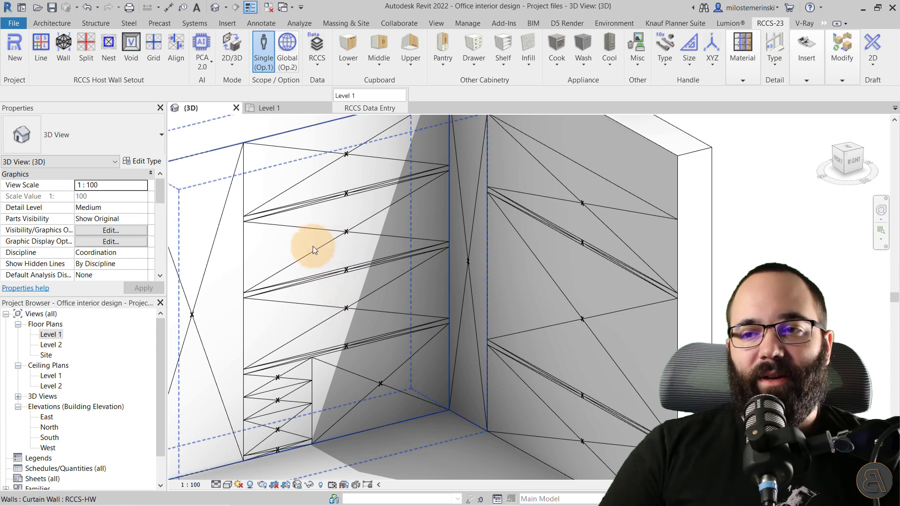
left_click(499, 66)
left_click(457, 80)
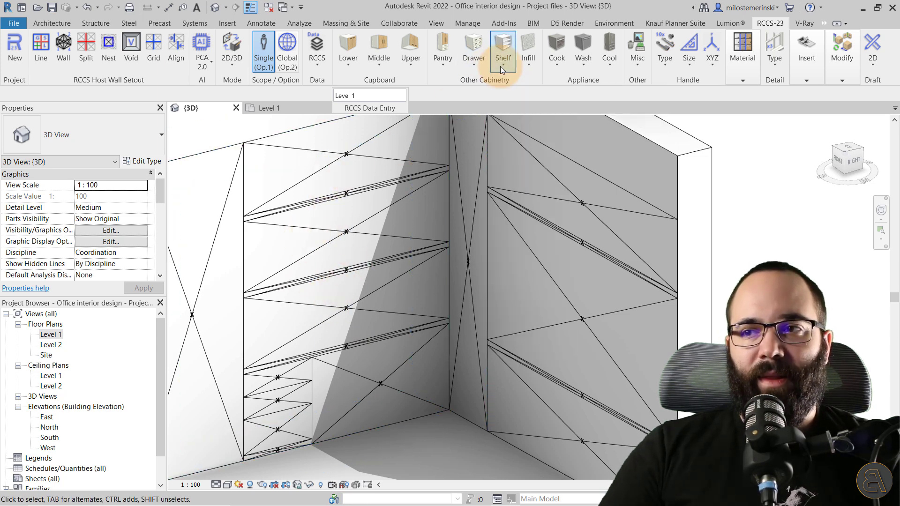
left_click(378, 67)
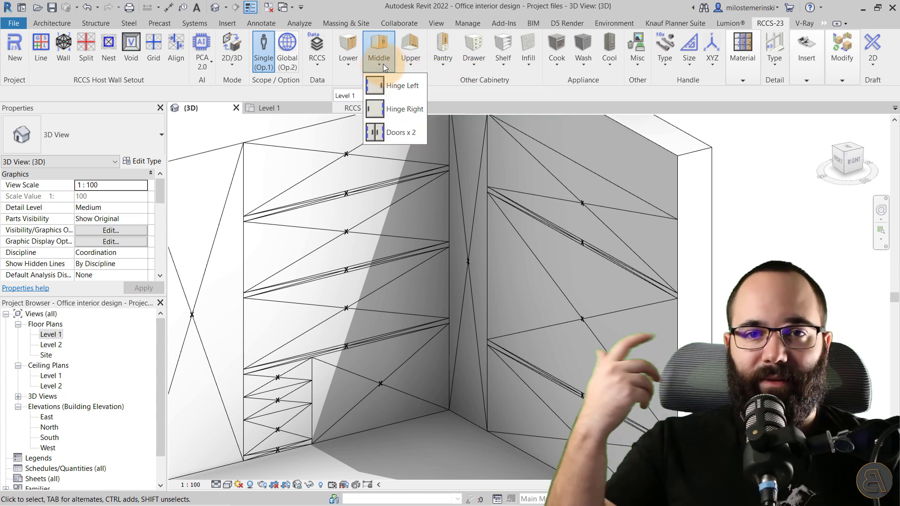
left_click(461, 96)
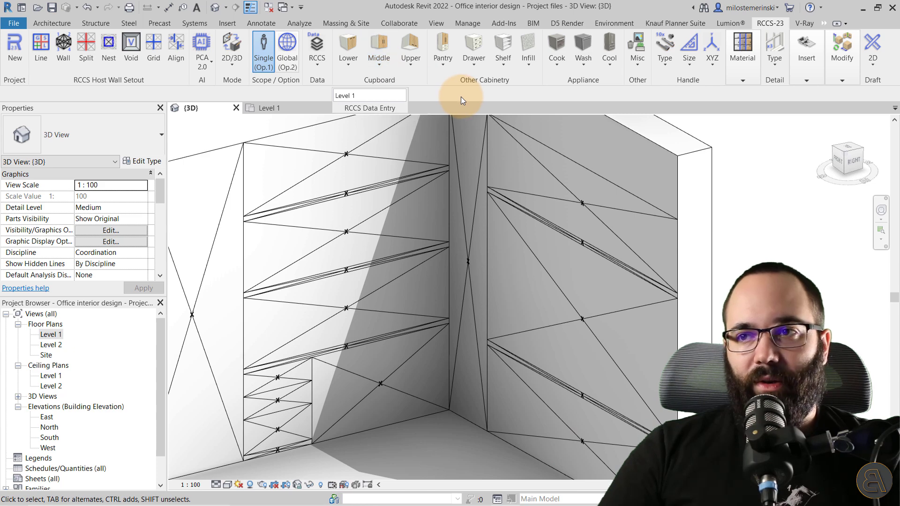
Step: Place a one-segment vertical grid line at the midpoint of the door wall's panel between the top and middle grid pairs, and select it
left_click(147, 62)
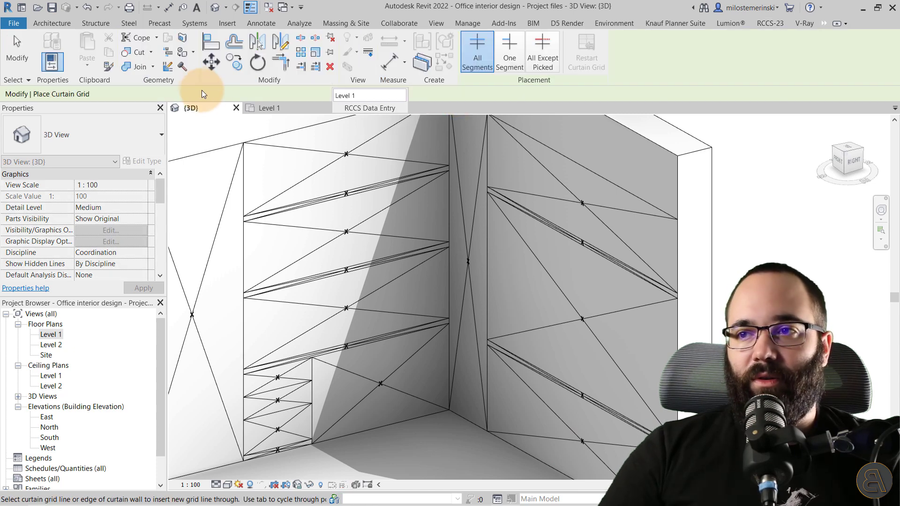
left_click(512, 58)
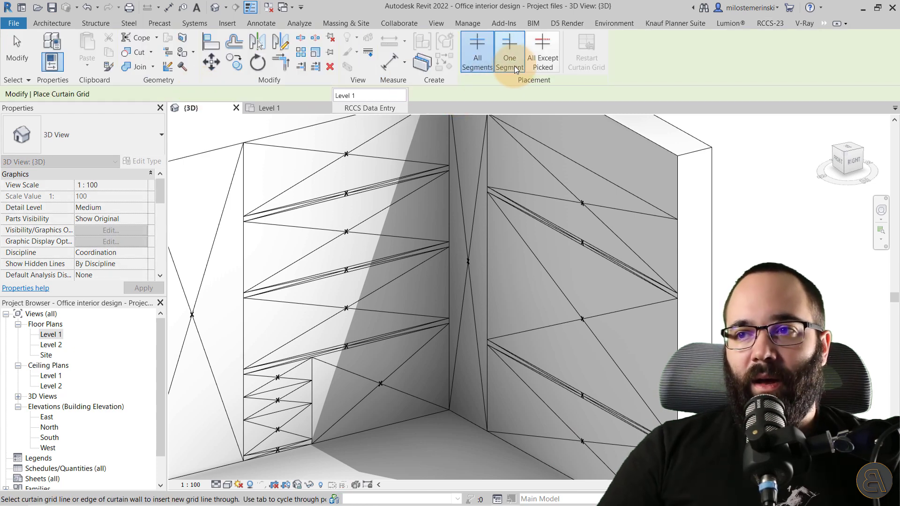
left_click(345, 262)
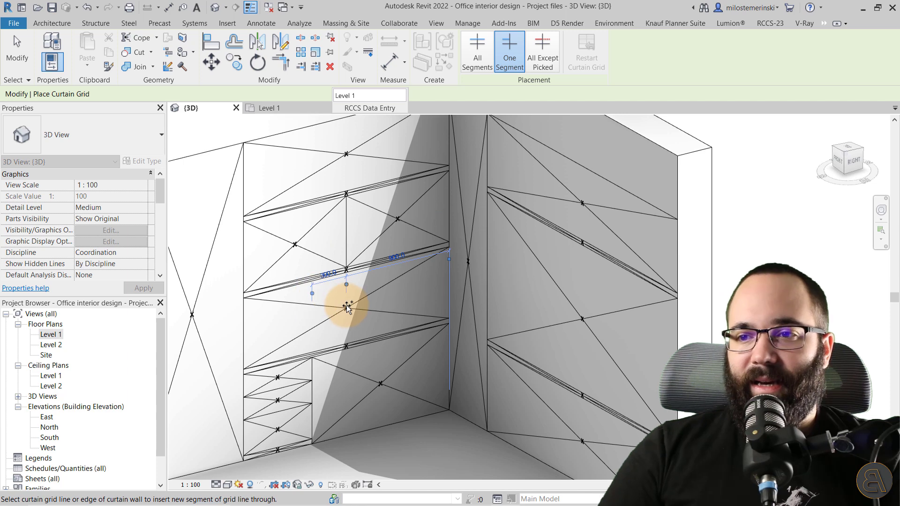
middle_click_drag(345, 239, 347, 276)
key("Escape")
left_click(347, 273)
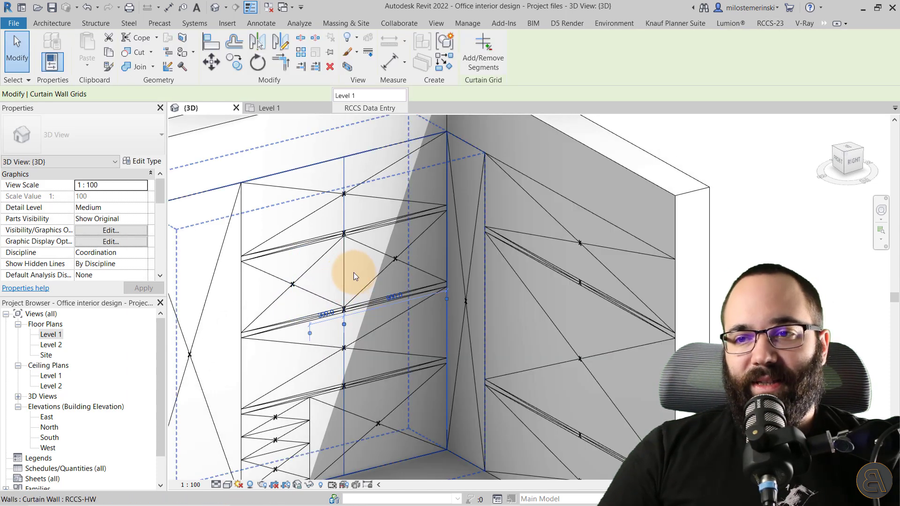
Step: Add the missing segment of the midpoint vertical grid line through the door wall's top panel
left_click(484, 66)
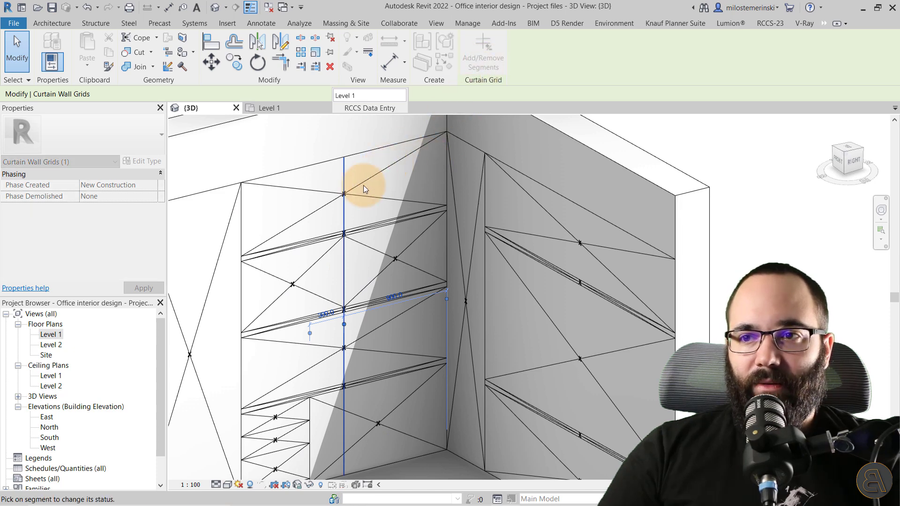
left_click(344, 212)
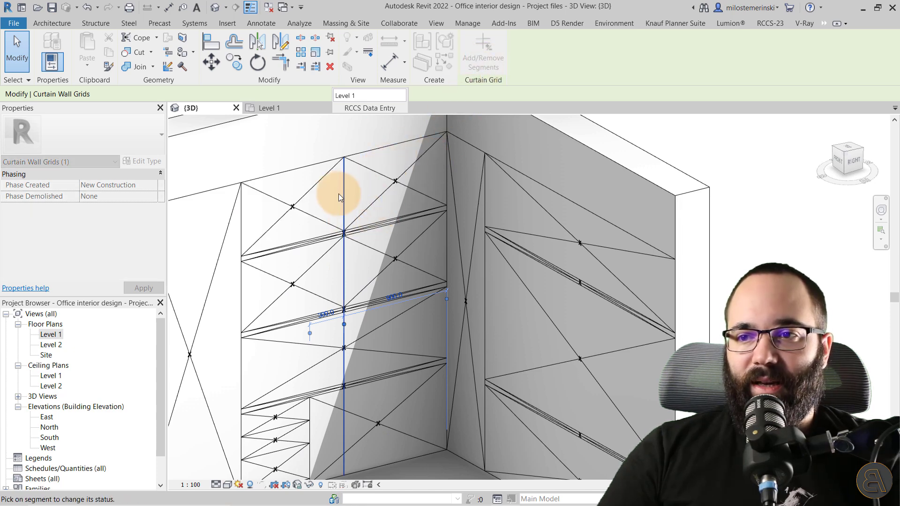
key("Escape")
key("Escape")
Step: Place a one-segment horizontal grid line 40 below the top edge of the door wall's upper panel farther from the corner
scroll(333, 209, "up", 3)
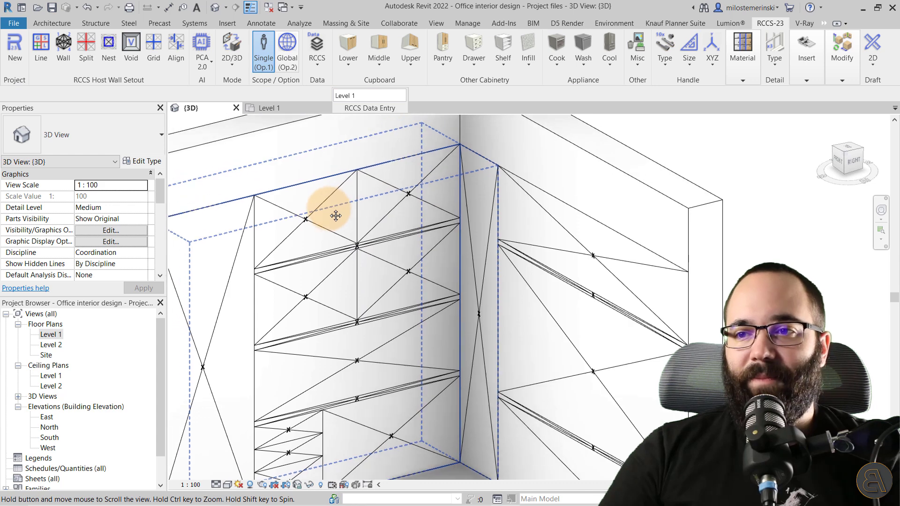
mouse_move(294, 179)
middle_mouse_down("shift")
mouse_move(304, 185)
mouse_move(302, 175)
middle_mouse_up("shift")
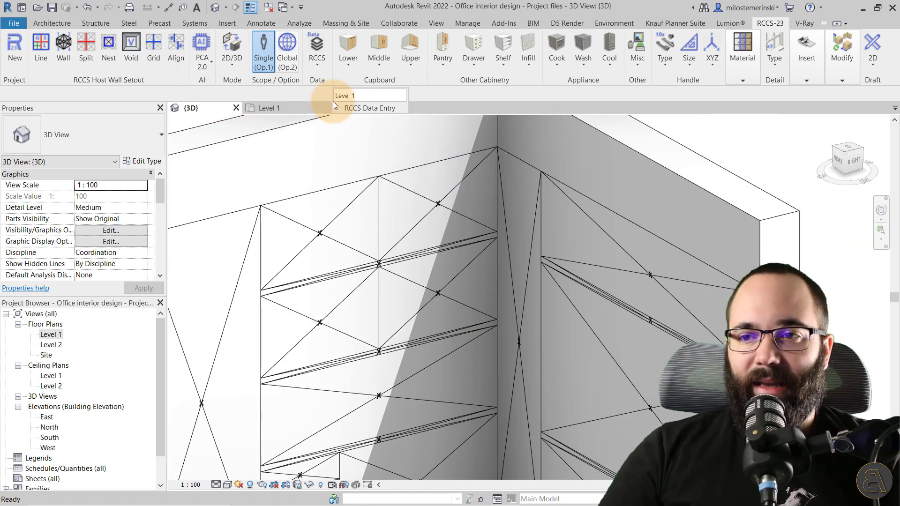
key("c")
key("g")
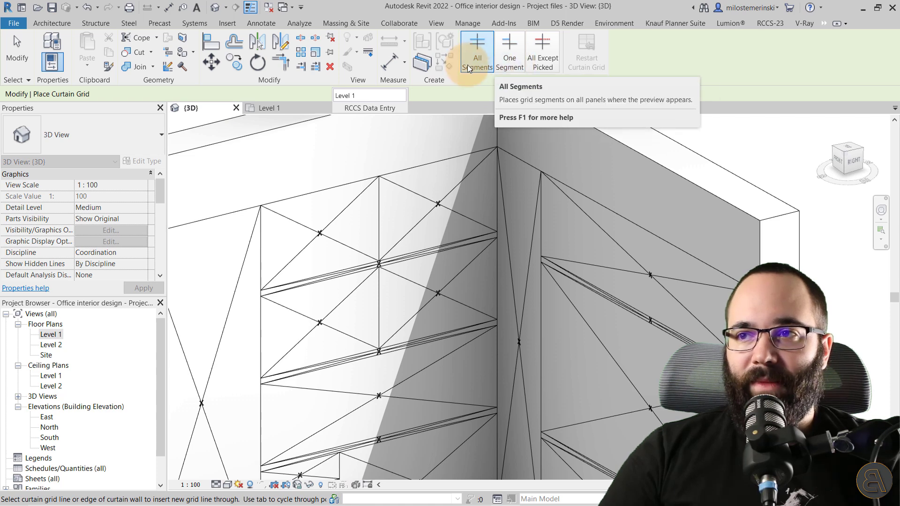
left_click(510, 63)
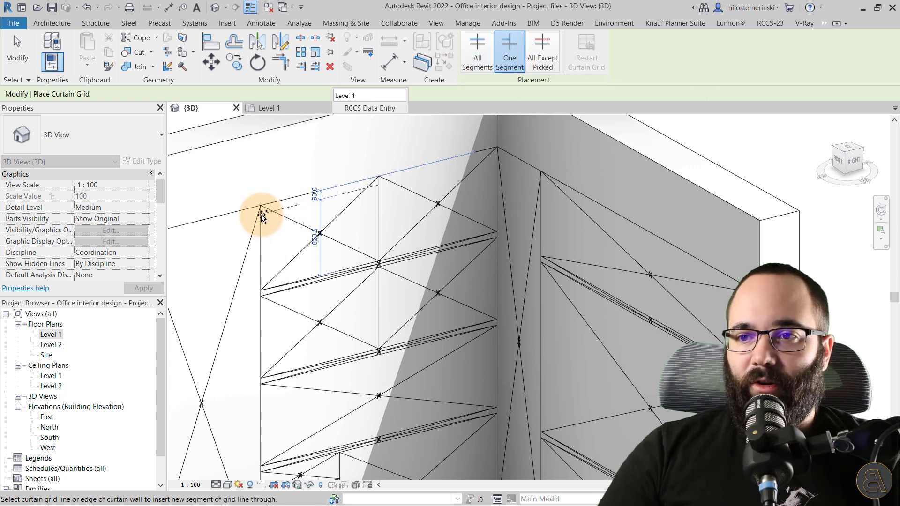
scroll(262, 215, "up", 4)
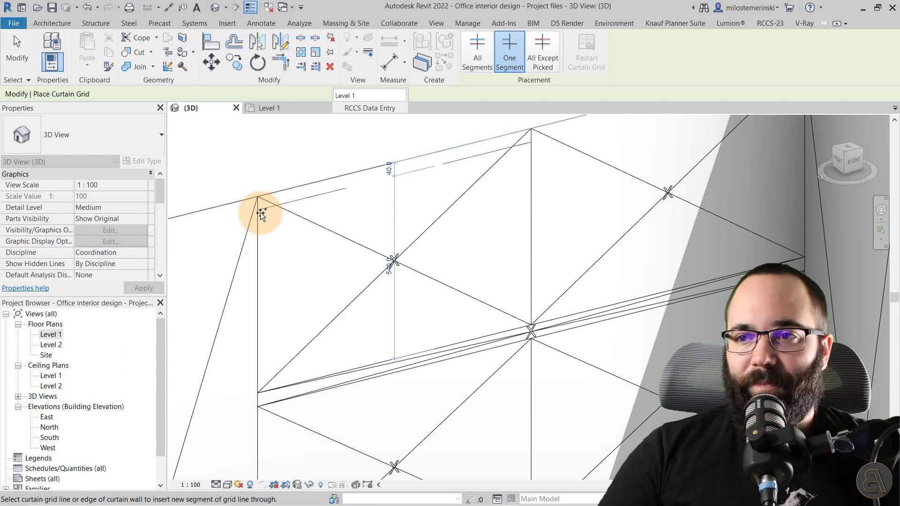
left_click(261, 213)
scroll(265, 266, "down", 3)
middle_click_drag(303, 270, 237, 297)
key("Escape")
key("Escape")
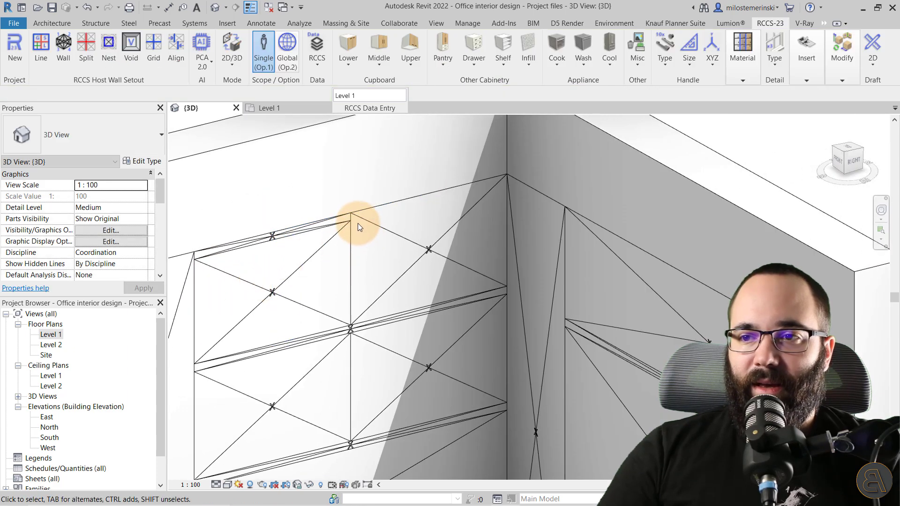
Step: Add the missing segment of that top horizontal grid line across the neighbouring upper panel up to the corner bay
left_click(358, 224)
left_click(479, 61)
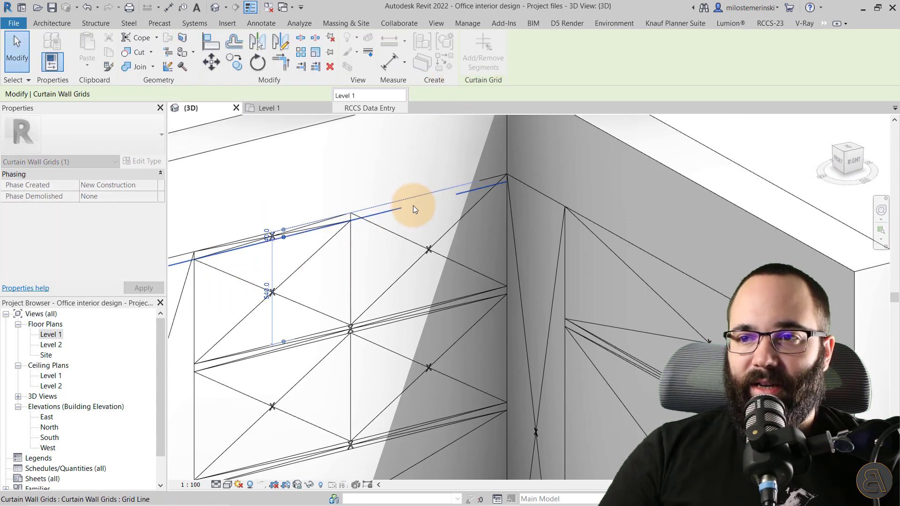
left_click(412, 206)
key("Escape")
key("Escape")
Step: Remove the vertical grid line's segment crossing the 40-high top strip of the door wall, joining the strip into one panel
left_click(350, 266)
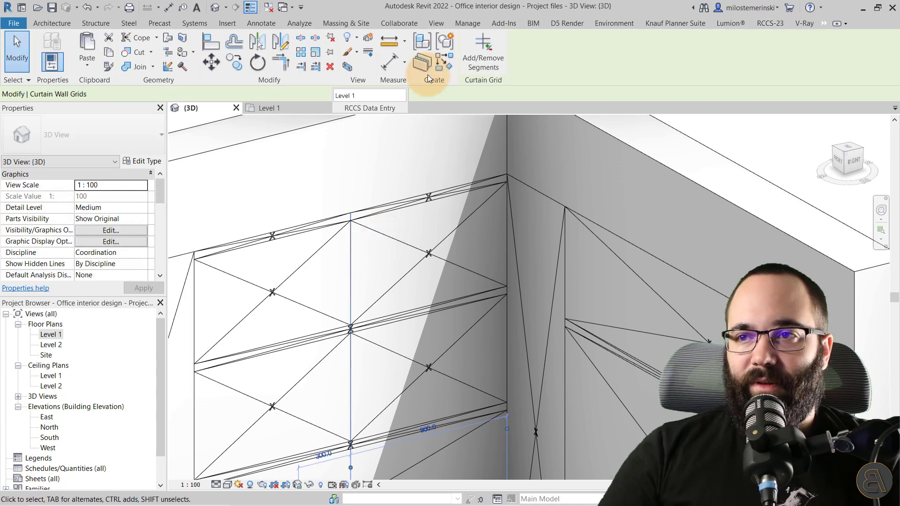
left_click(478, 61)
scroll(322, 241, "up", 3)
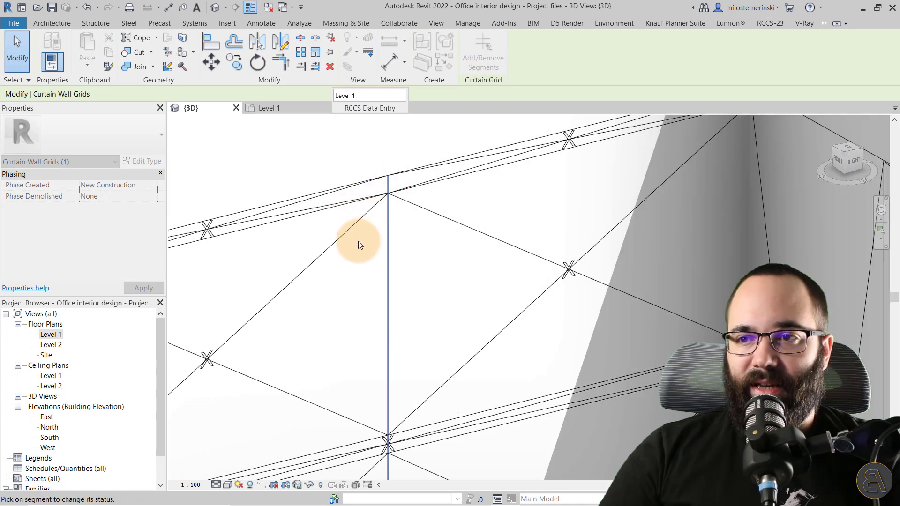
scroll(359, 238, "down", 3)
key("Escape")
key("Escape")
Step: Examine the divided host walls and the predictive cabinetry (PCA 2.0) options
scroll(327, 241, "up", 4)
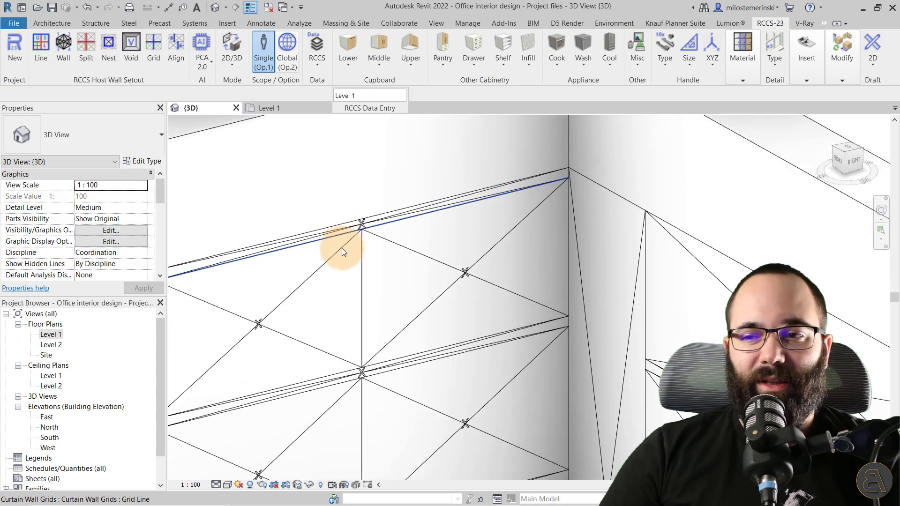
scroll(344, 243, "down", 4)
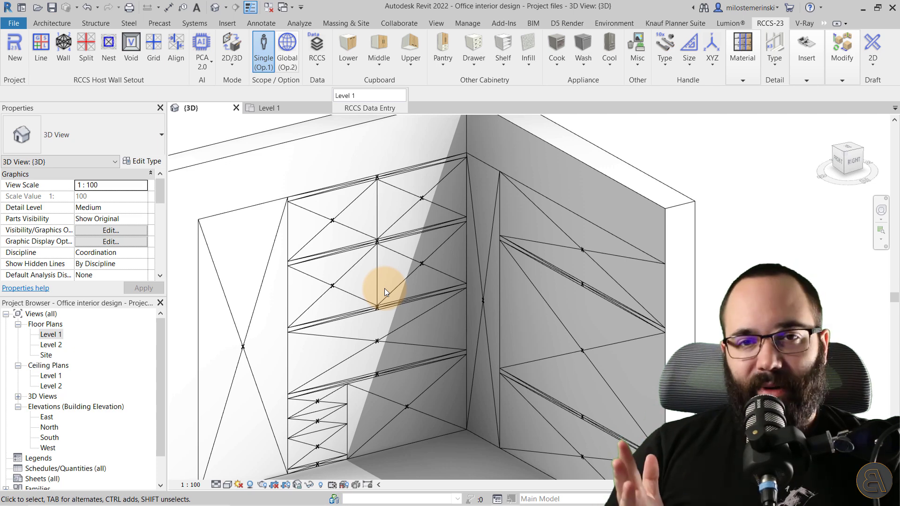
middle_click_drag(381, 276, 373, 259)
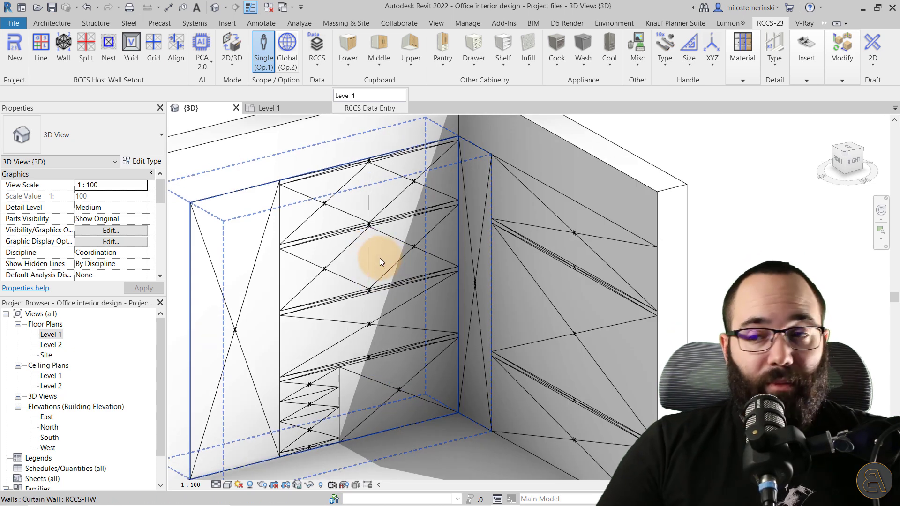
scroll(404, 276, "down", 3)
middle_click_drag(421, 276, 402, 334, "shift")
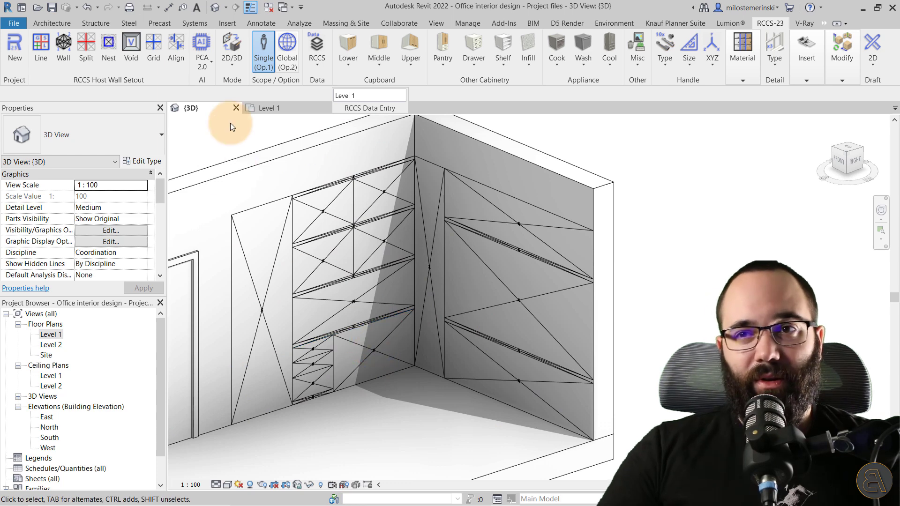
left_click(201, 66)
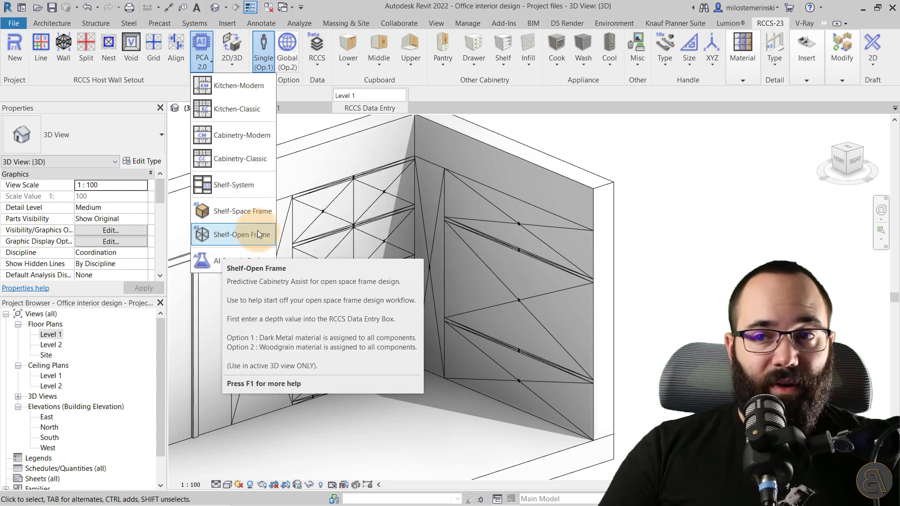
left_click(235, 212)
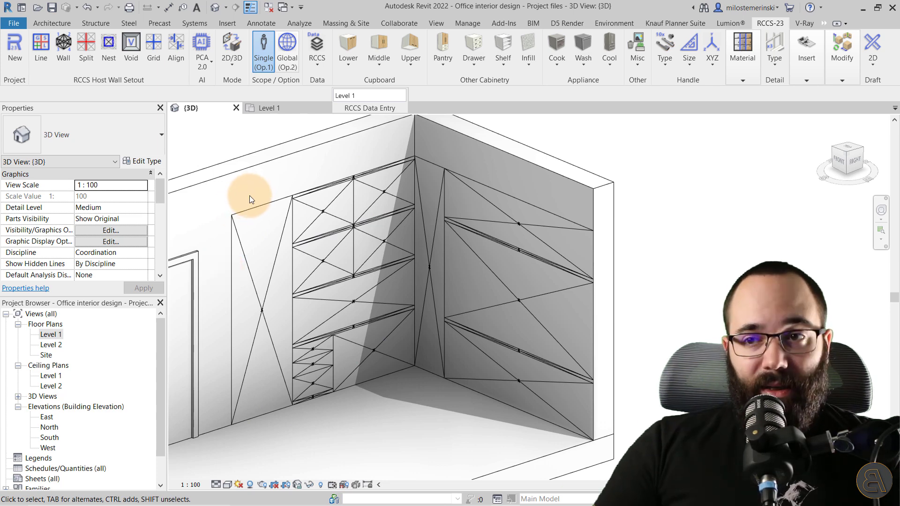
left_click(263, 169)
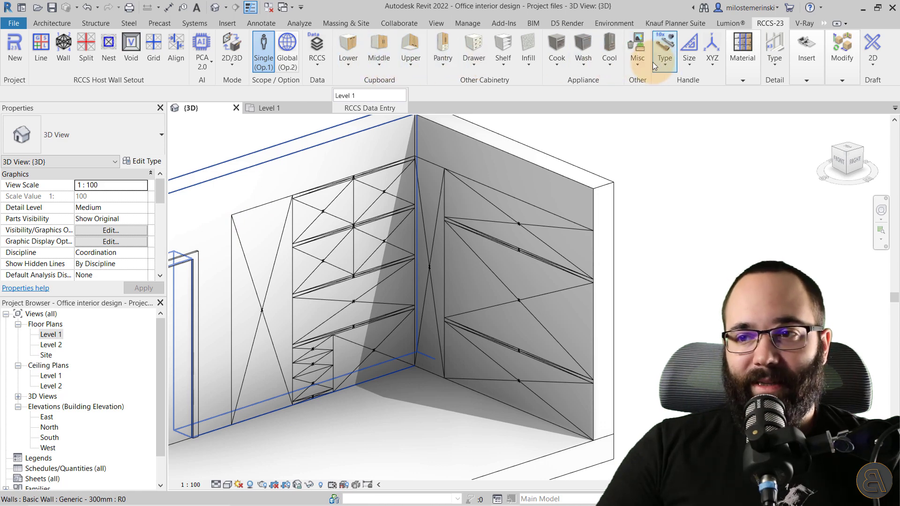
key("Escape")
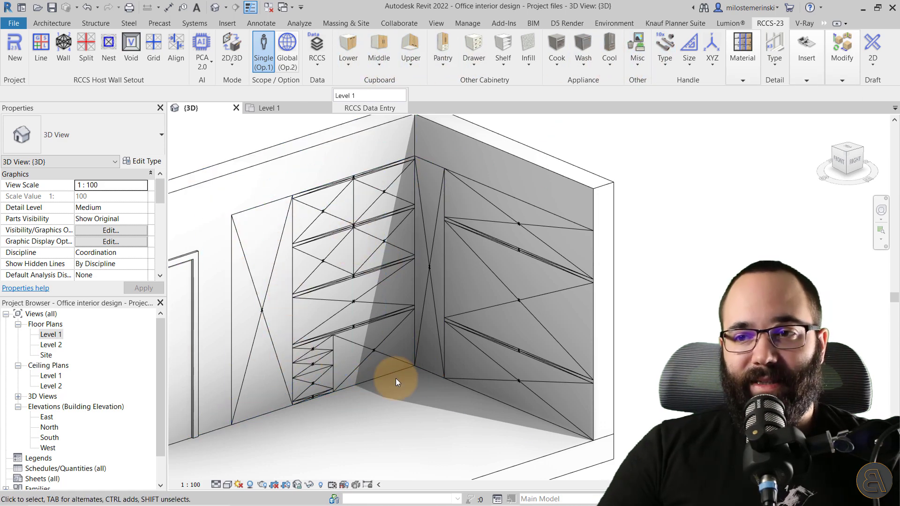
scroll(365, 258, "up", 5)
scroll(365, 260, "down", 5)
middle_click_drag(373, 305, 340, 279)
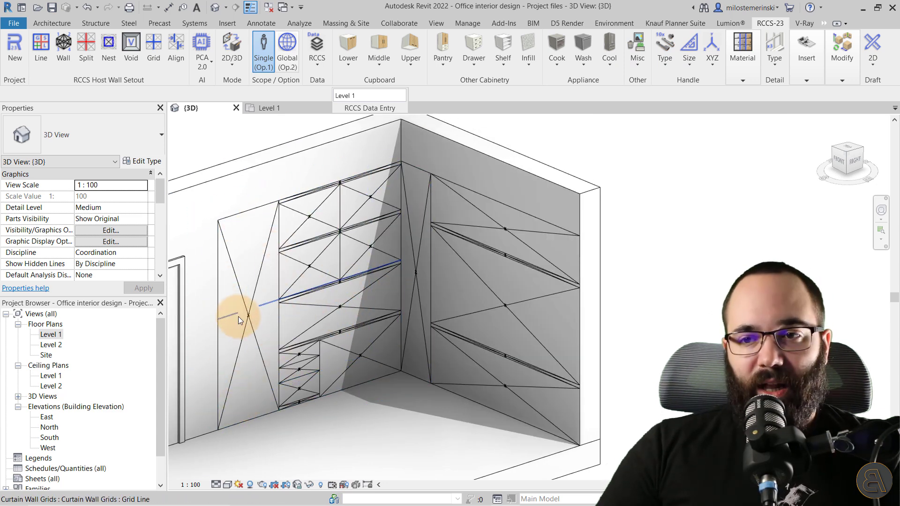
Step: Assign a Box Front shelf with a depth of 500 to the tall full-height panel beside the door
left_click(508, 66)
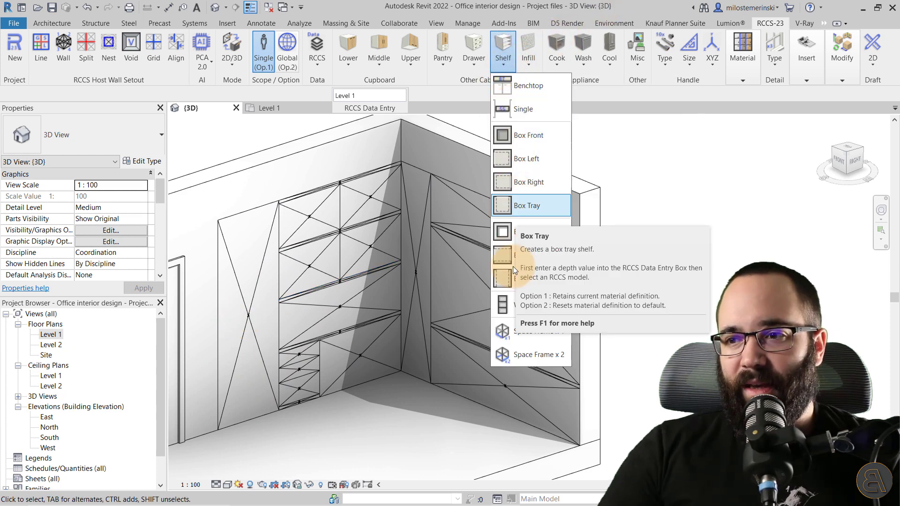
left_click(528, 138)
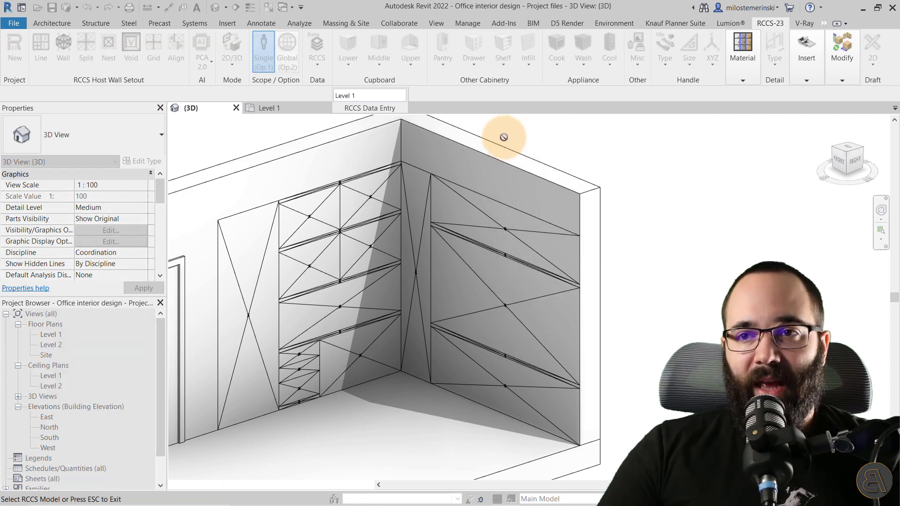
left_click_drag(357, 97, 337, 97)
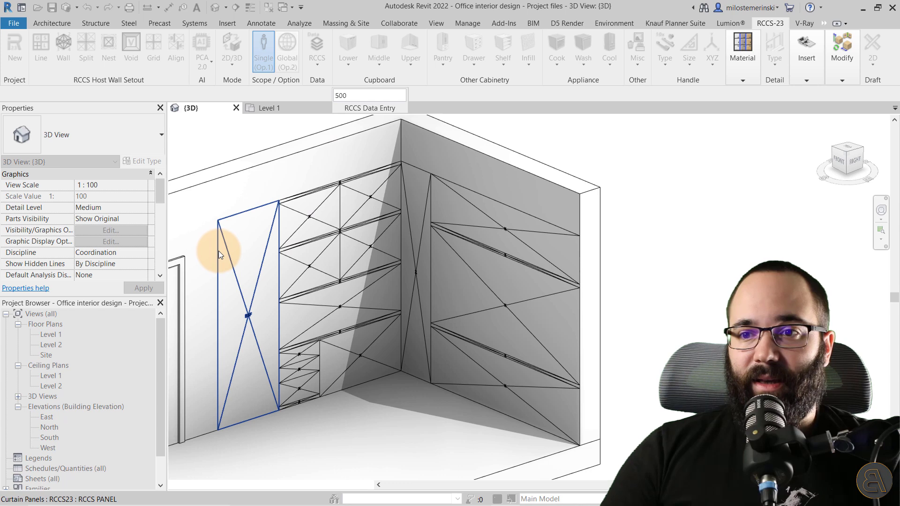
scroll(245, 315, "up", 6)
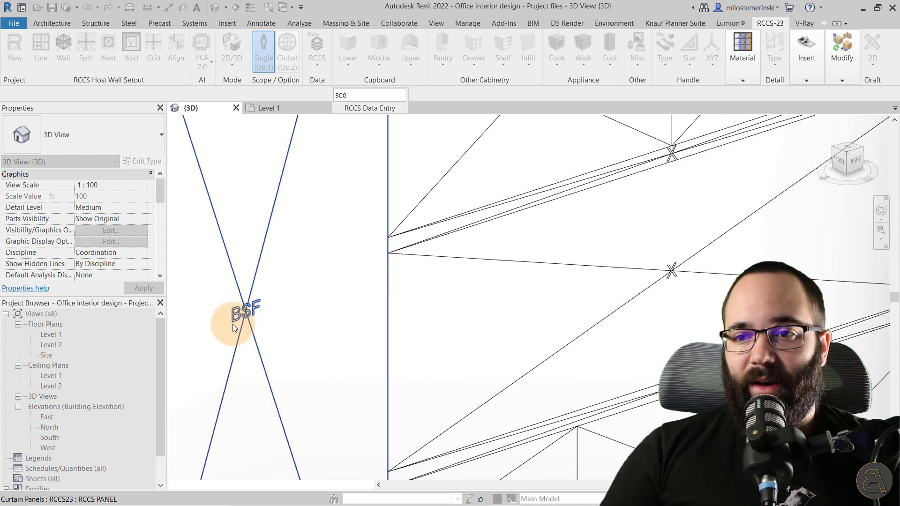
left_click(242, 322)
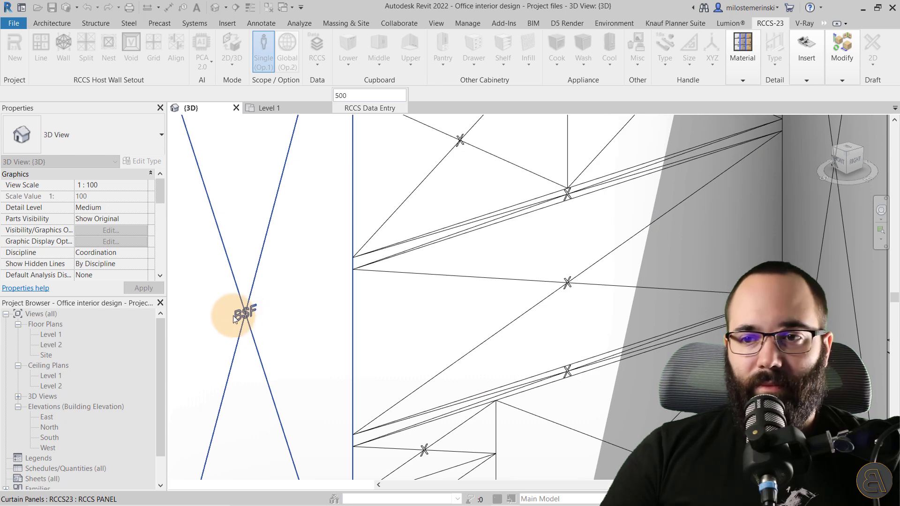
left_click(479, 51)
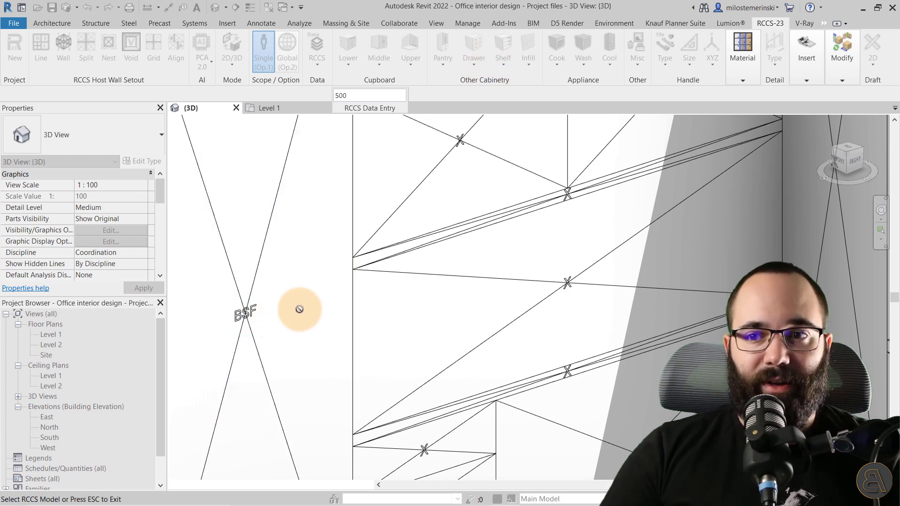
scroll(304, 281, "down", 3)
key("Escape")
scroll(303, 299, "down", 1)
middle_click_drag(310, 301, 268, 312)
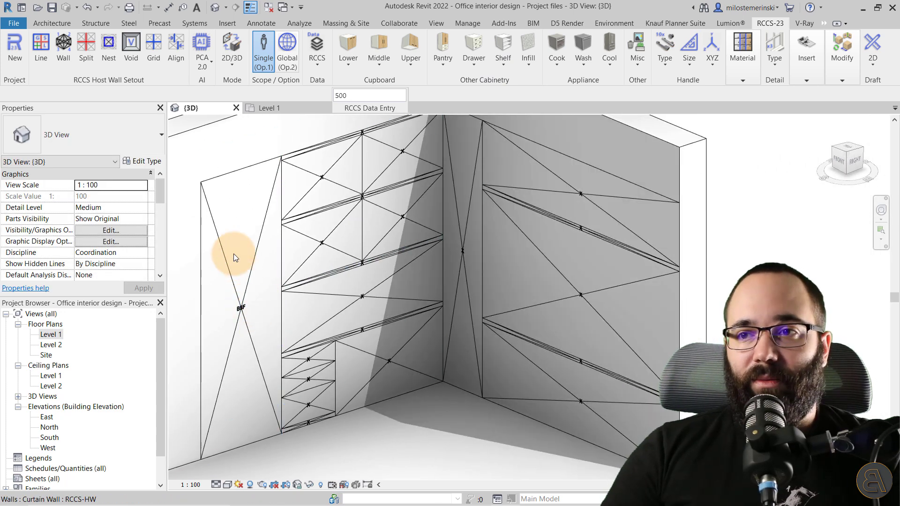
Step: Assign Single shelves with a data value of 500 to the door wall's four thin full-width strips
left_click(498, 71)
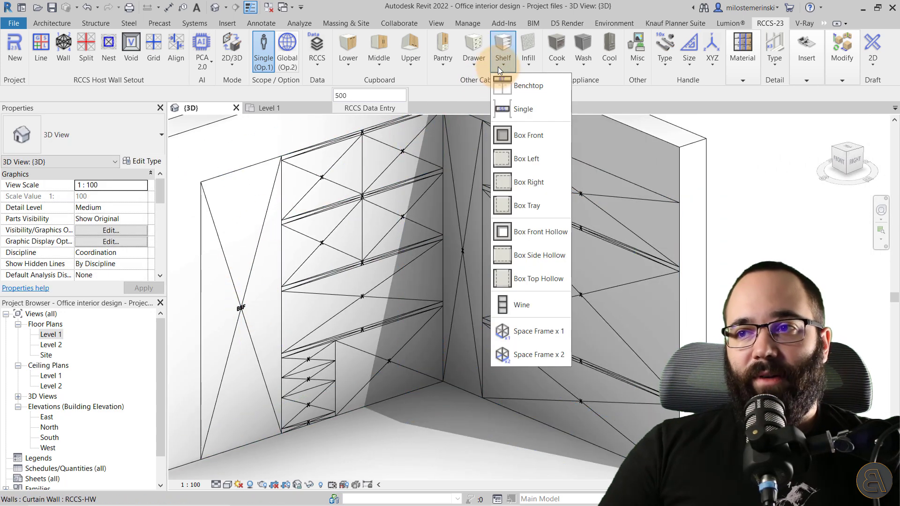
left_click(522, 110)
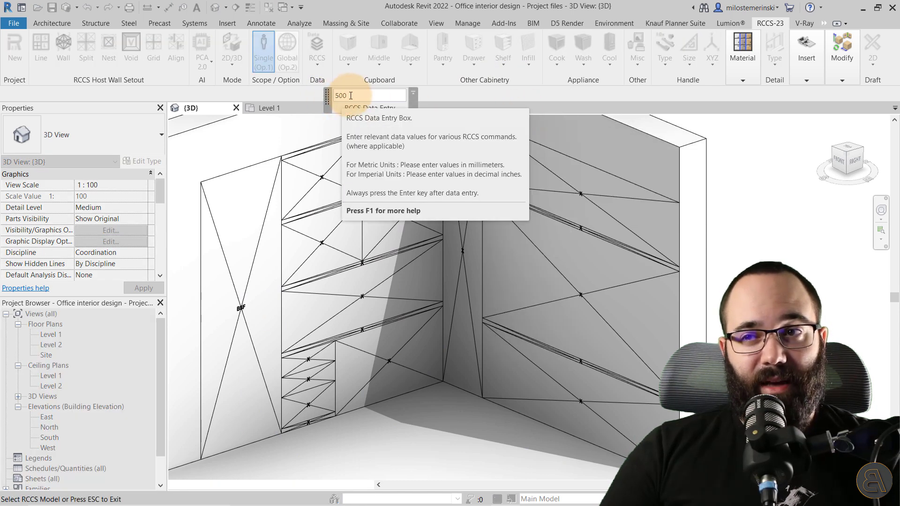
scroll(322, 151, "up", 4)
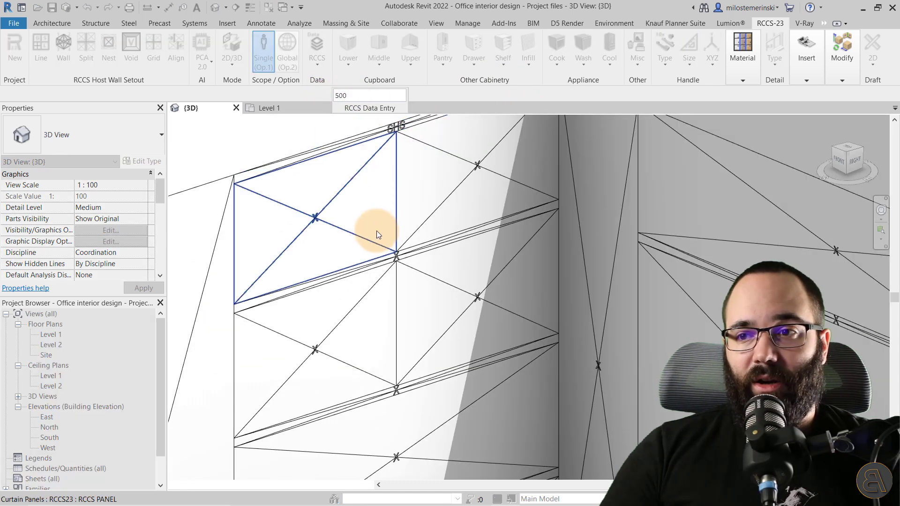
middle_click_drag(373, 283, 354, 198)
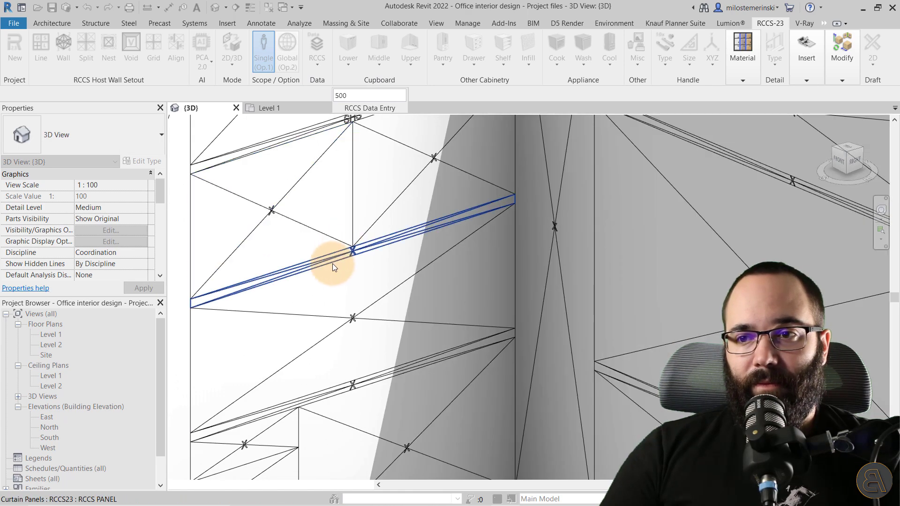
left_click(376, 381)
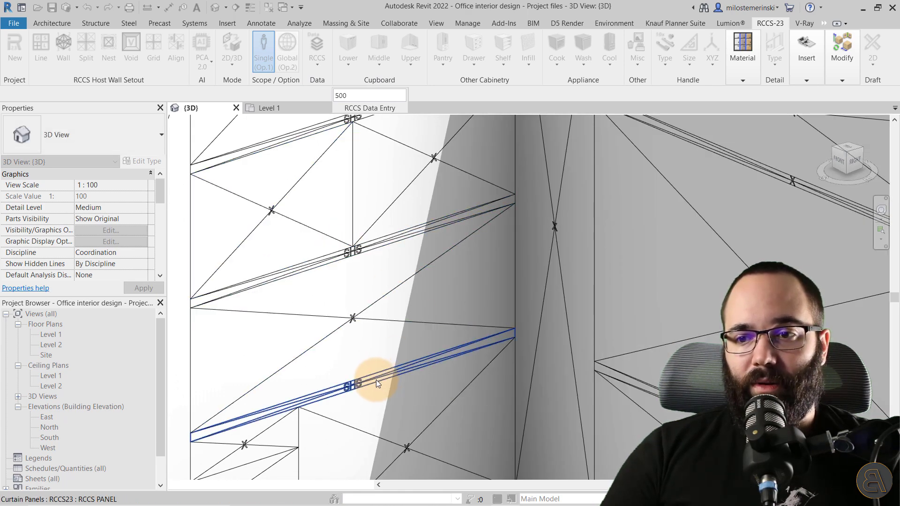
scroll(352, 238, "down", 4)
middle_click_drag(338, 280, 376, 199)
middle_click_drag(393, 169, 381, 232)
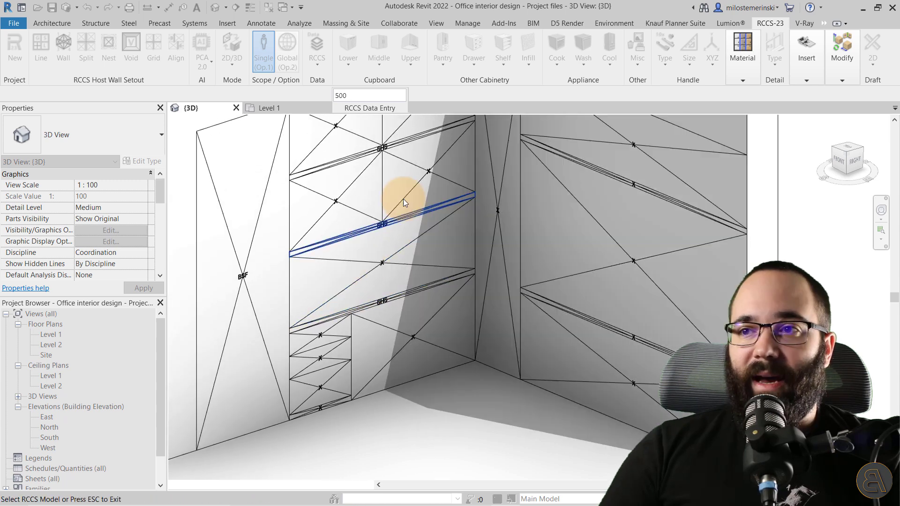
key("Escape")
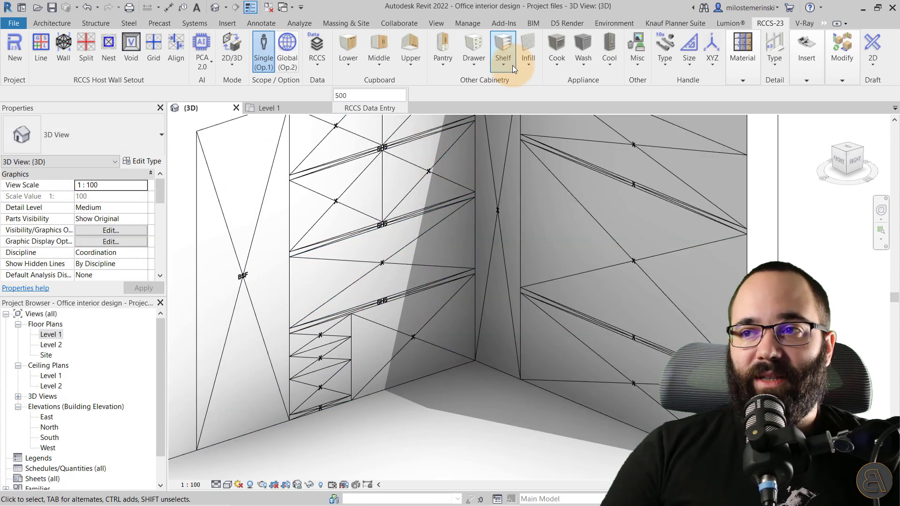
Step: Assign a Kickboard infill with a data value of 450 to the thin strip beneath the three small panels on the door wall
left_click(500, 71)
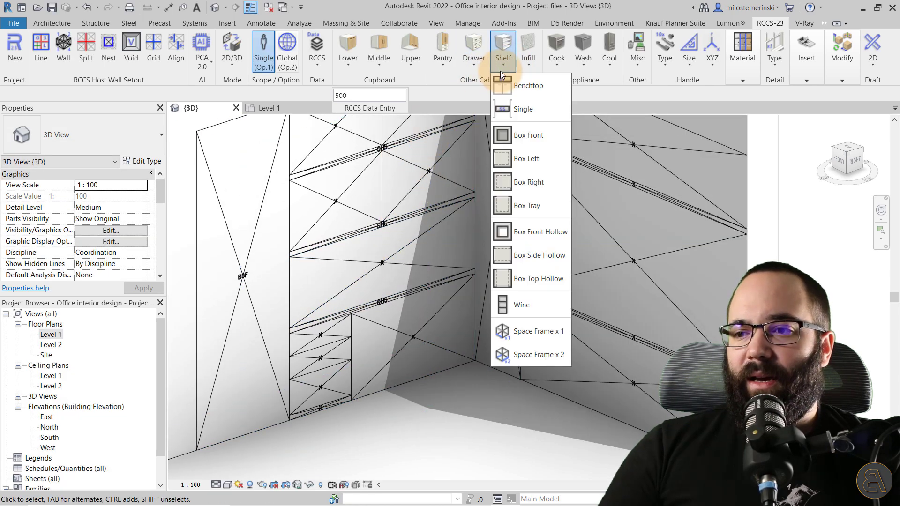
left_click(500, 71)
left_click(530, 68)
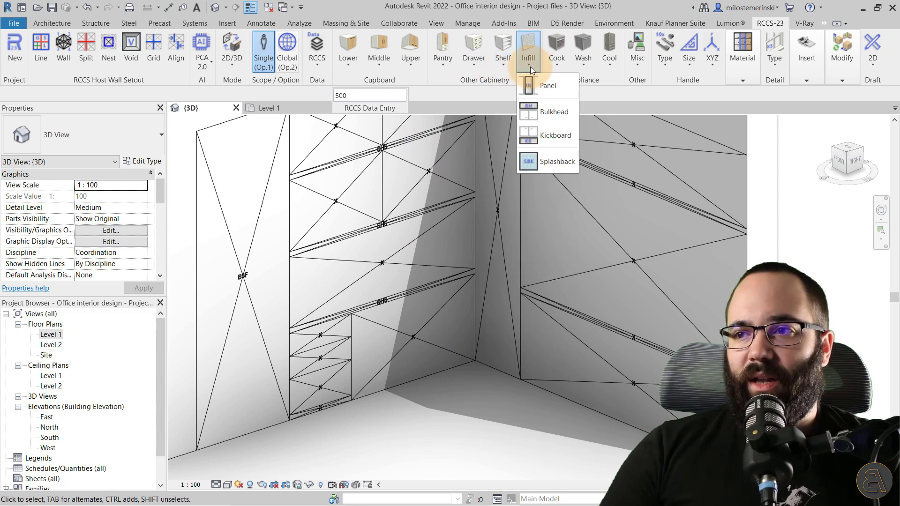
left_click(550, 139)
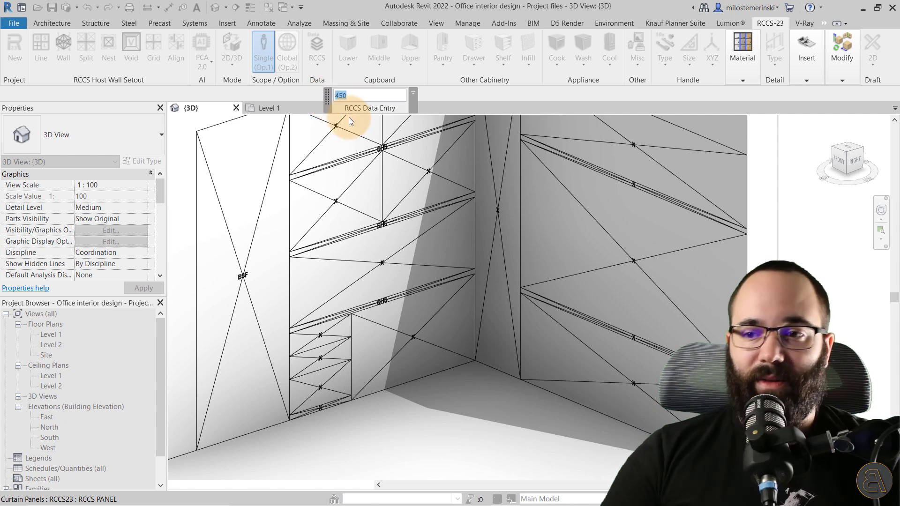
scroll(339, 429, "up", 5)
left_click(339, 378)
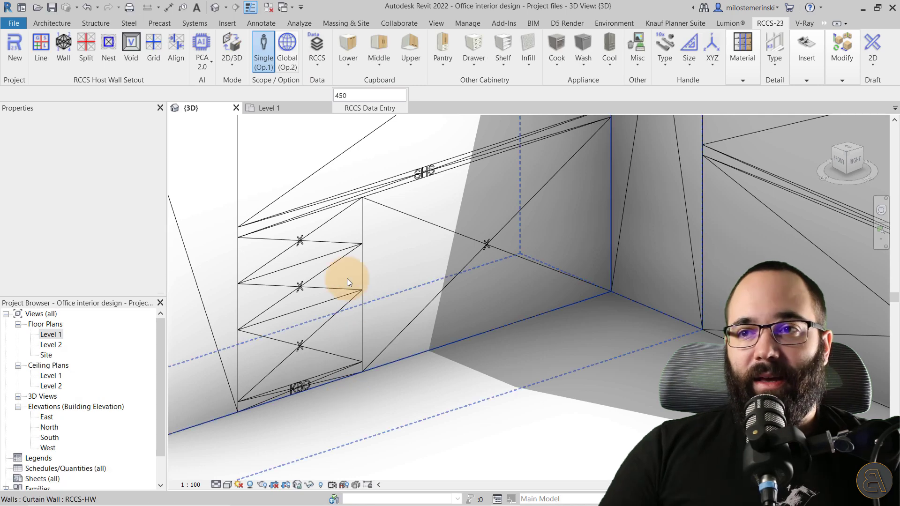
Step: Assign Handle x 1 drawers with a data value of 500 to the three stacked panels above the kickboard
left_click(474, 69)
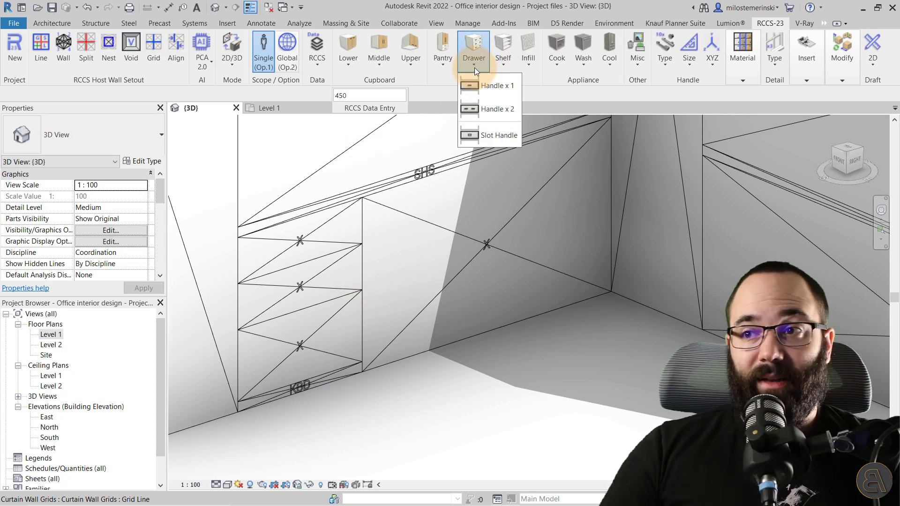
left_click(491, 87)
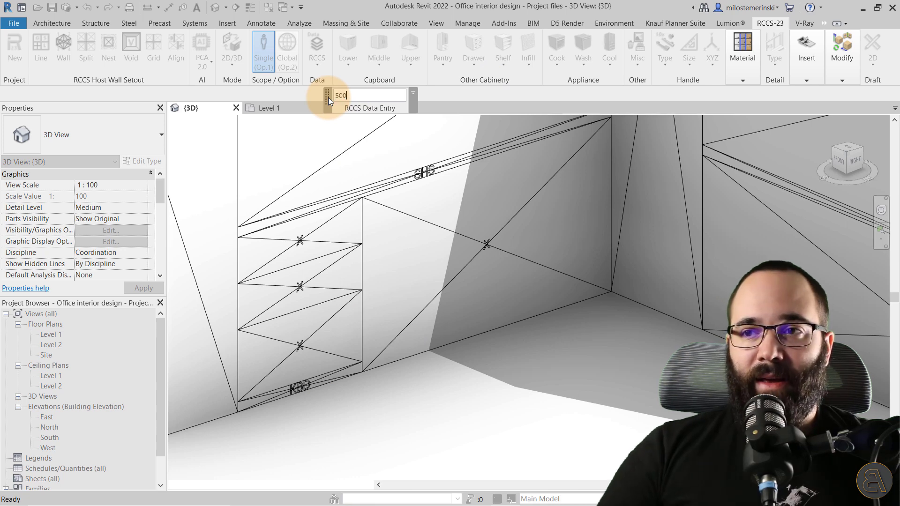
left_click(317, 245)
left_click(319, 277)
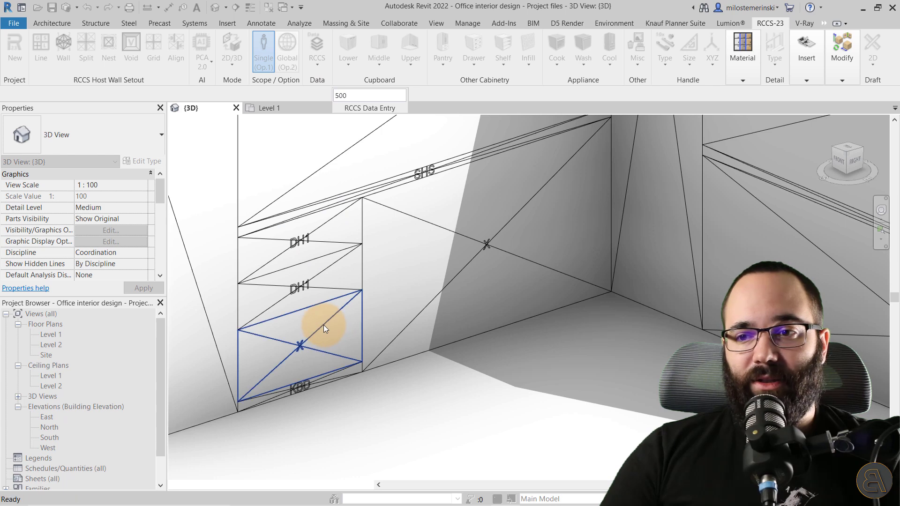
left_click(323, 325)
scroll(293, 261, "down", 3)
middle_click_drag(361, 297, 366, 342)
scroll(366, 342, "down", 2)
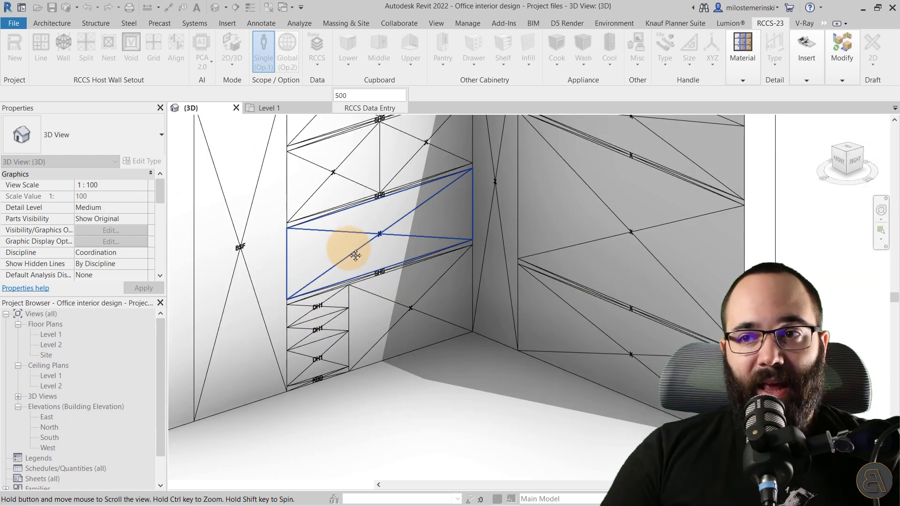
middle_click_drag(348, 245, 341, 303)
key("Escape")
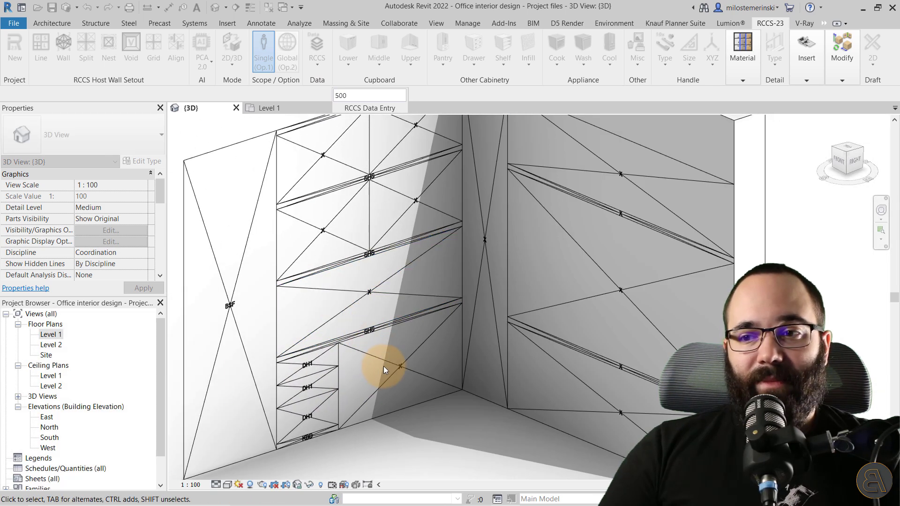
Step: Void the door wall's panel beside the drawers, the full-width panel above, and two diagonally opposite panels in the upper rows
scroll(398, 373, "up", 5)
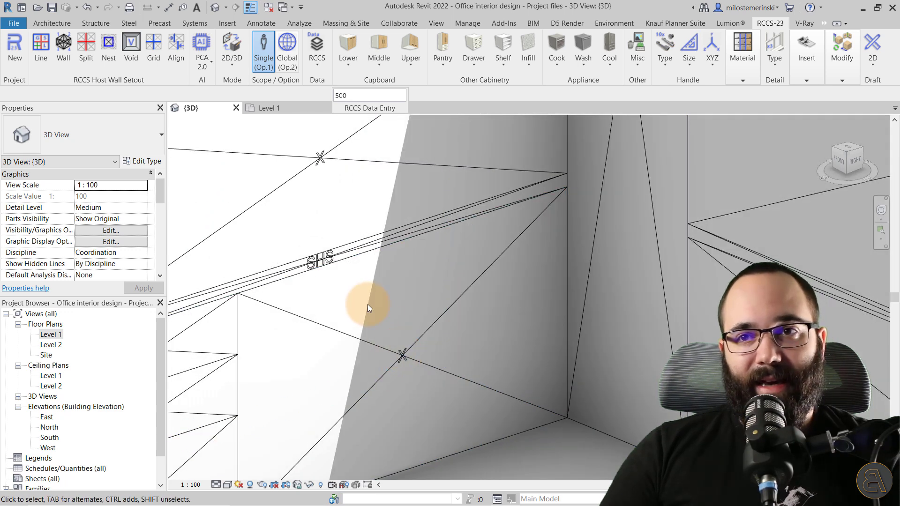
scroll(361, 305, "down", 2)
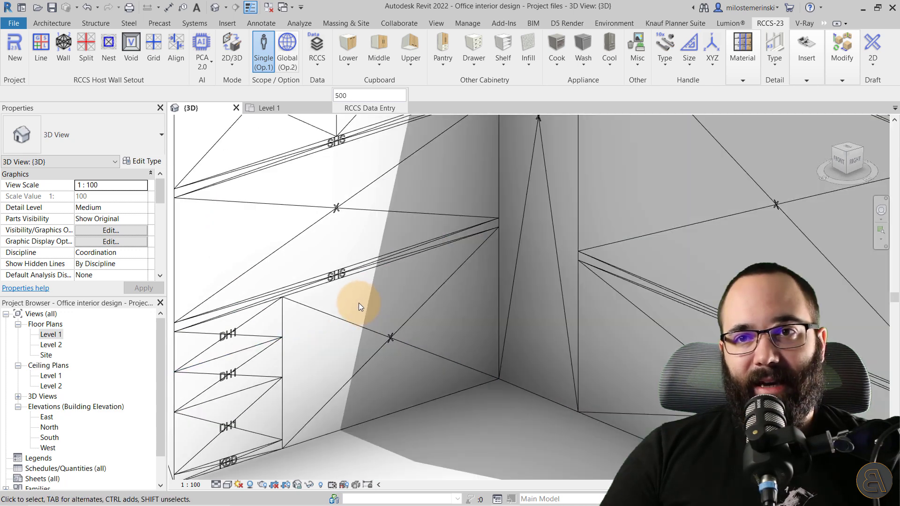
left_click(132, 60)
left_click(411, 347)
scroll(295, 239, "down", 2)
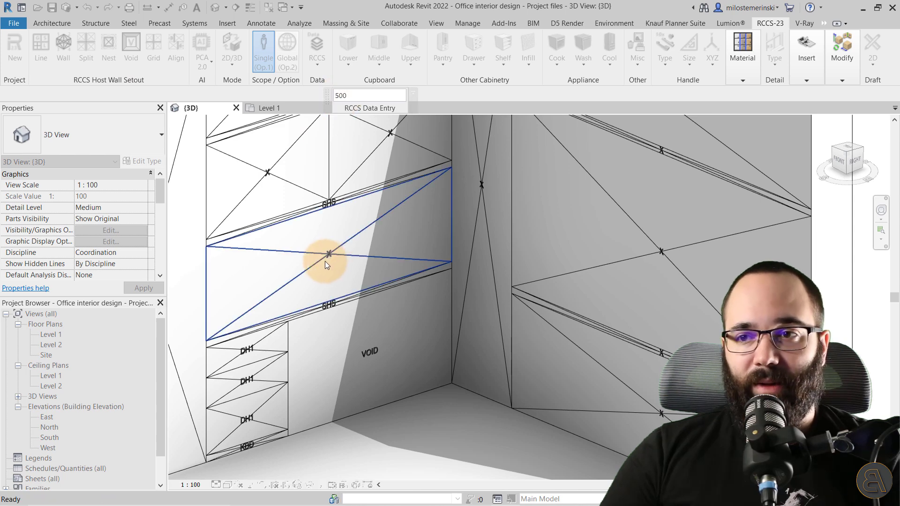
scroll(328, 260, "up", 2)
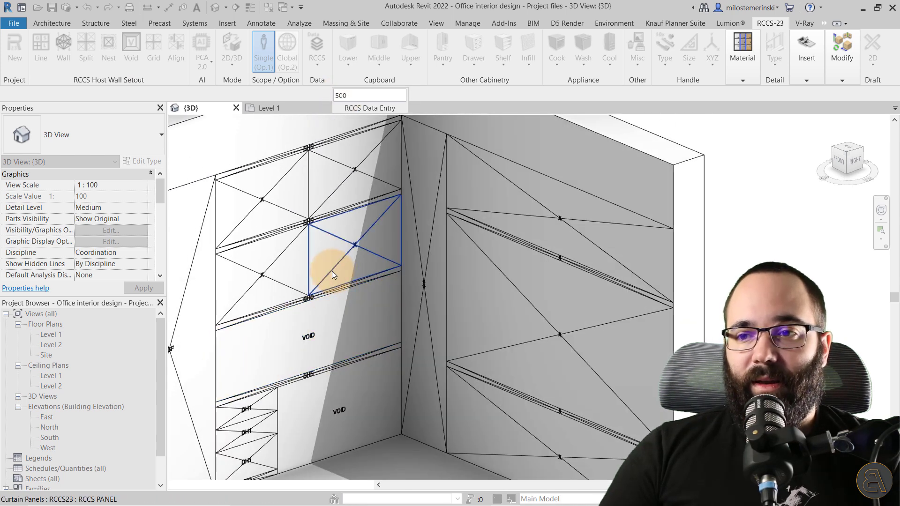
left_click(323, 272)
left_click(273, 209)
scroll(331, 251, "down", 2)
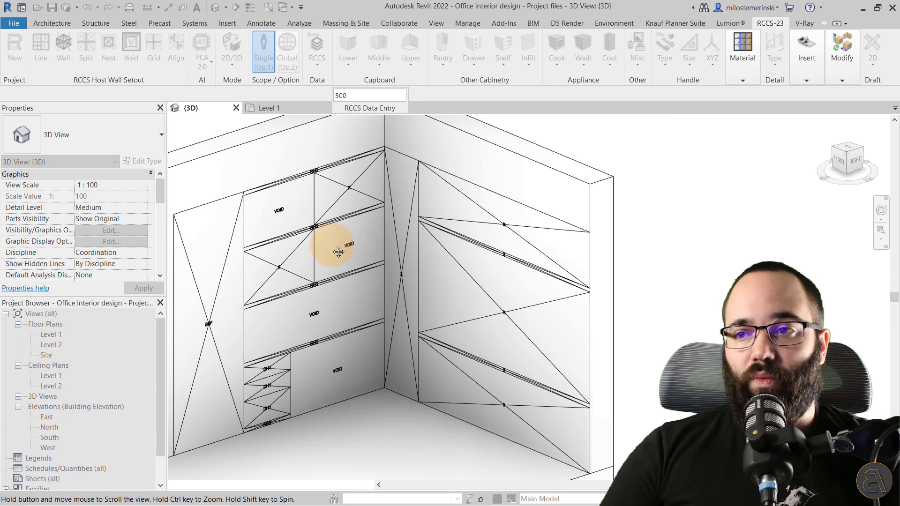
Step: Void the adjoining wall's bottom panel, tall narrow corner panel and top panel
scroll(364, 287, "up", 2)
left_click(436, 375)
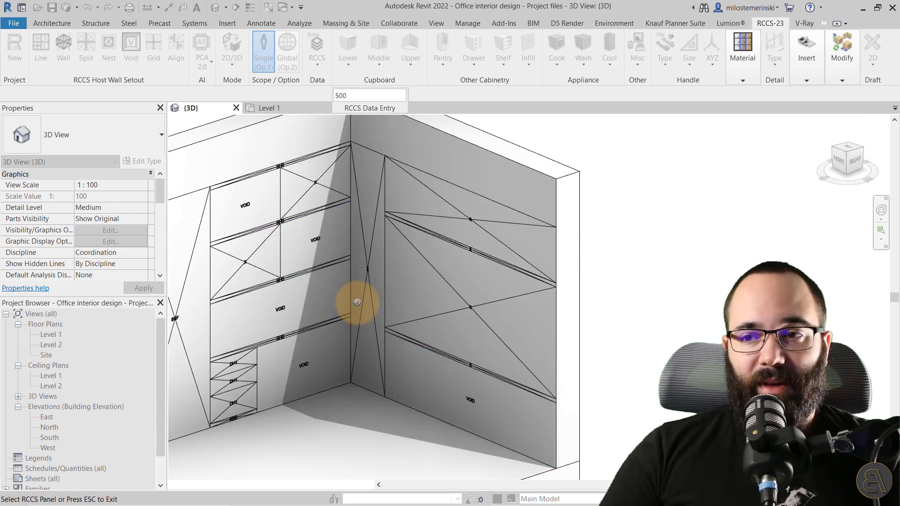
left_click(367, 311)
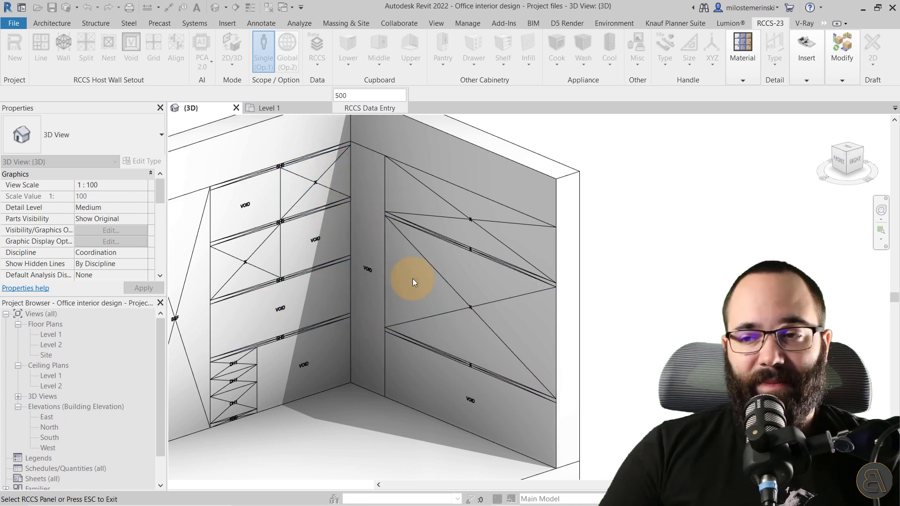
left_click(433, 214)
scroll(457, 262, "up", 3)
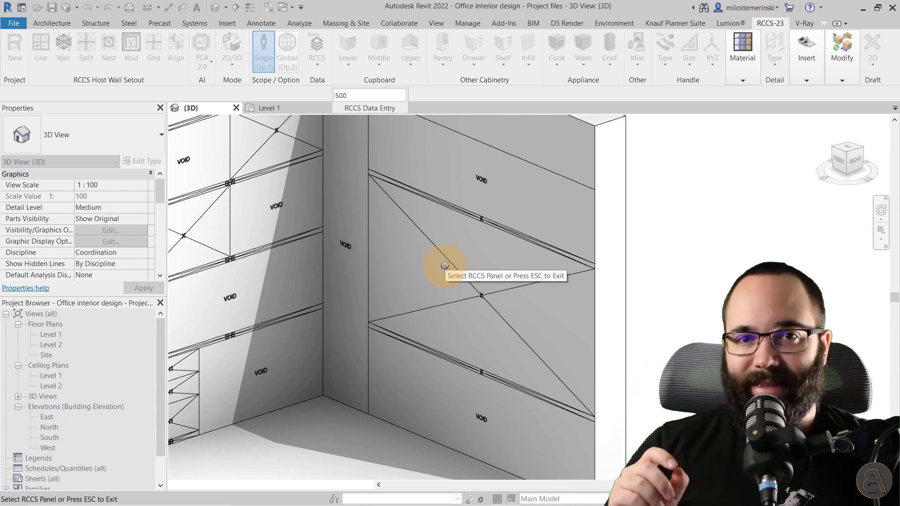
key("Escape")
Step: Assign a Benchtop shelf with a depth of 800 to the lower thin strip of the adjoining wall
middle_click_drag(412, 280, 377, 287)
scroll(392, 277, "down", 2)
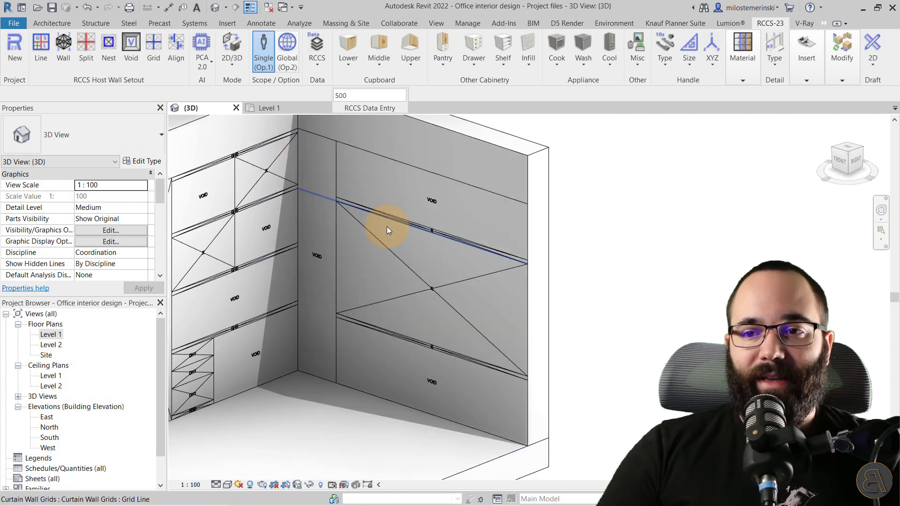
scroll(393, 261, "up", 1)
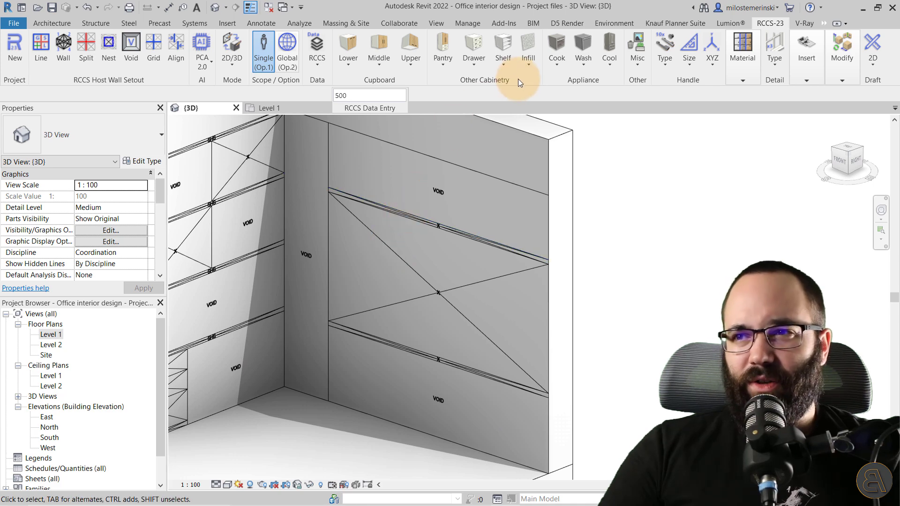
left_click(508, 68)
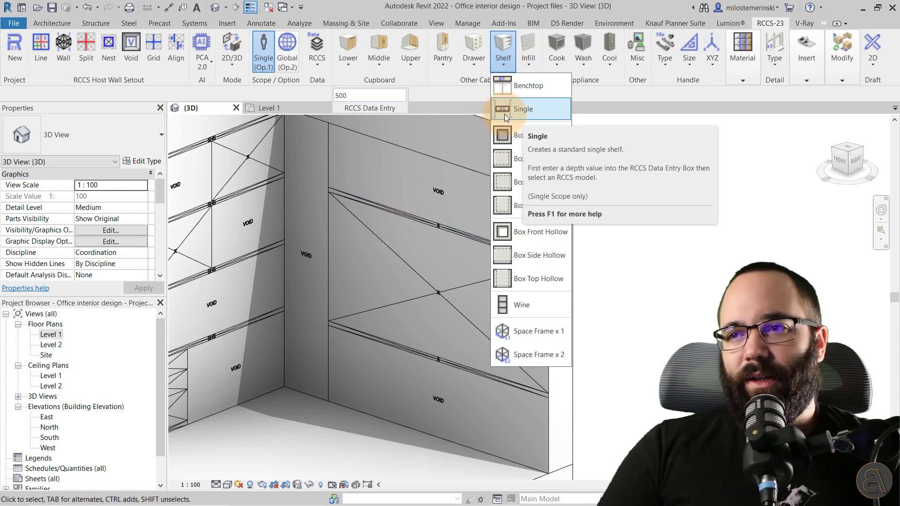
left_click(523, 89)
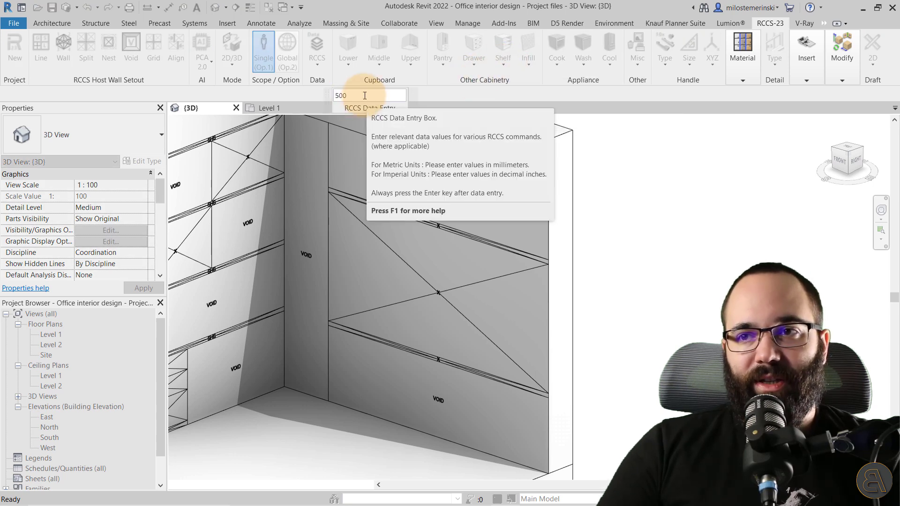
left_click_drag(364, 95, 311, 97)
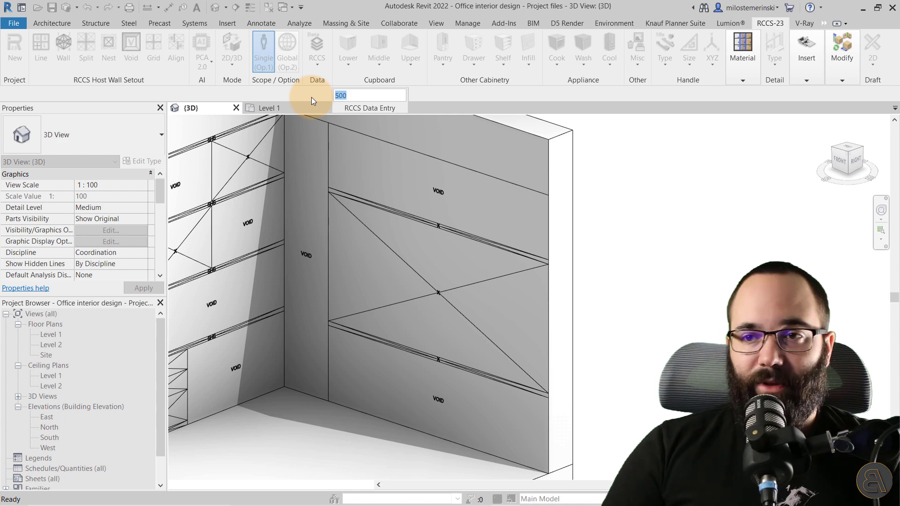
type("800")
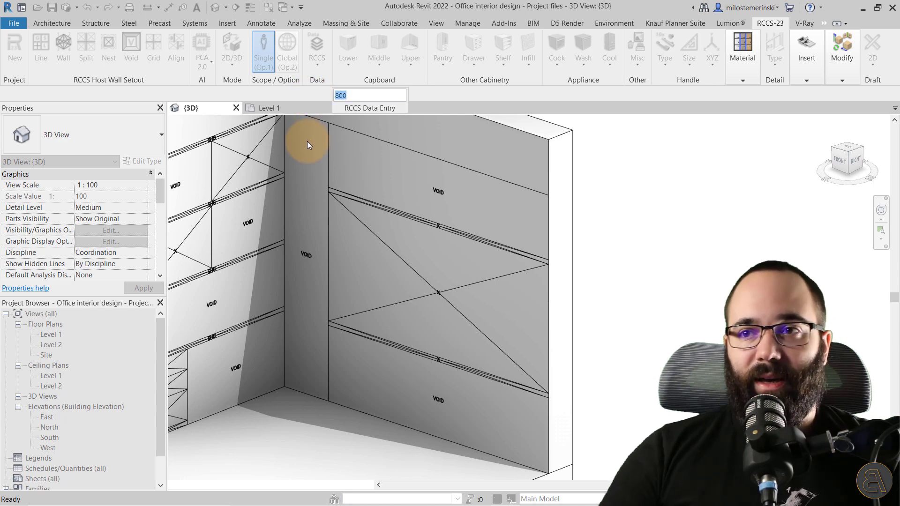
scroll(408, 368, "up", 2)
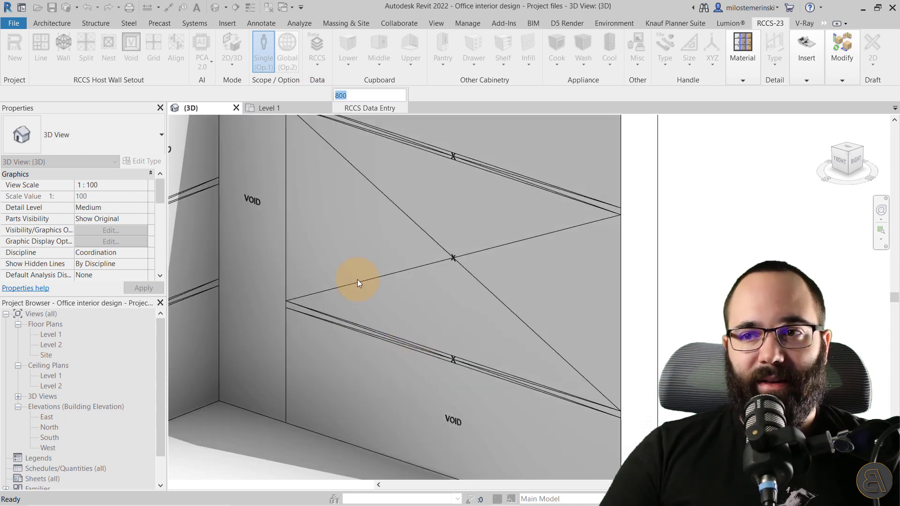
scroll(453, 368, "up", 4)
scroll(453, 362, "down", 5)
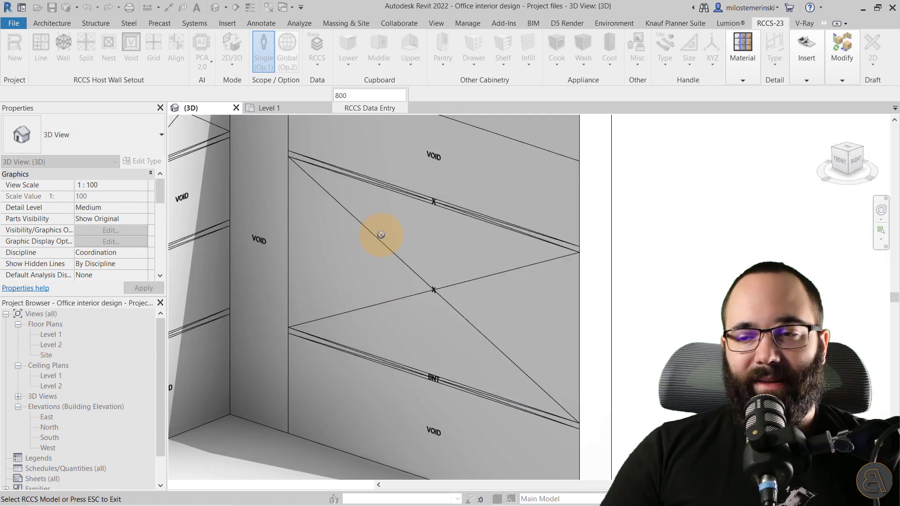
left_click(380, 234)
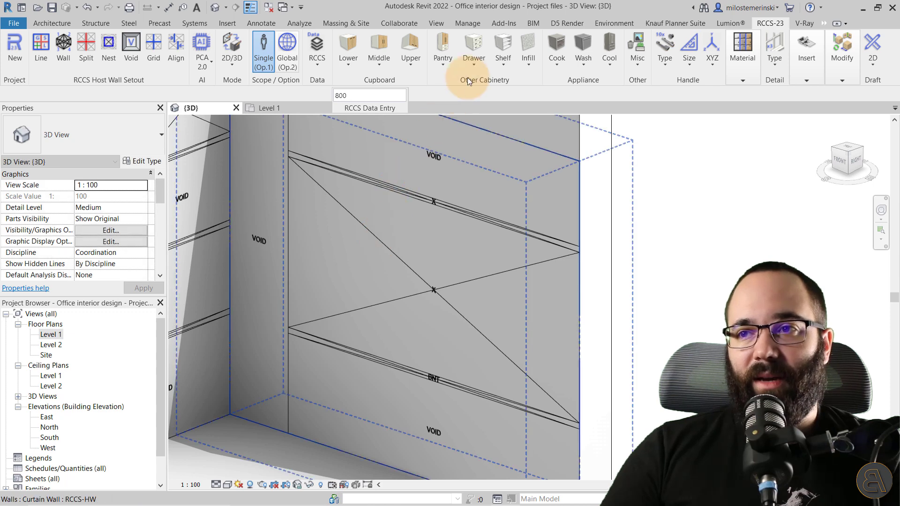
Step: Assign a Single shelf with a depth of 300 to the upper thin strip of the adjoining wall
left_click(496, 67)
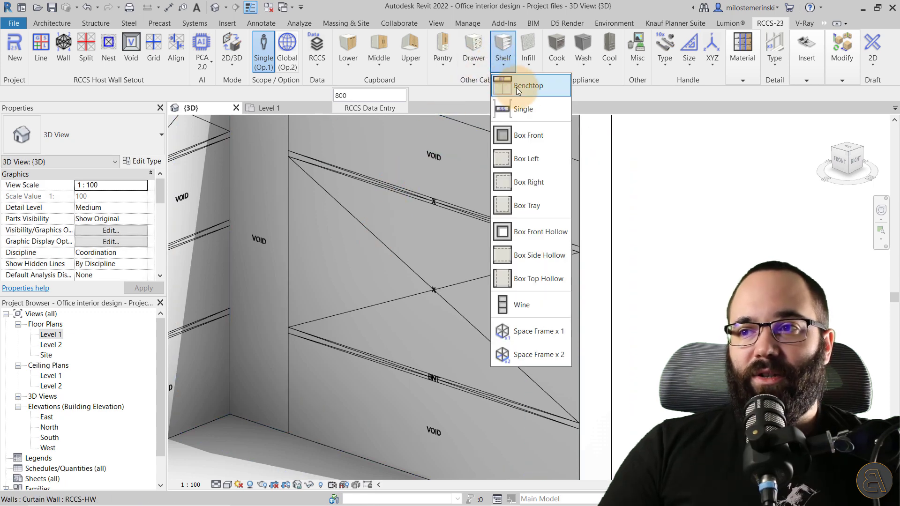
left_click(527, 117)
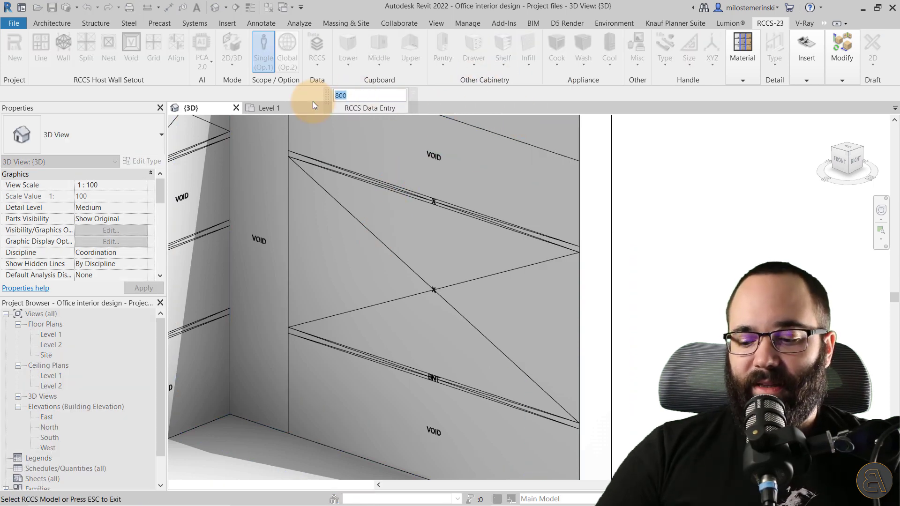
type("300")
key("Return")
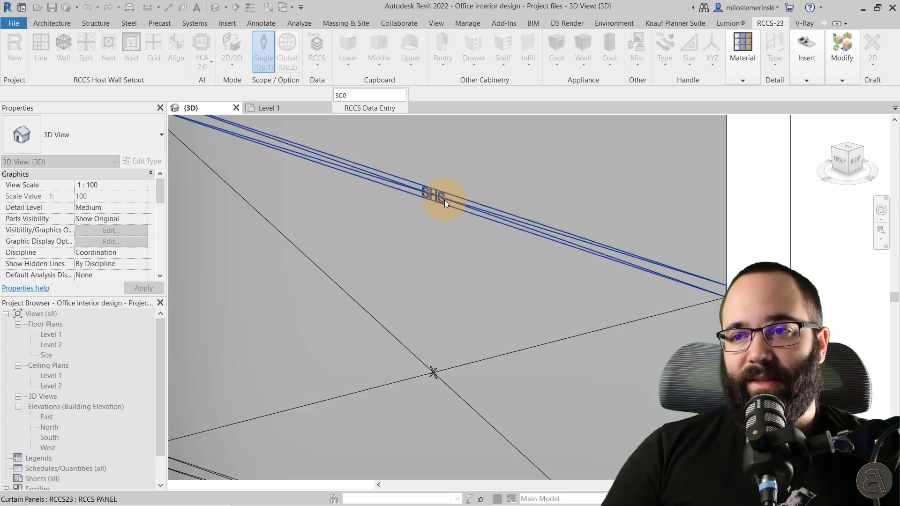
left_click(429, 221)
mouse_move(427, 222)
middle_mouse_down()
mouse_move(428, 258)
mouse_move(378, 267)
mouse_move(414, 262)
middle_mouse_up()
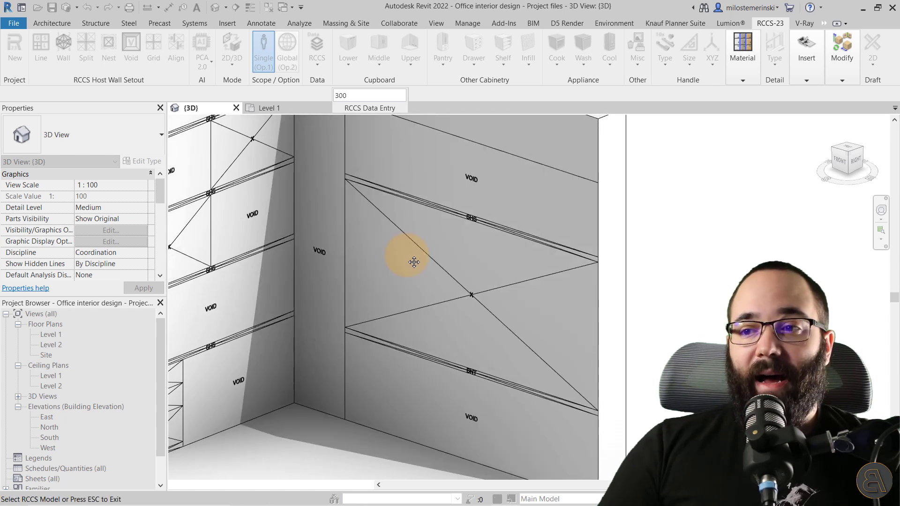
key("Escape")
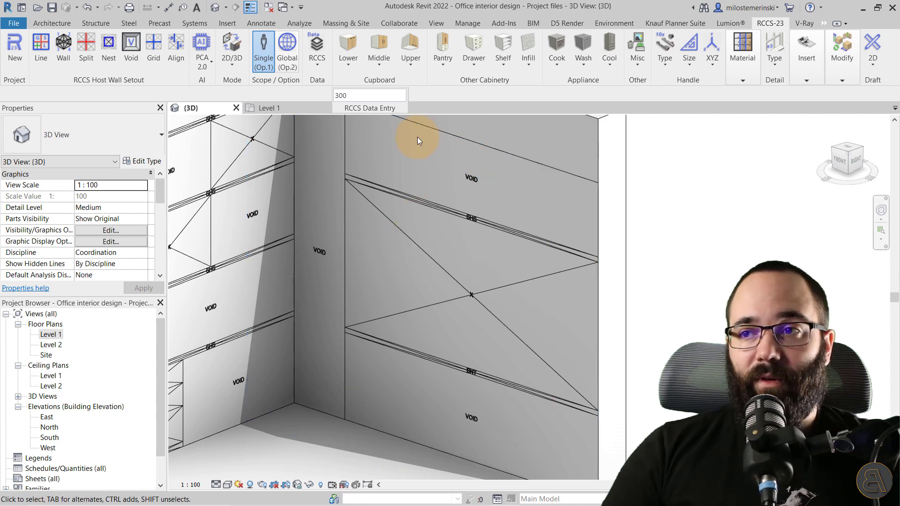
Step: Assign a Splashback infill with a data value of 6 to the large panel between the benchtop and the single shelf
left_click(516, 69)
left_click(530, 69)
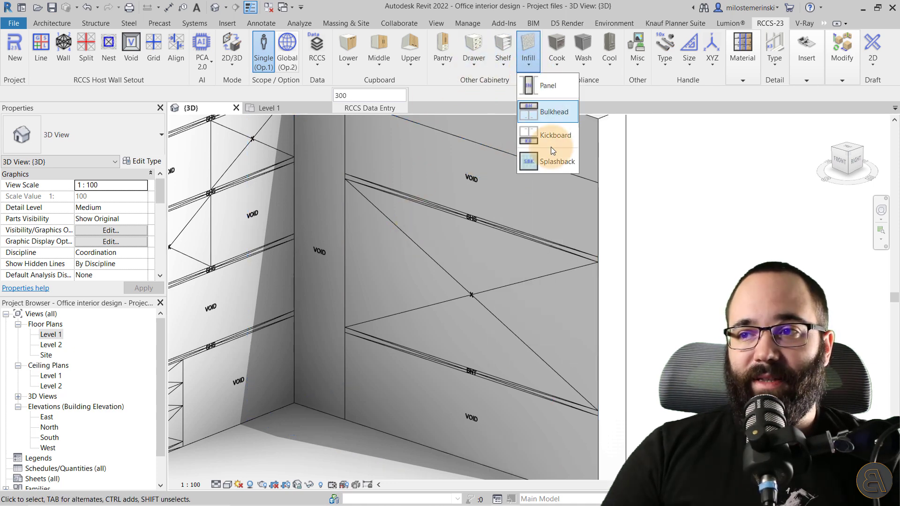
left_click(545, 162)
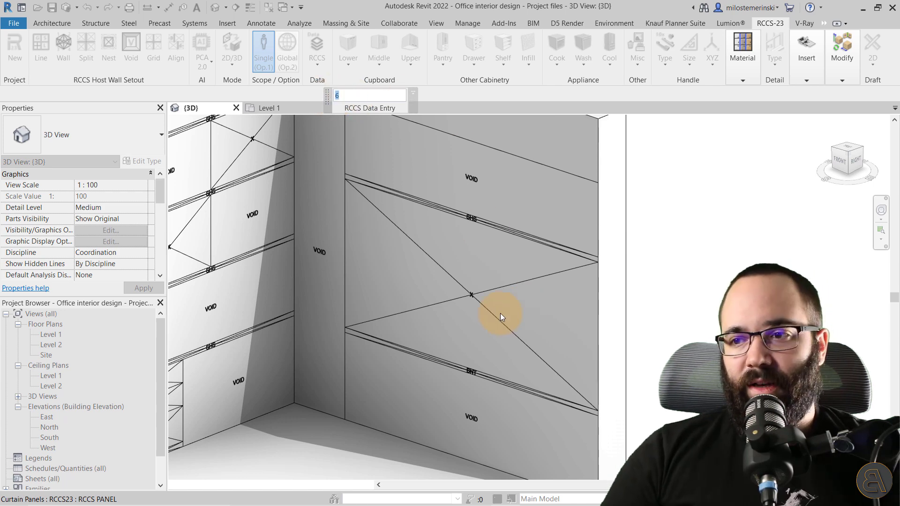
scroll(473, 307, "up", 2)
scroll(471, 295, "down", 6)
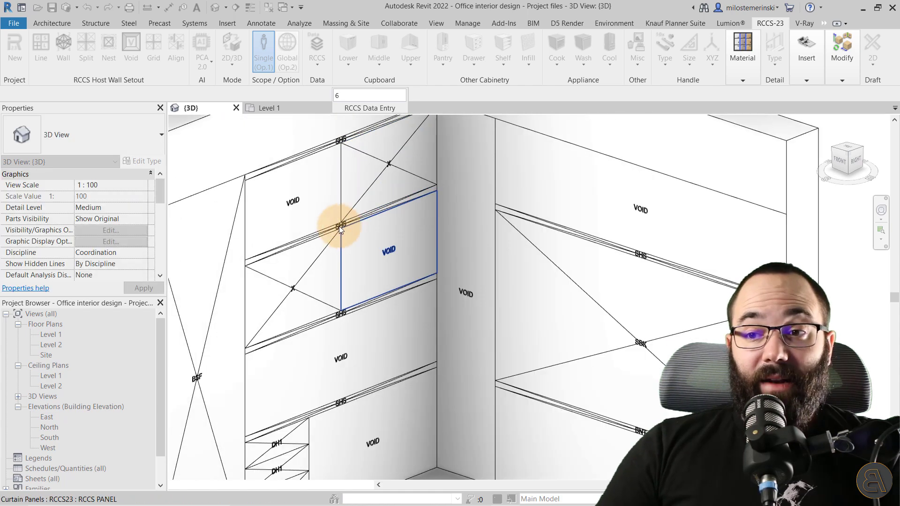
middle_click_drag(342, 227, 364, 188, "shift")
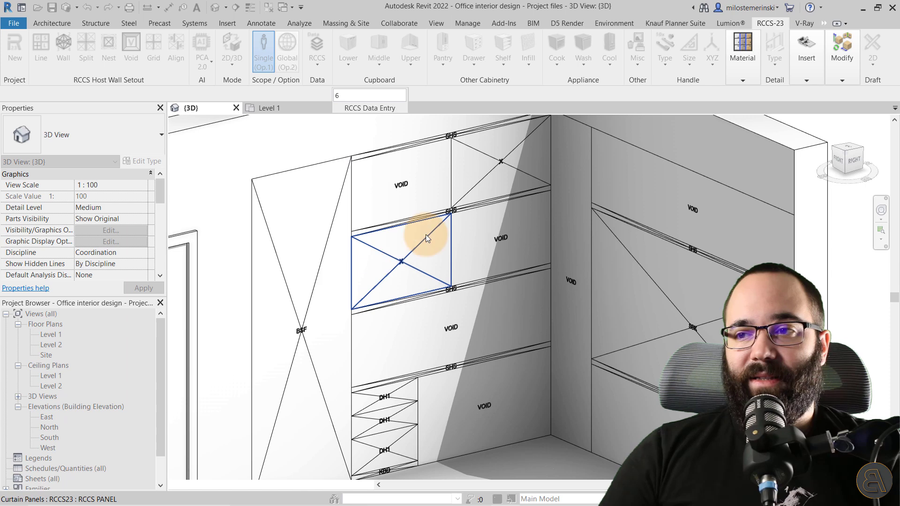
Step: Assign Middle cupboards of type Doors x 2 with a depth of 500 to the two remaining unassigned panels between the shelves
key("Escape")
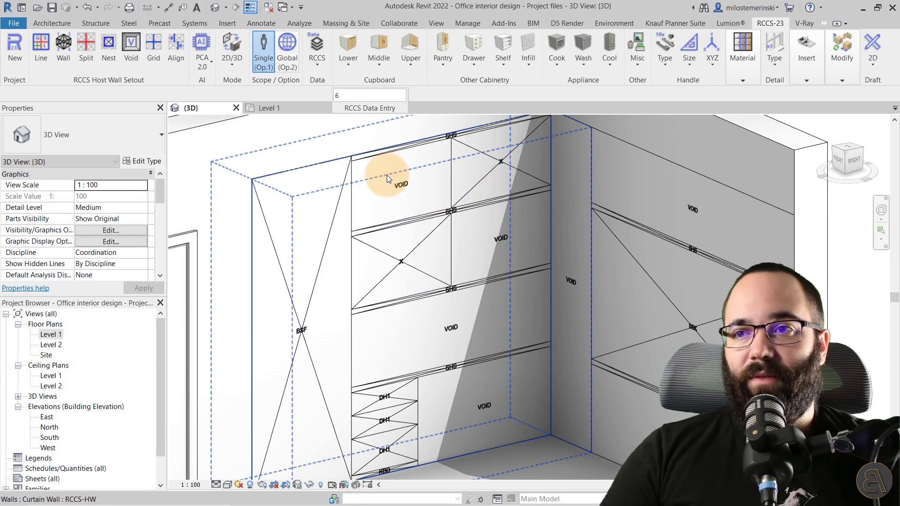
left_click(381, 68)
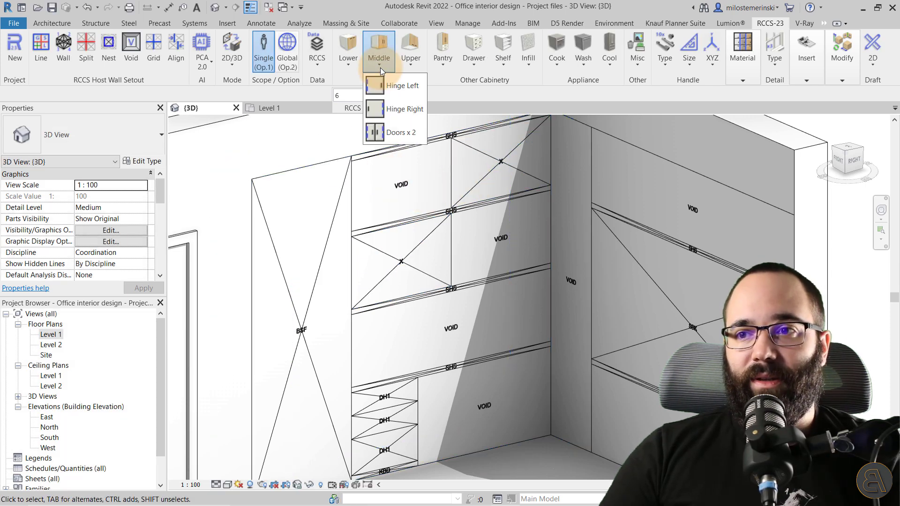
left_click(389, 137)
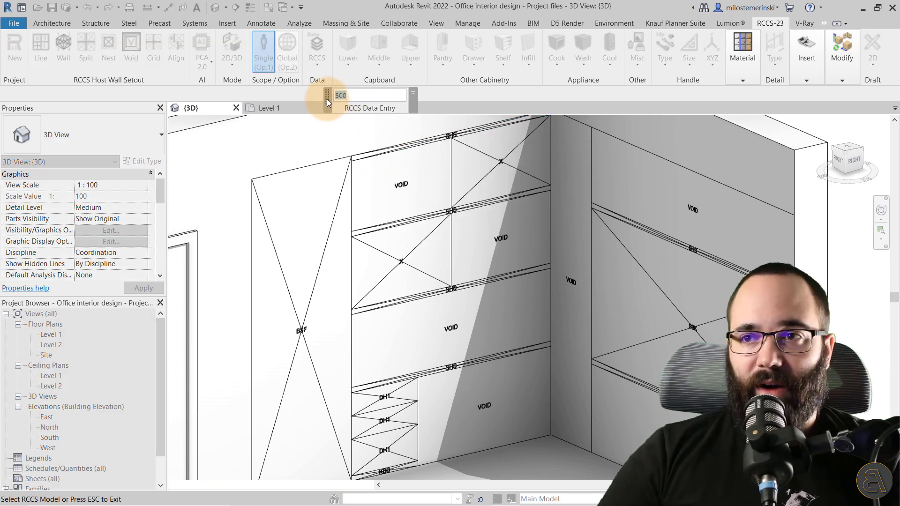
left_click(402, 258)
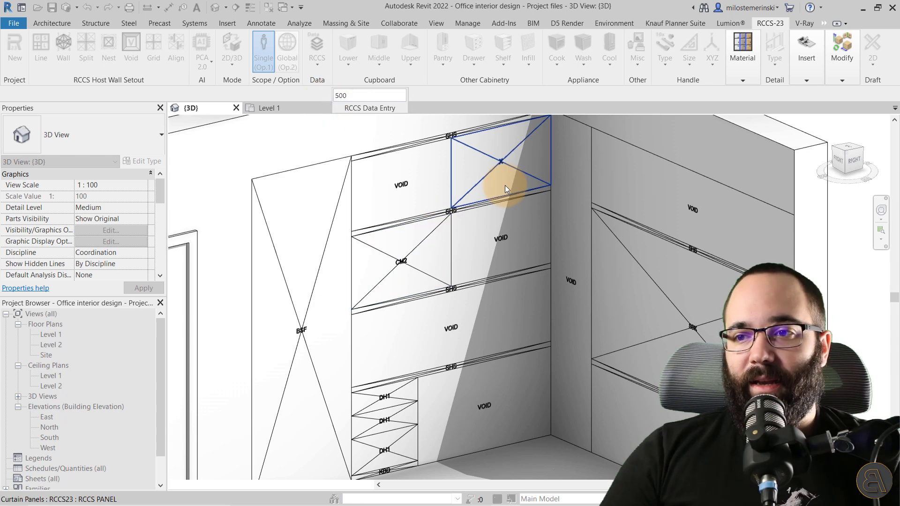
left_click(492, 162)
scroll(328, 193, "down", 3)
mouse_move(385, 218)
middle_mouse_down("shift")
mouse_move(362, 294)
mouse_move(415, 304)
mouse_move(464, 261)
mouse_move(398, 287)
mouse_move(422, 297)
mouse_move(382, 408)
mouse_move(373, 370)
mouse_move(390, 378)
mouse_move(407, 323)
middle_mouse_up("shift")
key("Escape")
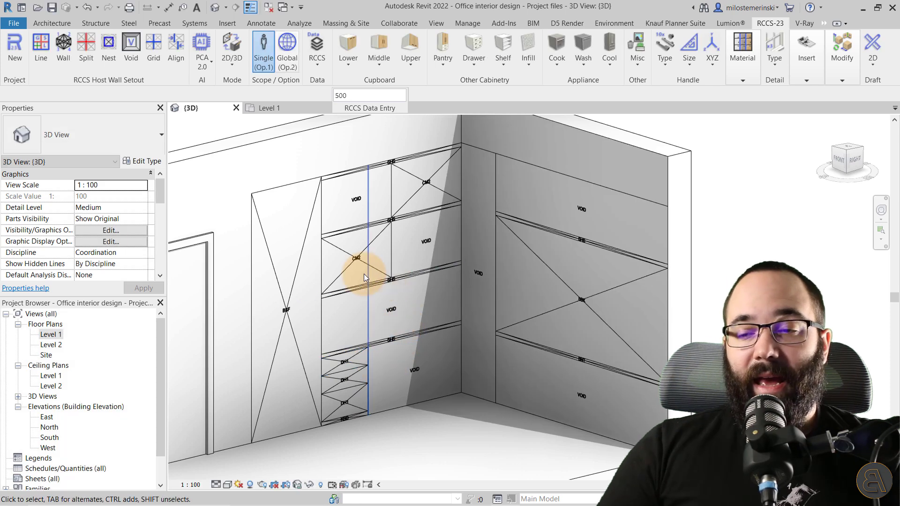
Step: Switch the RCCS cabinetry from its 2D panel layout to 3D Mode
middle_click_drag(353, 262, 332, 274)
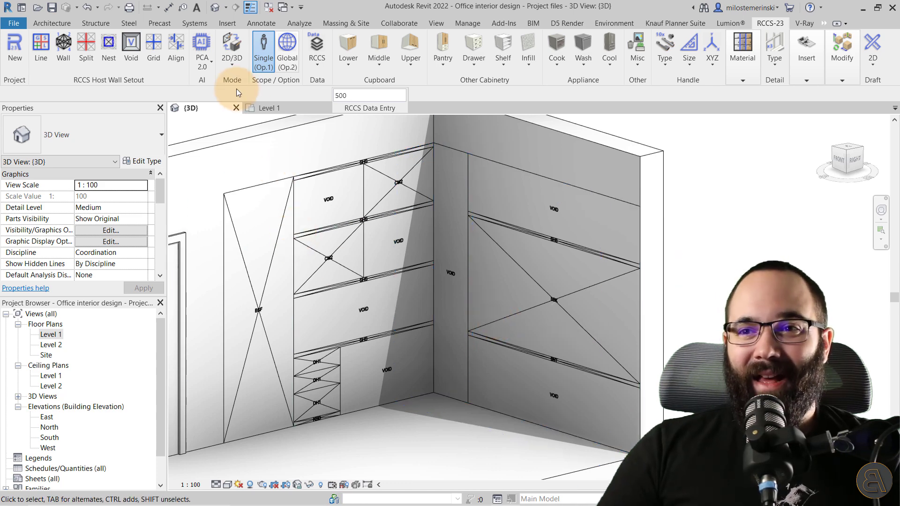
left_click(226, 69)
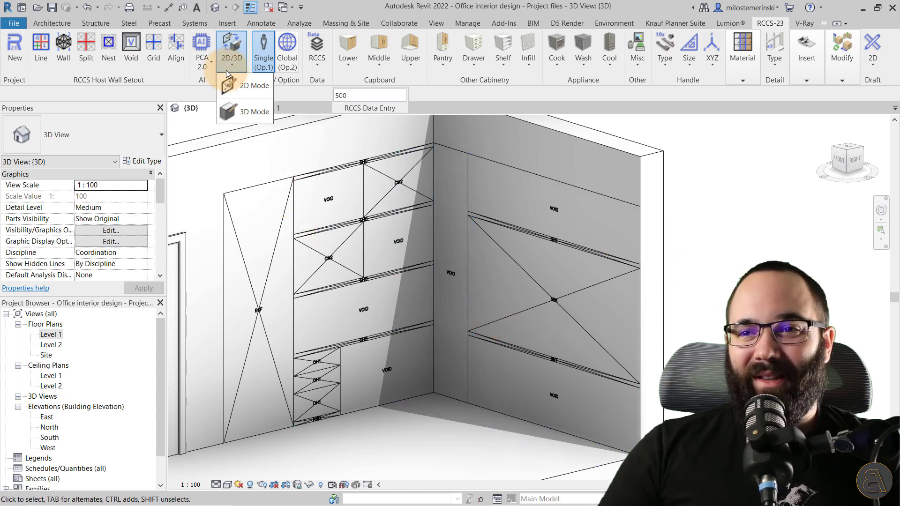
left_click(235, 117)
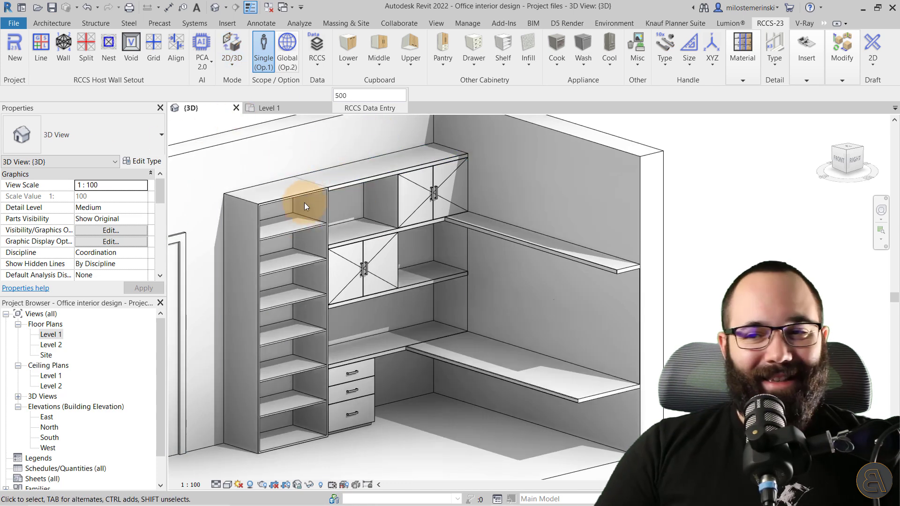
Step: Examine the 3D cabinetry up close, including the drawers, benchtops, cupboards and tall bookshelf
middle_click_drag(278, 171, 257, 173)
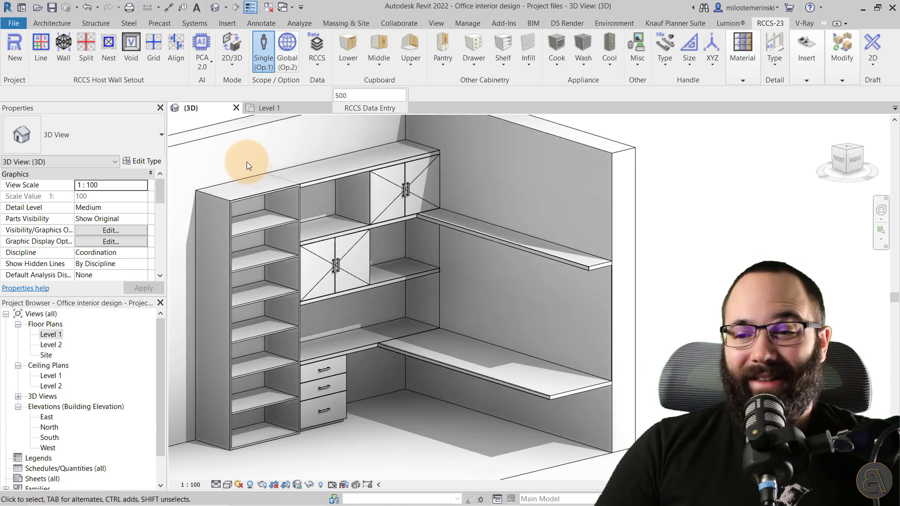
scroll(327, 439, "up", 3)
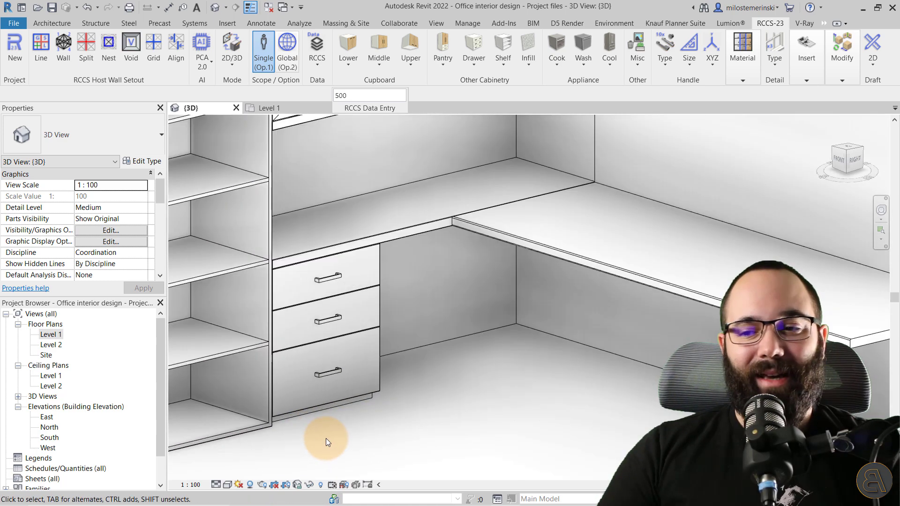
scroll(375, 426, "down", 5)
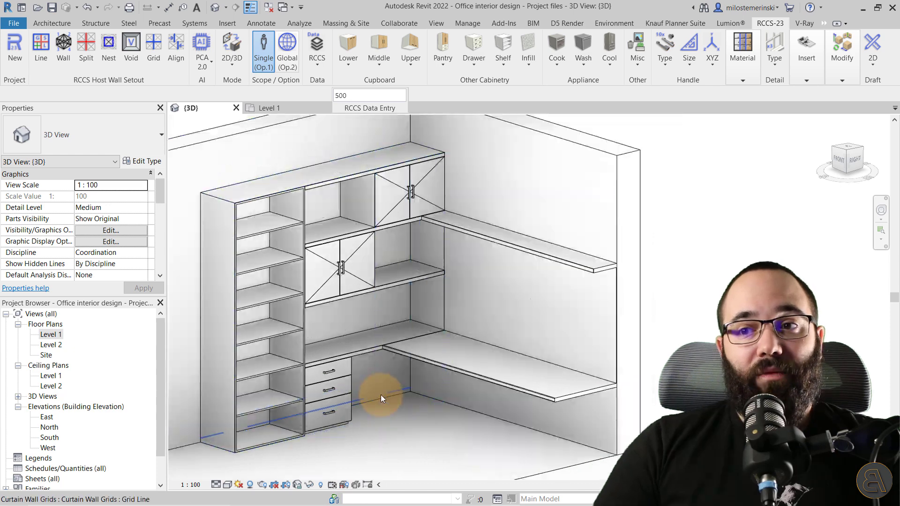
middle_click_drag(403, 412, 398, 410)
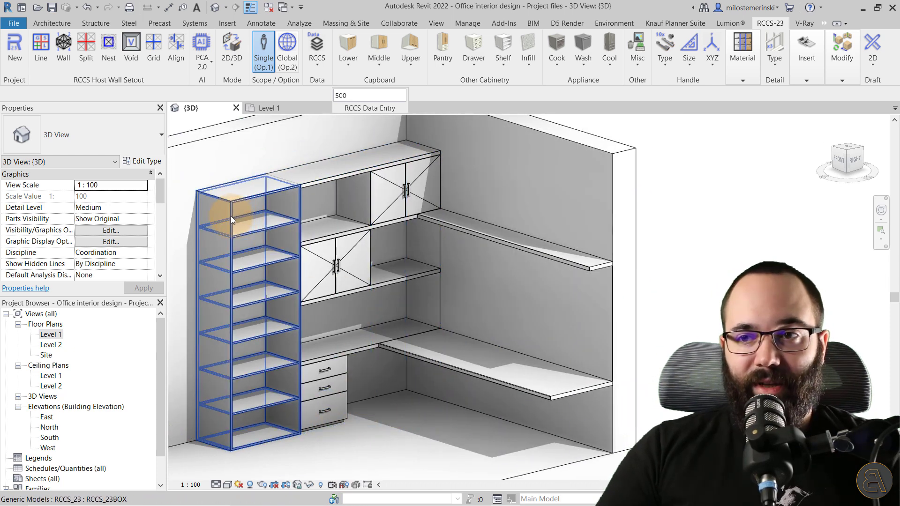
scroll(302, 200, "up", 5)
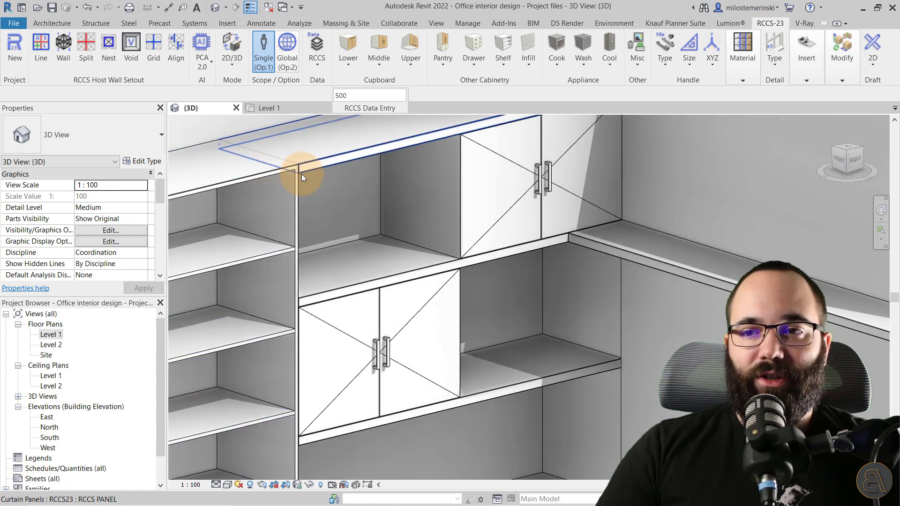
scroll(327, 199, "down", 5)
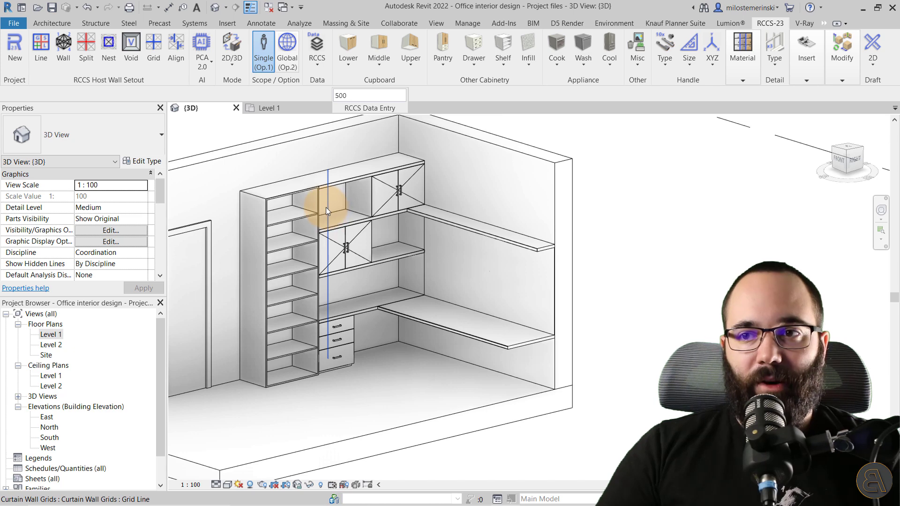
scroll(319, 209, "up", 3)
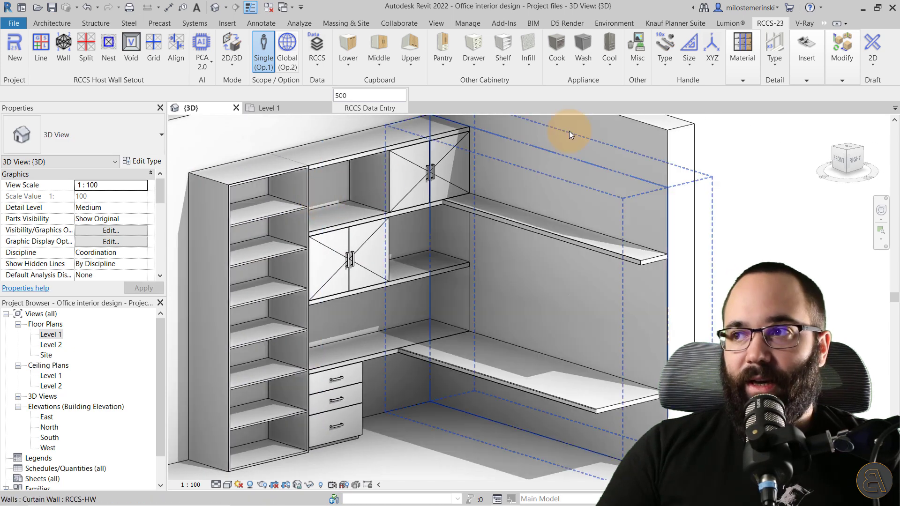
Step: Apply a Shelf Frame with a value of 40 to the tall bookshelf beside the cupboards
left_click(843, 79)
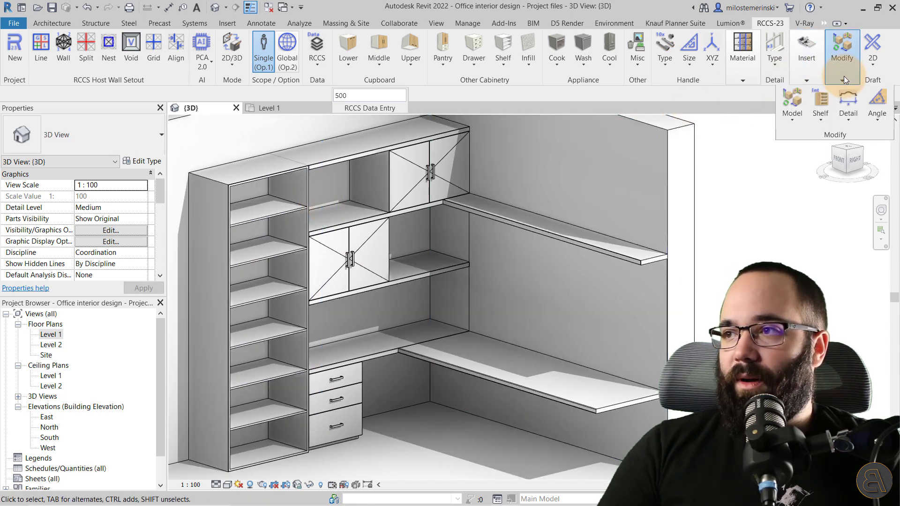
left_click(822, 118)
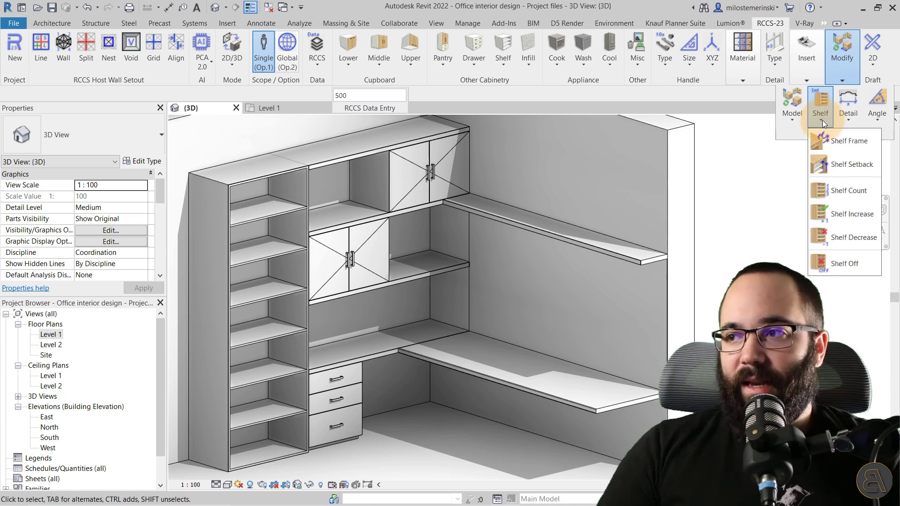
left_click(848, 141)
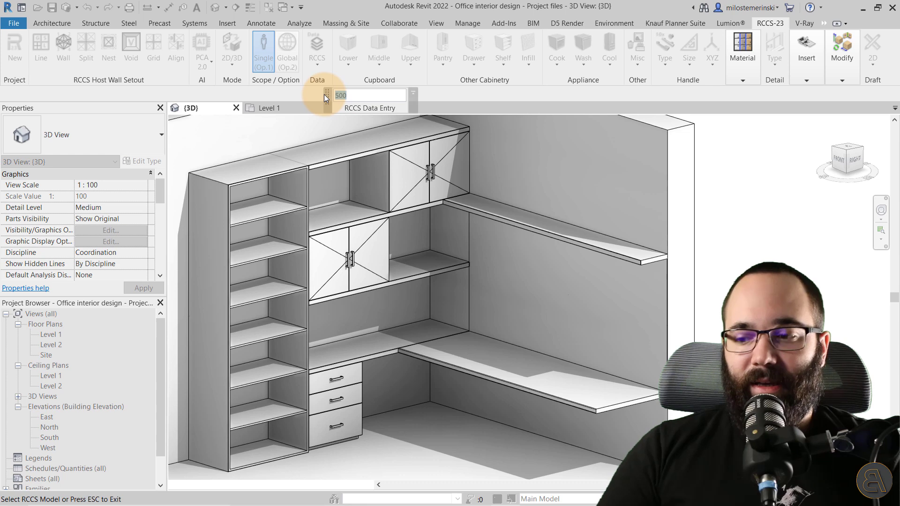
left_click(239, 186)
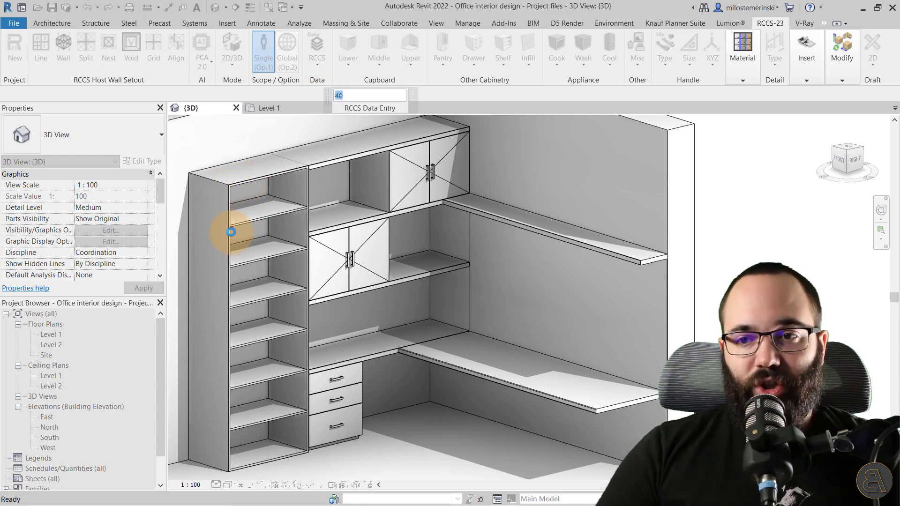
left_click(242, 277)
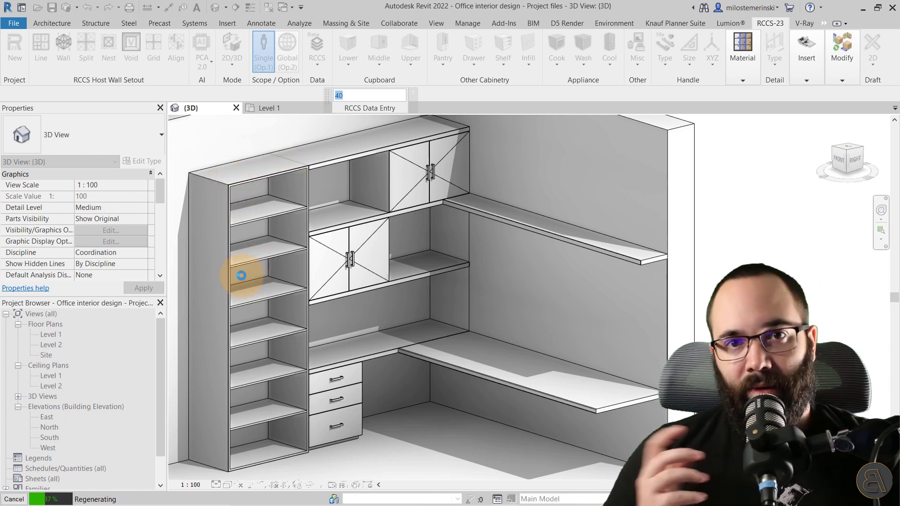
scroll(295, 162, "up", 3)
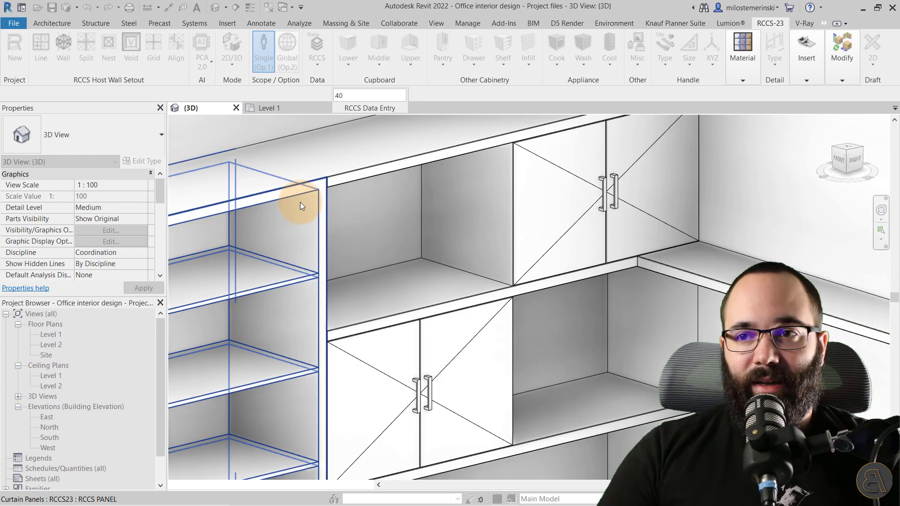
scroll(294, 166, "down", 3)
middle_click_drag(286, 198, 288, 195)
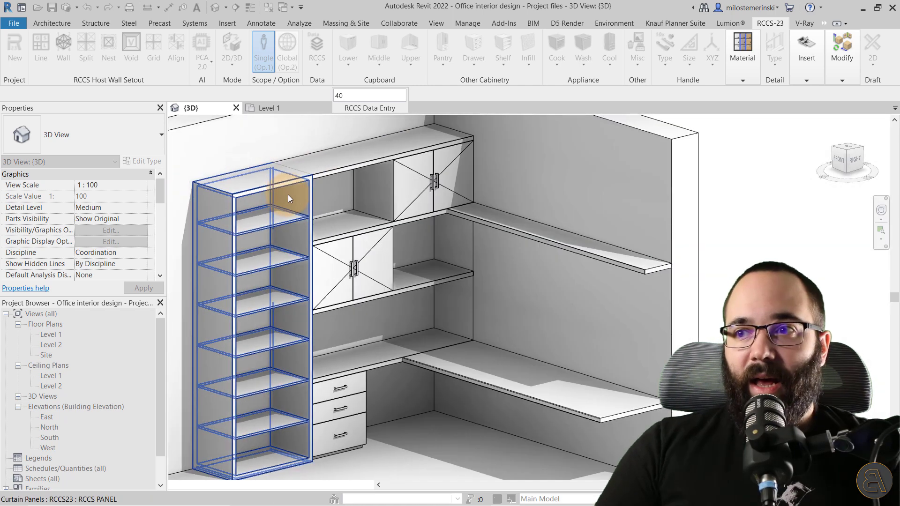
middle_click_drag(241, 256, 255, 227)
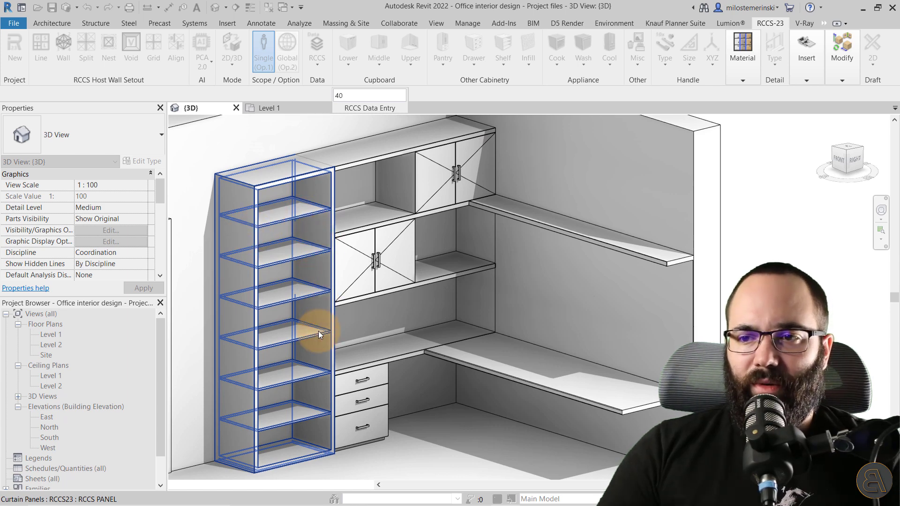
left_click(834, 80)
key("Escape")
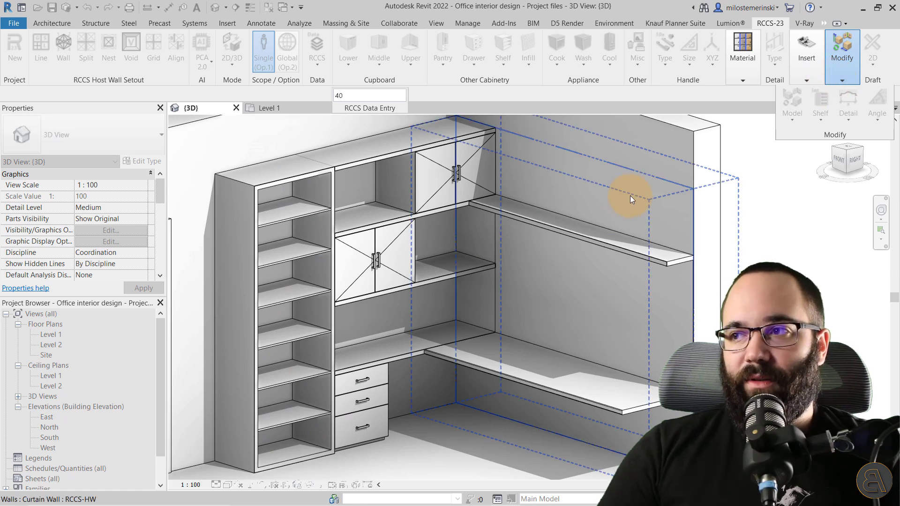
Step: Set the Shelf Count of the tall bookshelf to 4
left_click(829, 82)
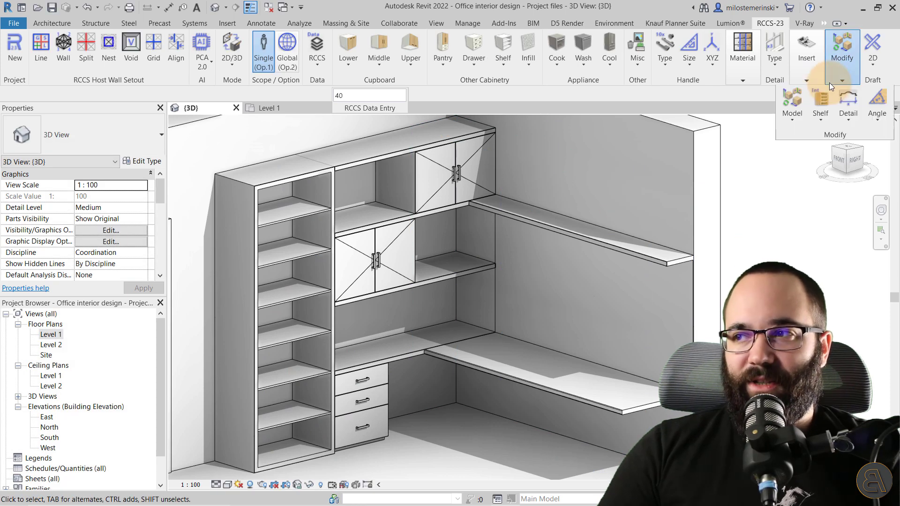
left_click(821, 116)
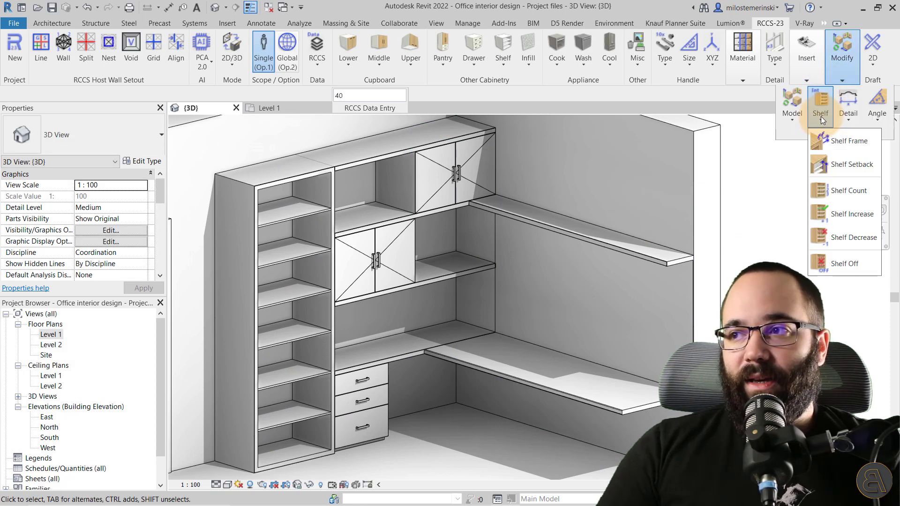
left_click(849, 193)
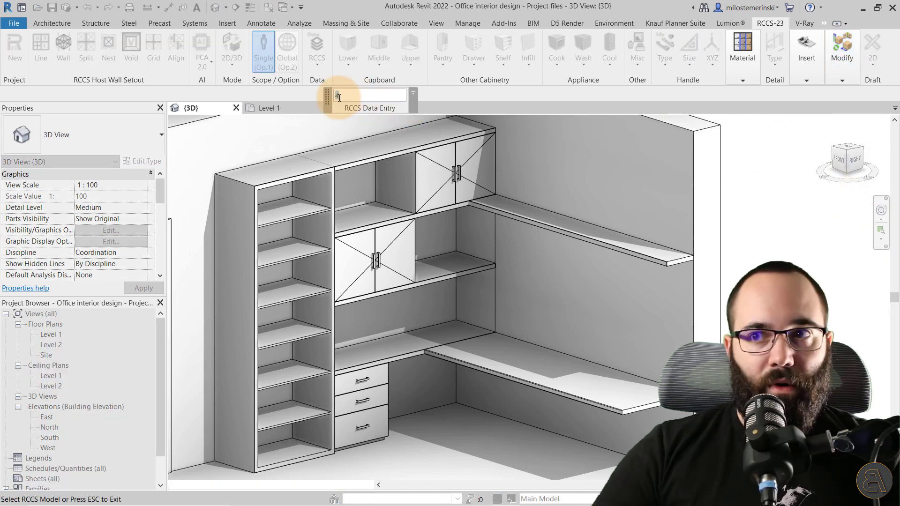
left_click(295, 197)
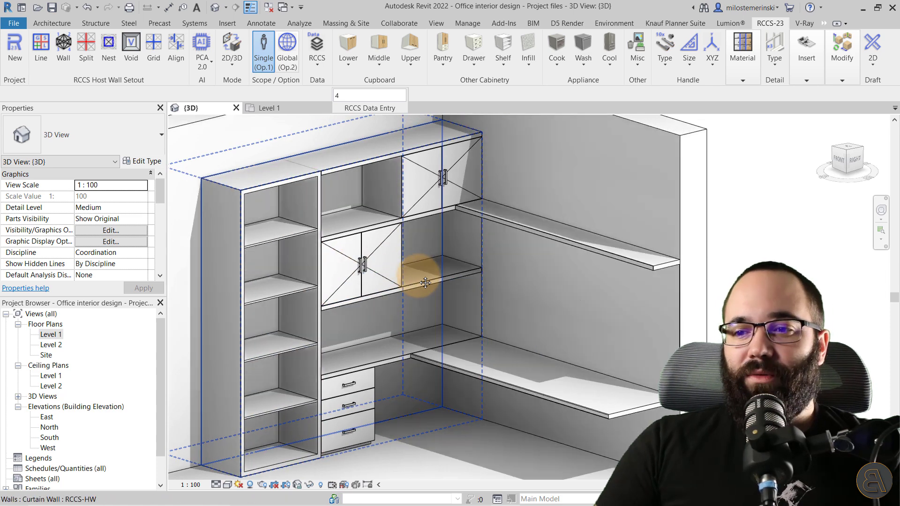
middle_click_drag(407, 305, 389, 311)
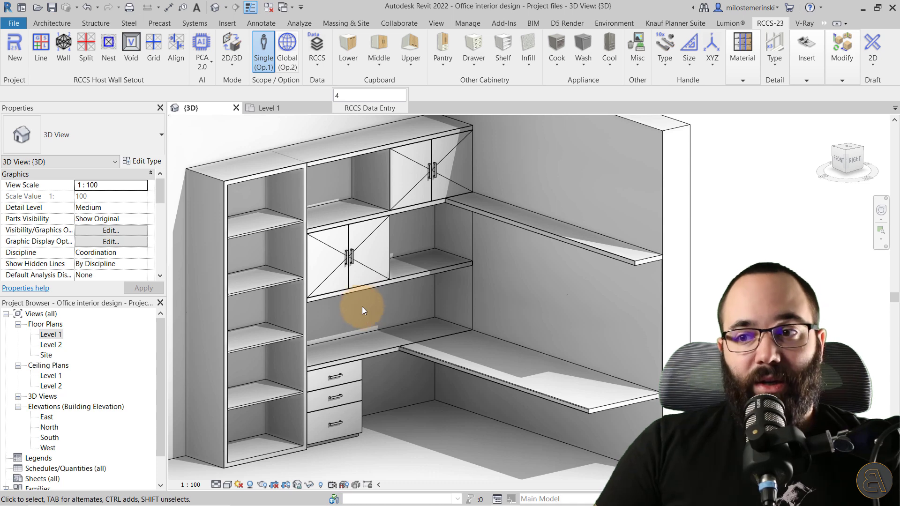
middle_click_drag(357, 305, 356, 292)
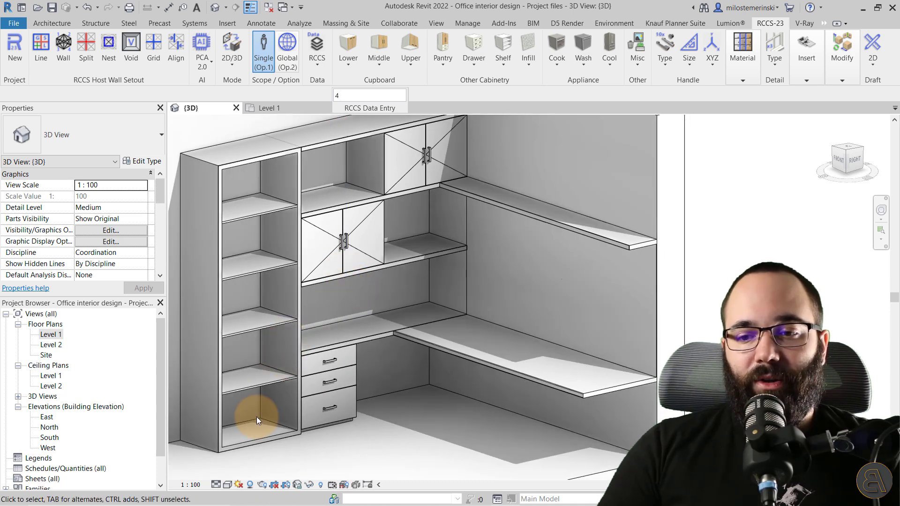
Step: Set the 3D view's visual style to Realistic
left_click(227, 485)
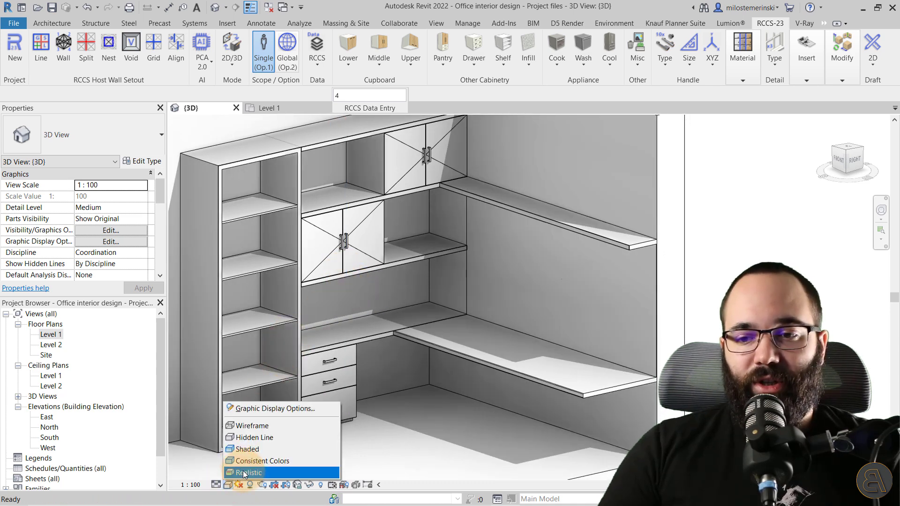
left_click(243, 471)
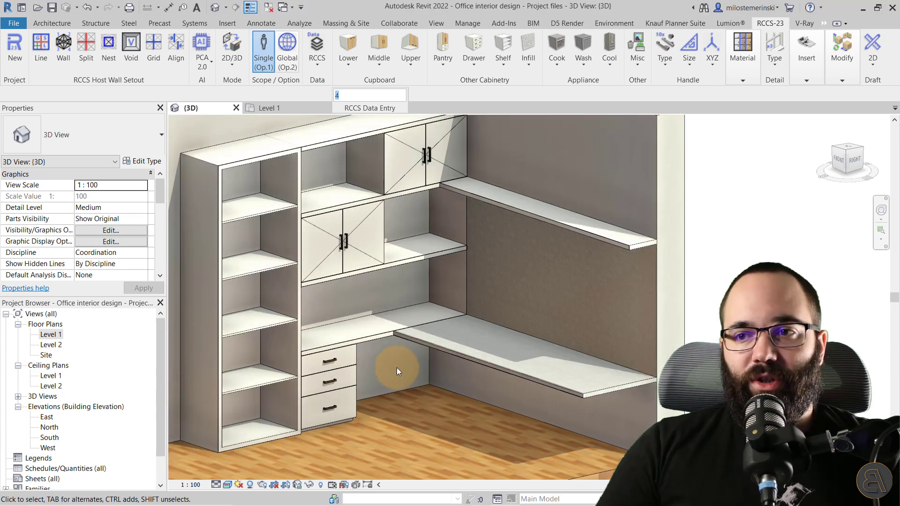
mouse_move(404, 372)
middle_mouse_down("shift")
mouse_move(394, 371)
mouse_move(419, 372)
middle_mouse_up("shift")
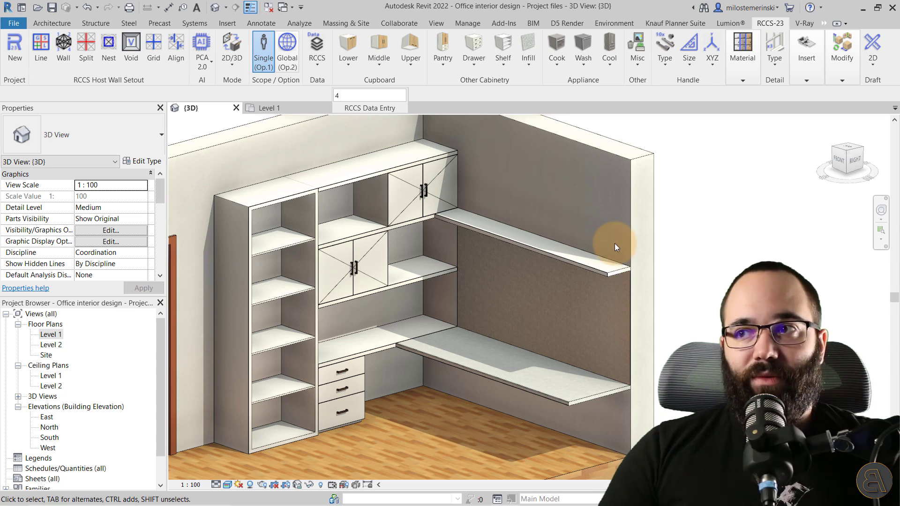
left_click(742, 80)
left_click(740, 120)
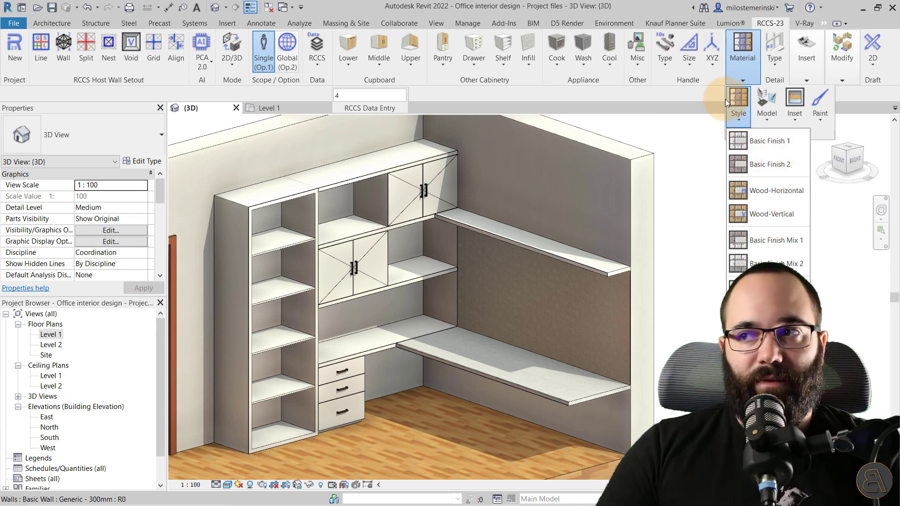
left_click(708, 98)
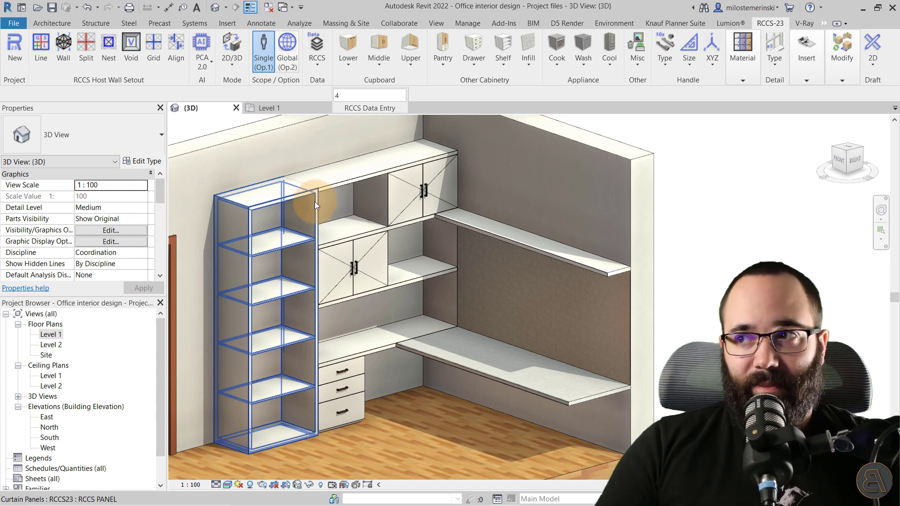
left_click(743, 80)
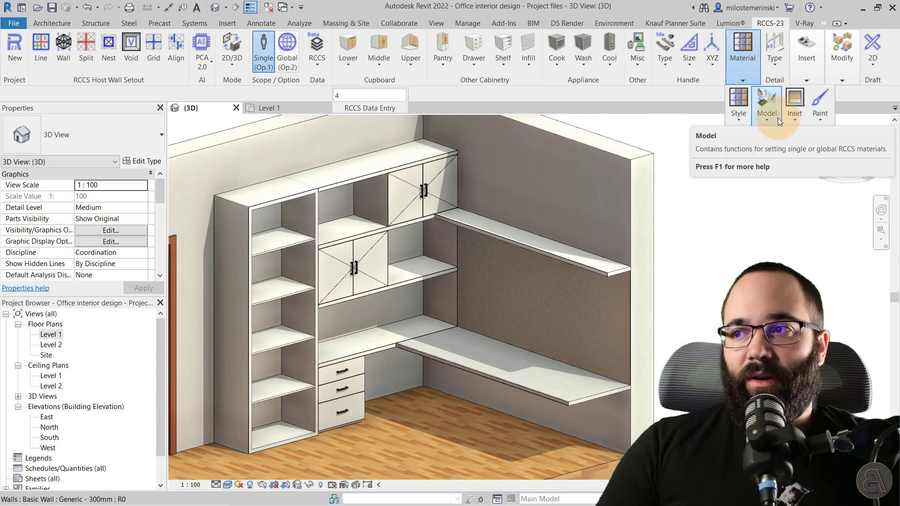
left_click(820, 122)
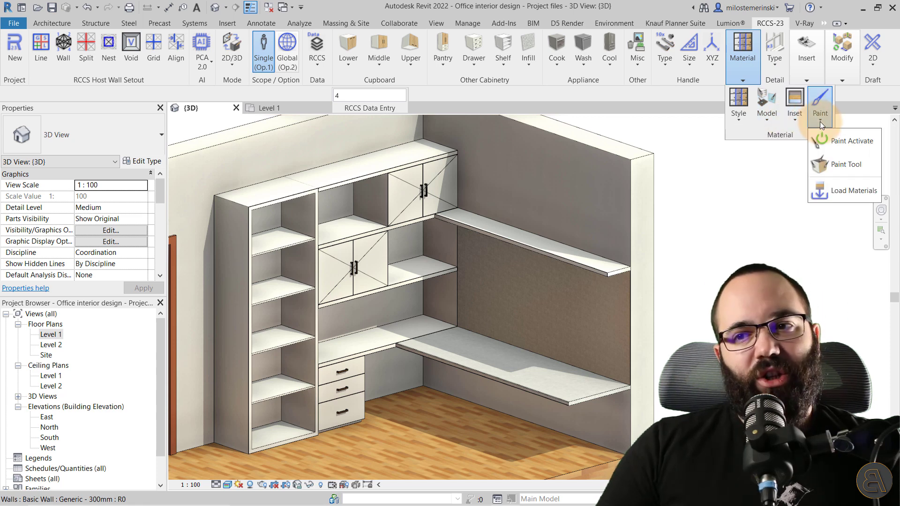
left_click(422, 191)
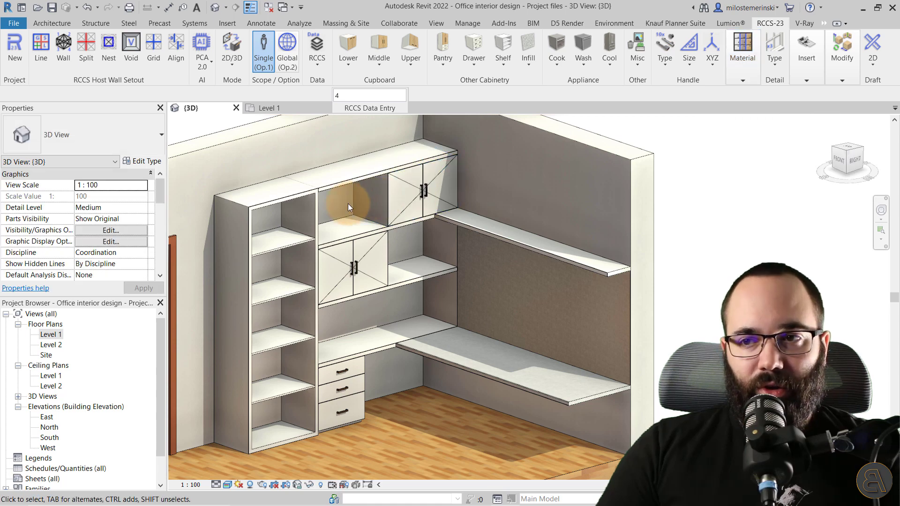
Step: Assign the Birch material to RCCS FRONT on the cabinetry's top panel, the two shelves below it and the benchtop above the drawers
left_click(338, 186)
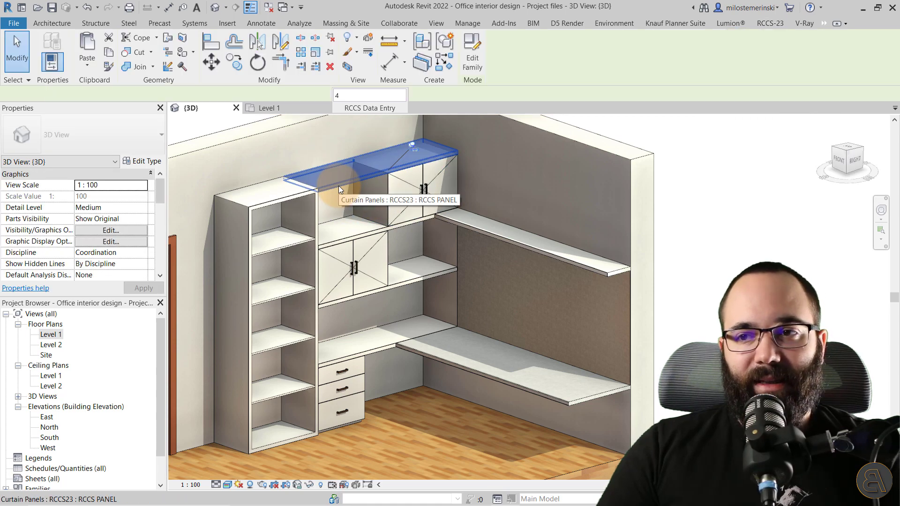
left_click(355, 237, "ctrl")
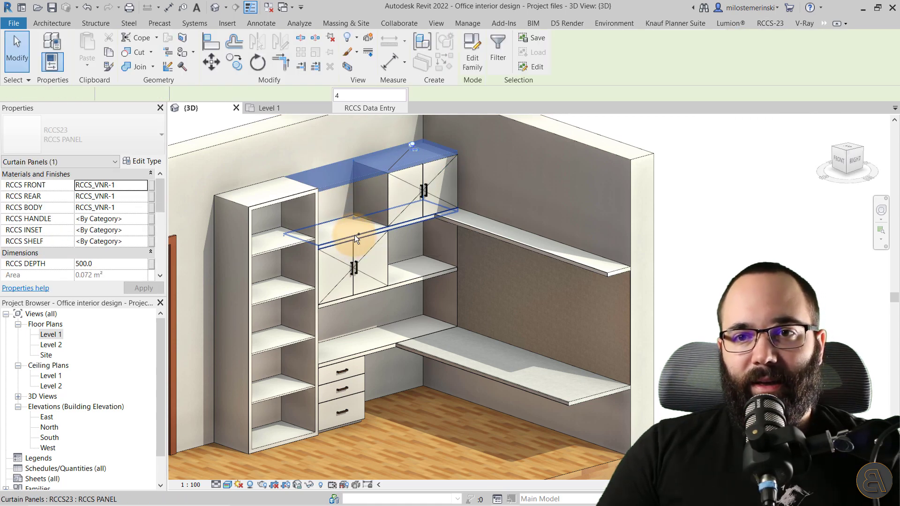
left_click(410, 282, "ctrl")
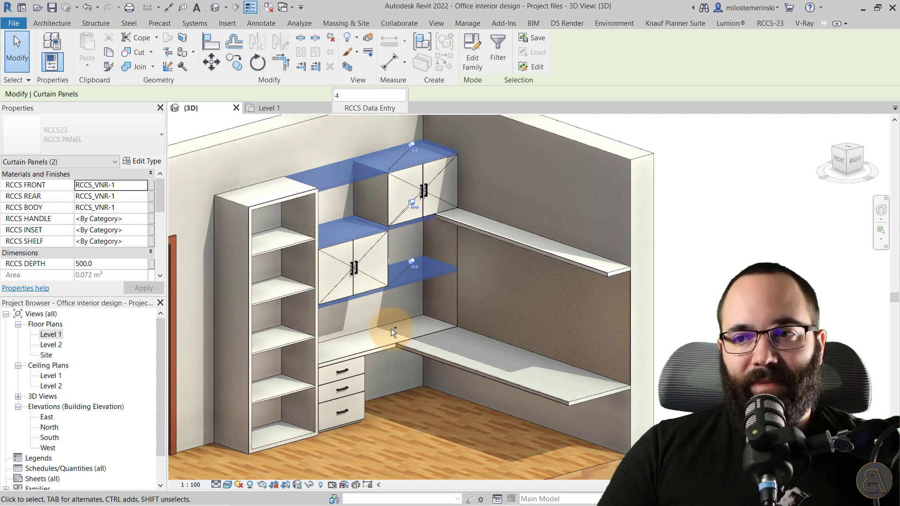
left_click(381, 346, "ctrl")
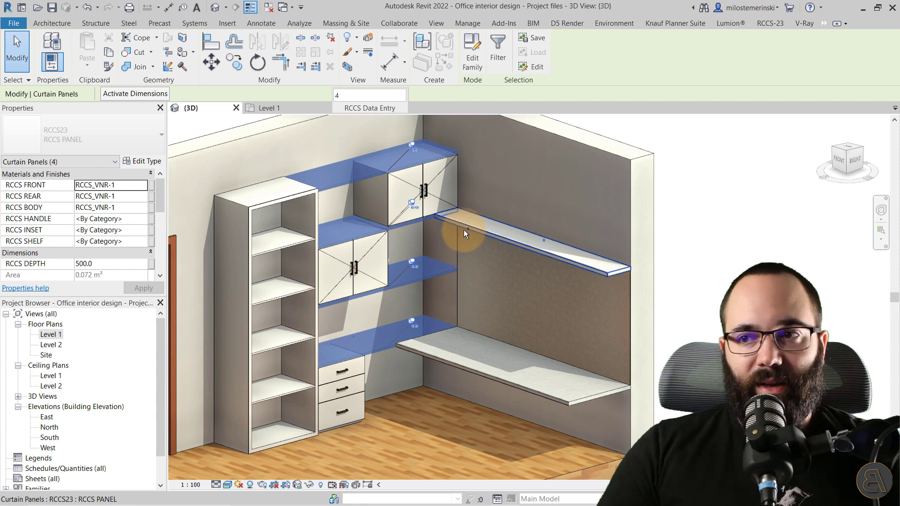
left_click(140, 184)
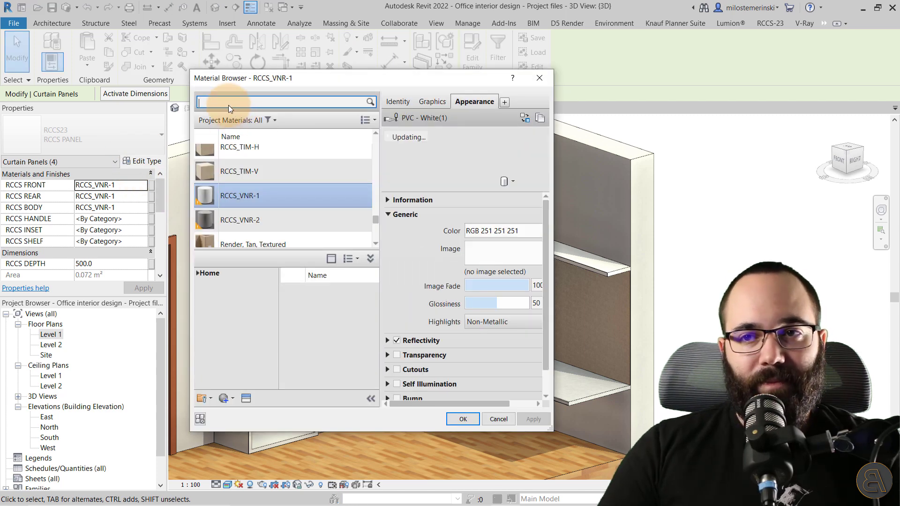
type("bri")
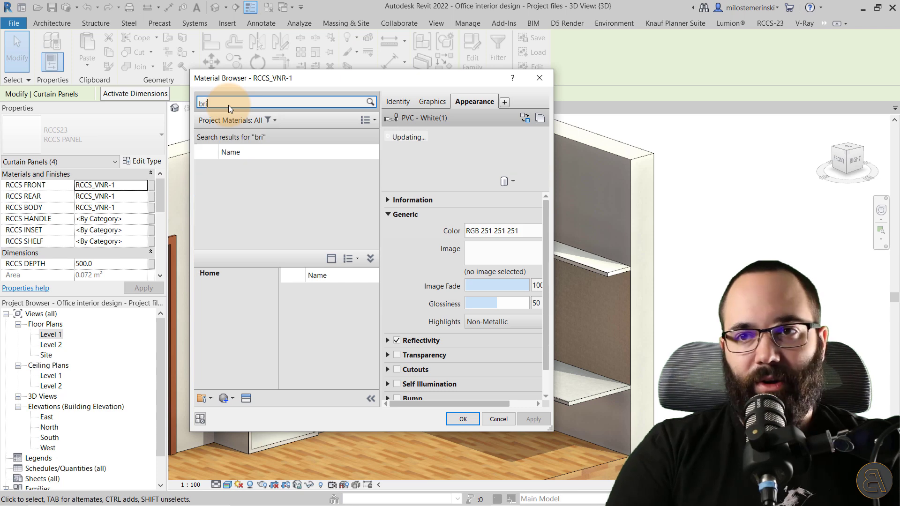
key("BackSpace")
key("BackSpace")
type("ir")
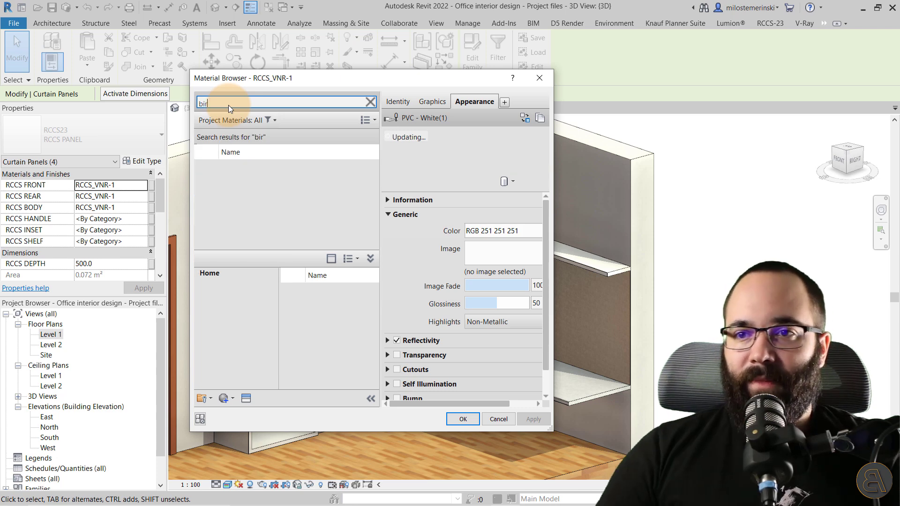
left_click(242, 172)
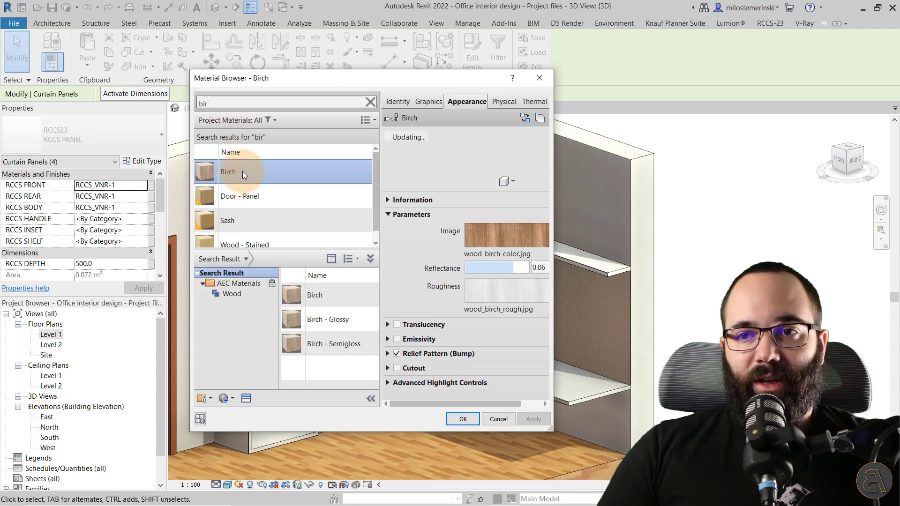
left_click(463, 419)
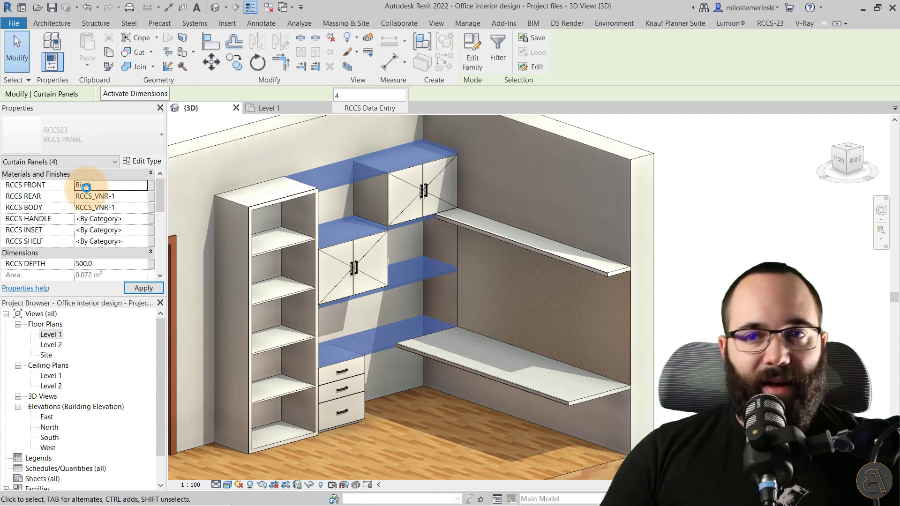
Step: Set RCCS REAR and RCCS BODY of the four selected horizontal panels to Birch and apply the change
left_click(86, 187)
key("ctrl+c")
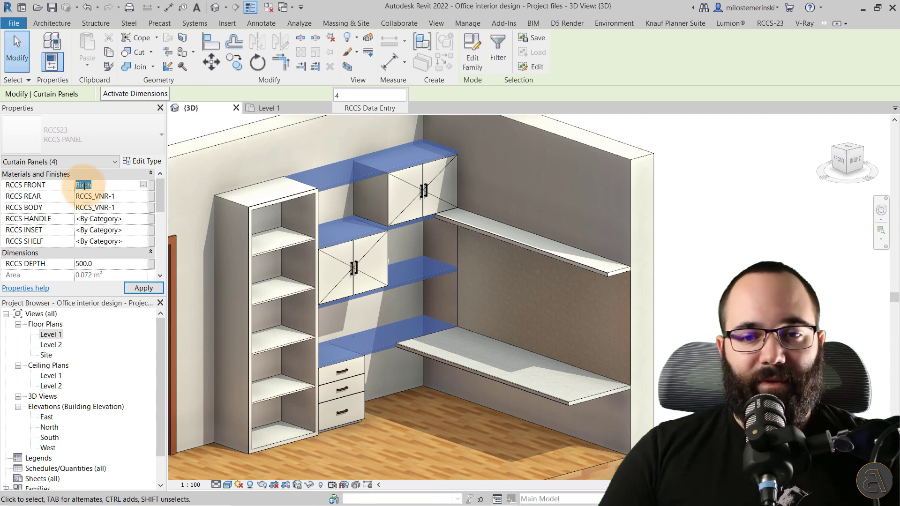
left_click(126, 197)
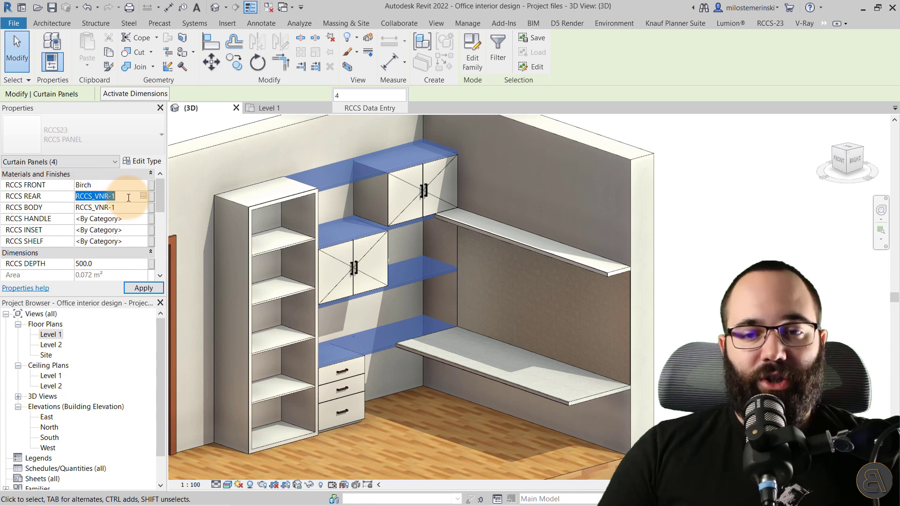
key("ctrl+v")
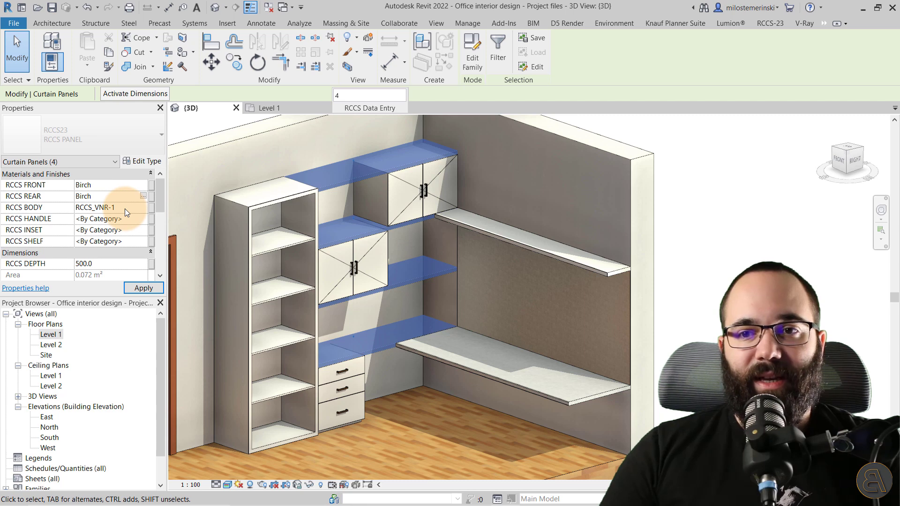
left_click(125, 209)
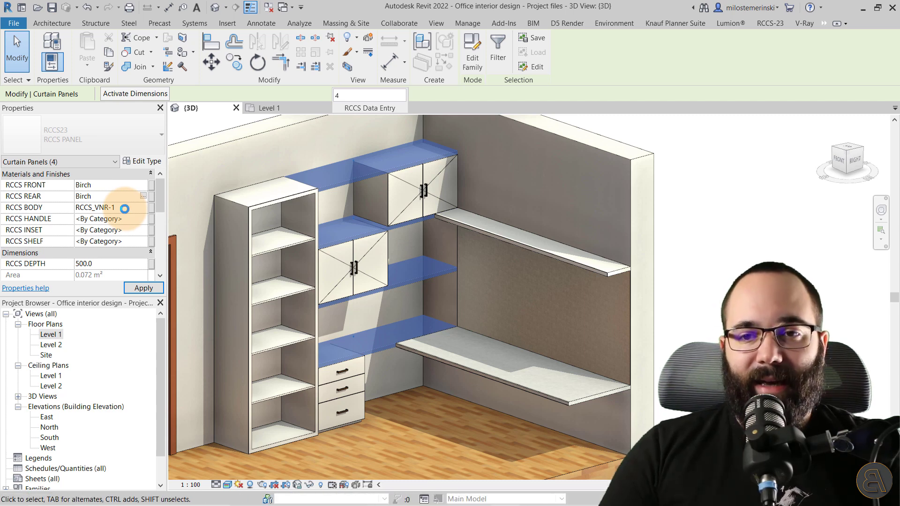
left_click(133, 289)
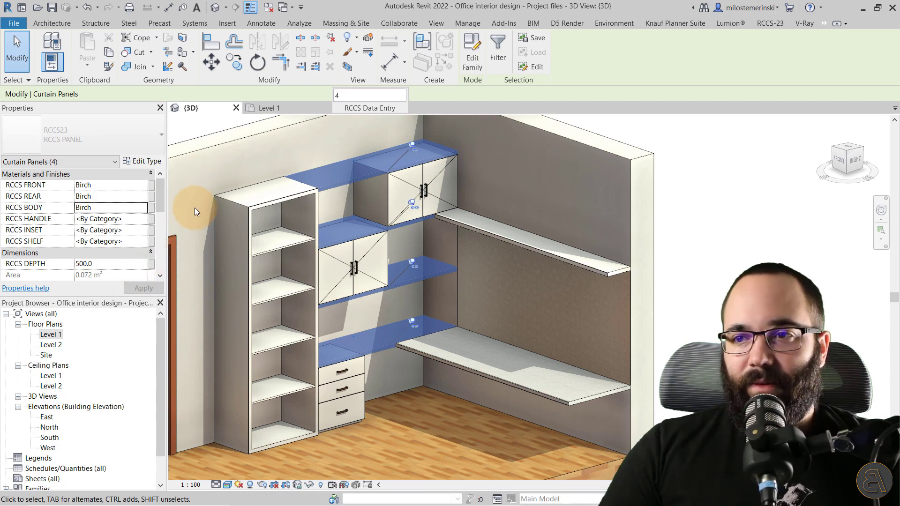
scroll(198, 216, "up", 3)
key("Escape")
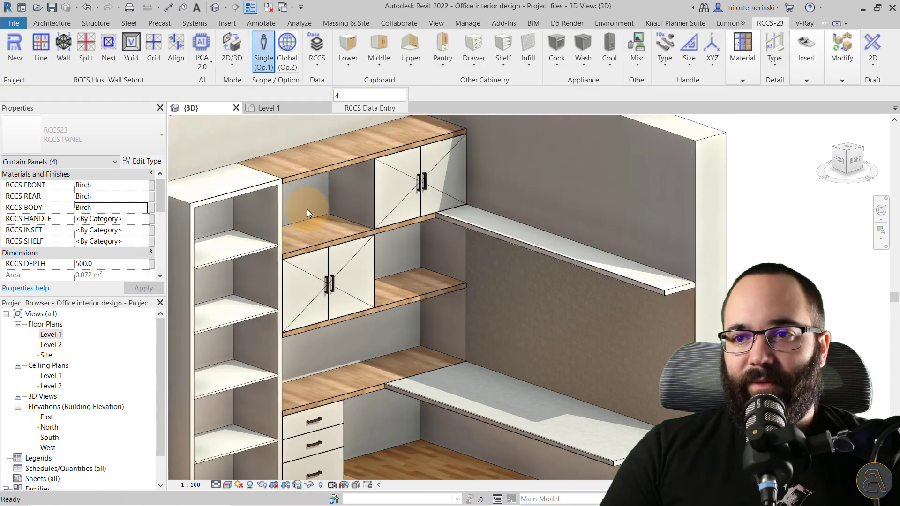
scroll(304, 209, "down", 3)
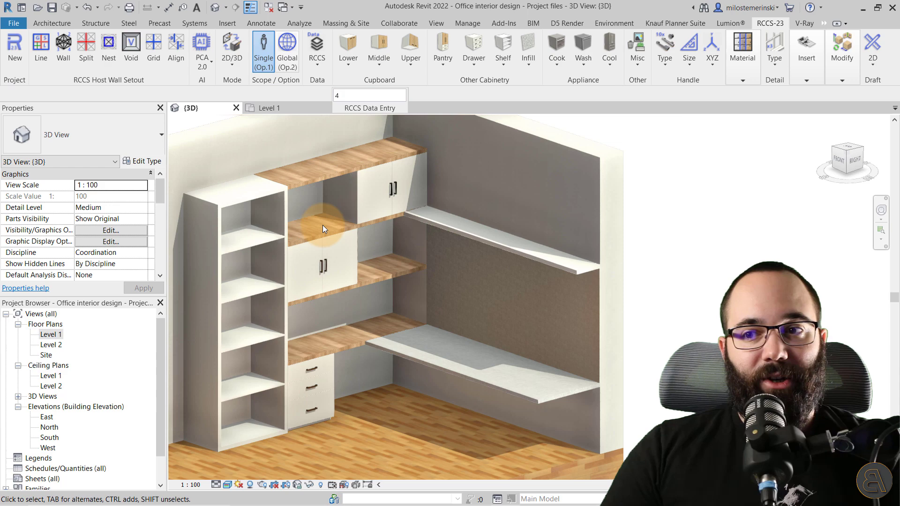
Step: Set RCCS FRONT and RCCS BODY of the long desk benchtop to Birch and apply the change
left_click(389, 348)
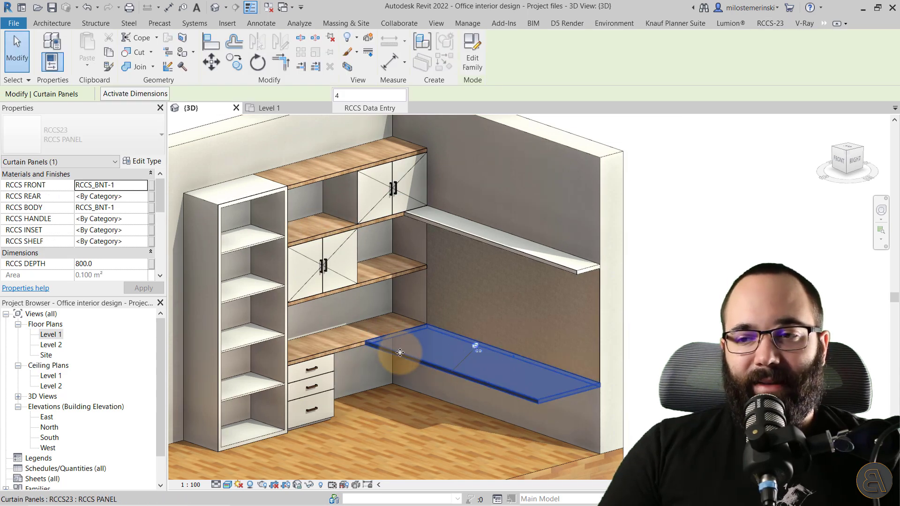
left_click(130, 185)
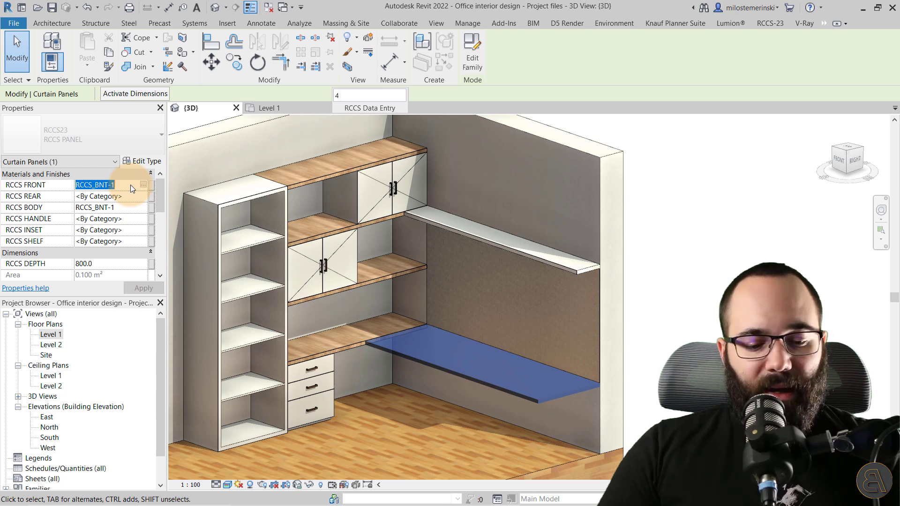
type("Birch")
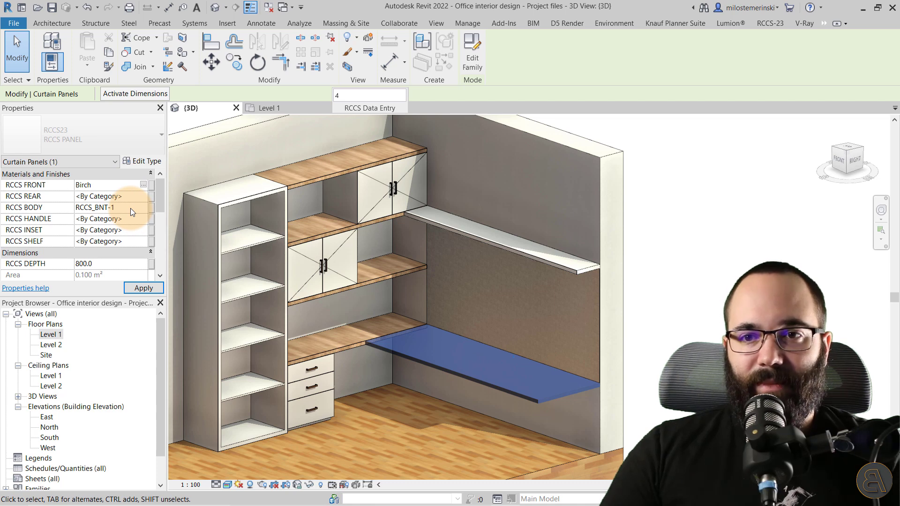
key("Return")
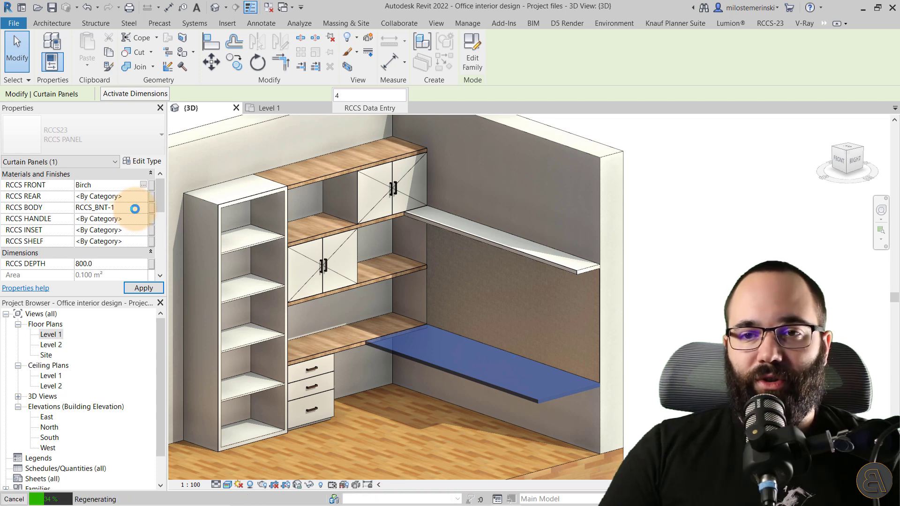
left_click(135, 207)
type("Birch")
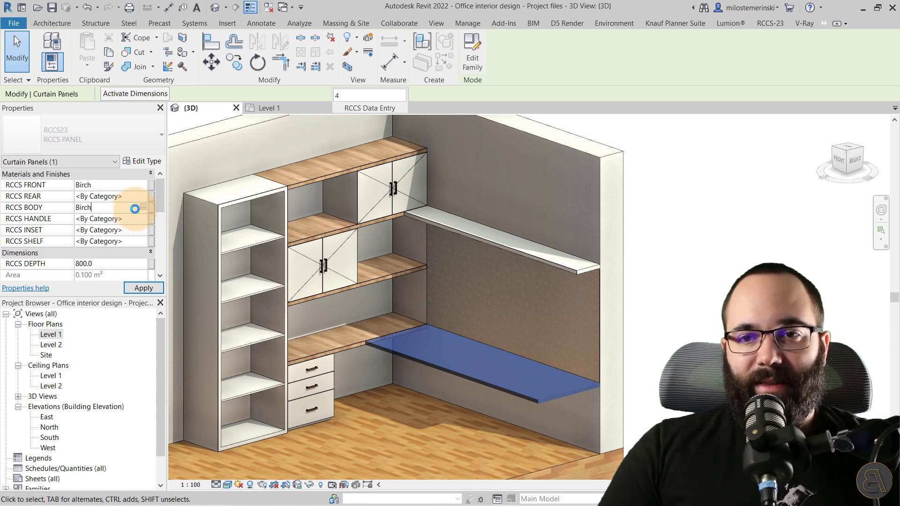
left_click(142, 288)
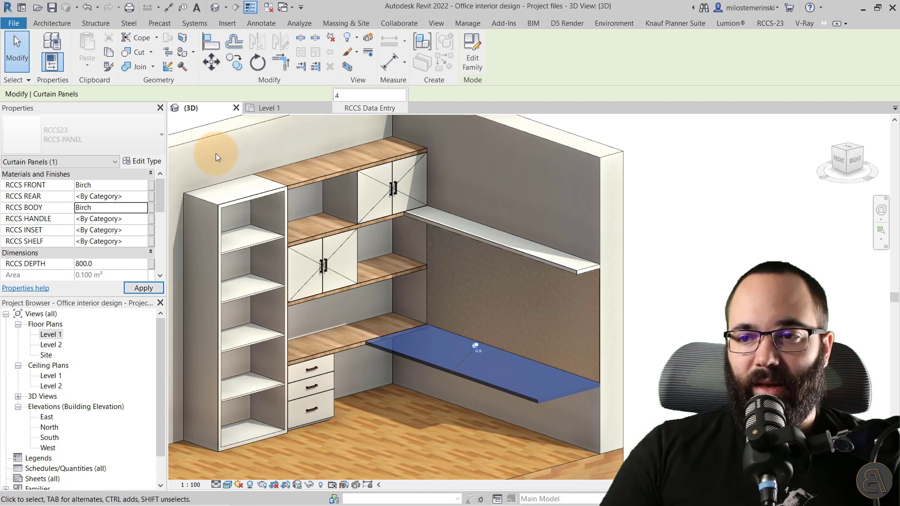
left_click(215, 153)
scroll(418, 342, "up", 3)
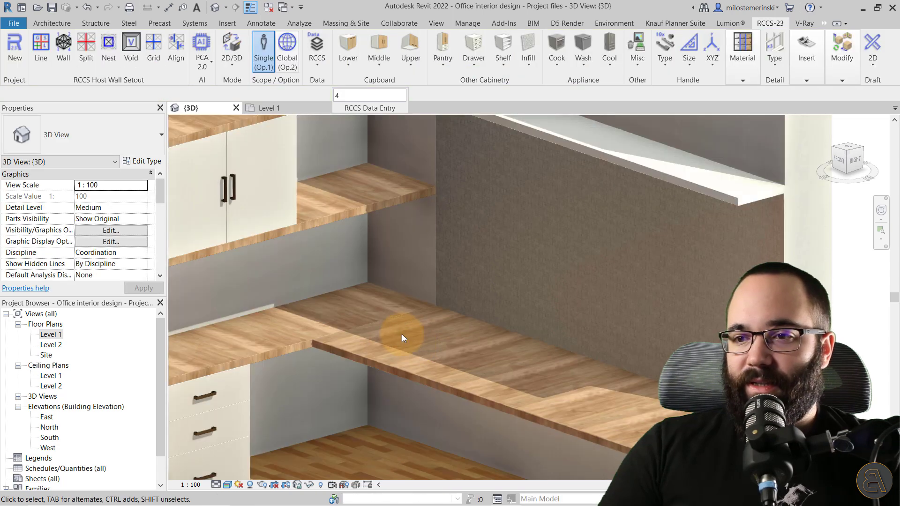
scroll(410, 335, "down", 5)
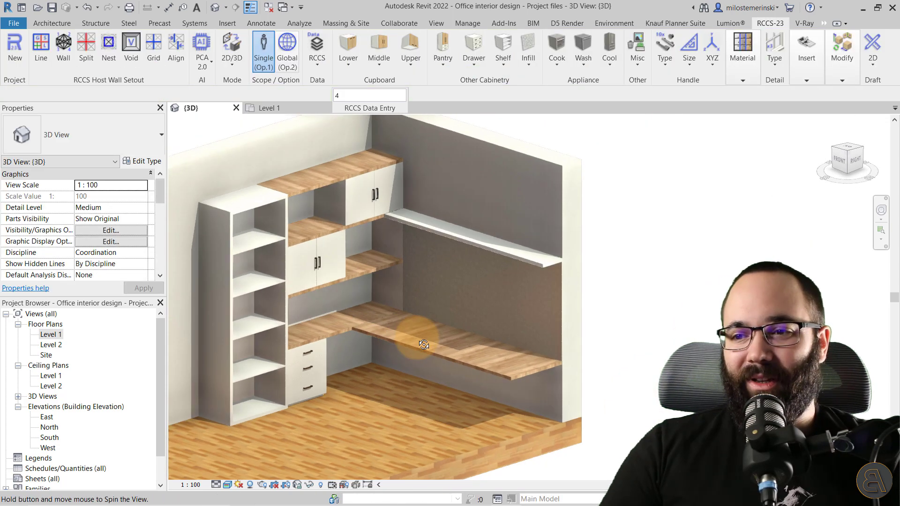
Step: Assign the Cork Tiles material to RCCS FRONT on the wall panel between the desk and the floating shelf
scroll(391, 322, "up", 3)
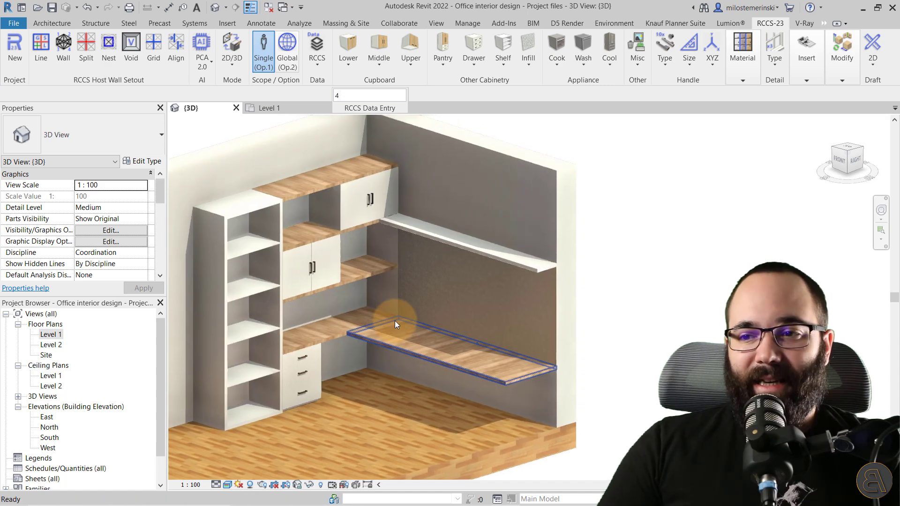
left_click(402, 302)
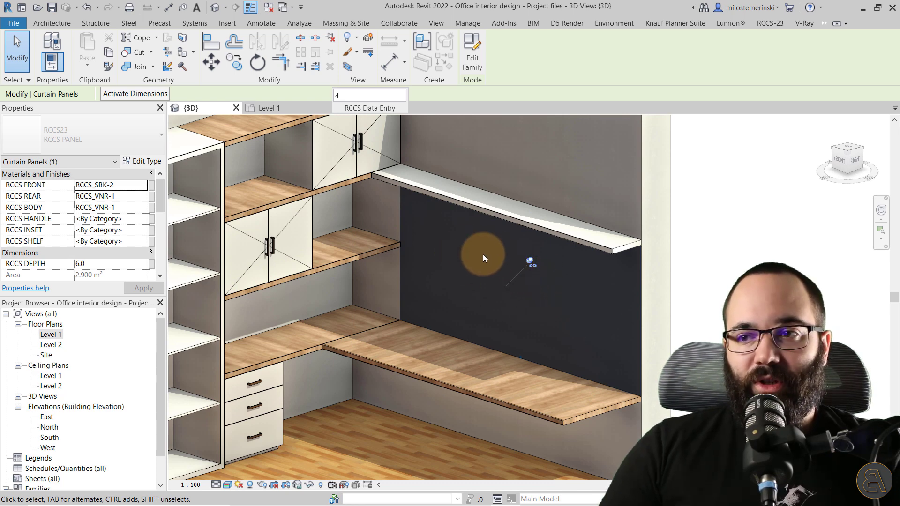
left_click(145, 183)
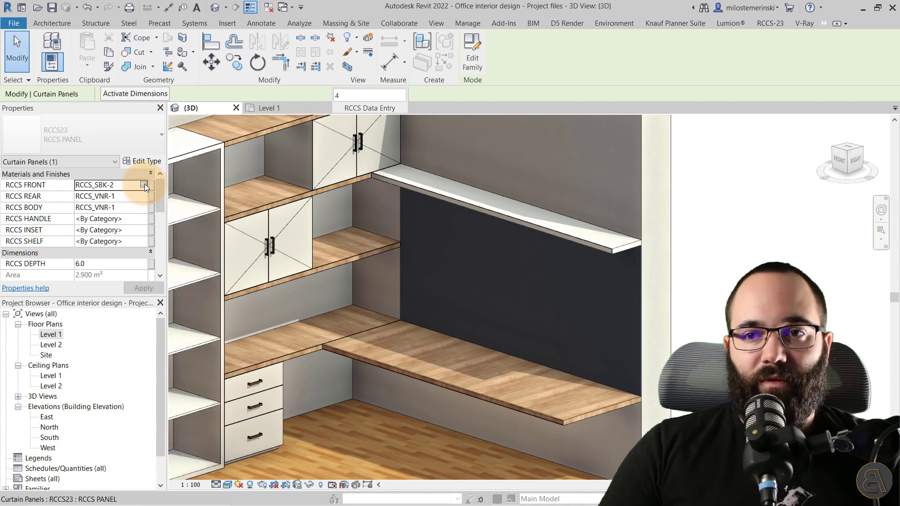
left_click(144, 185)
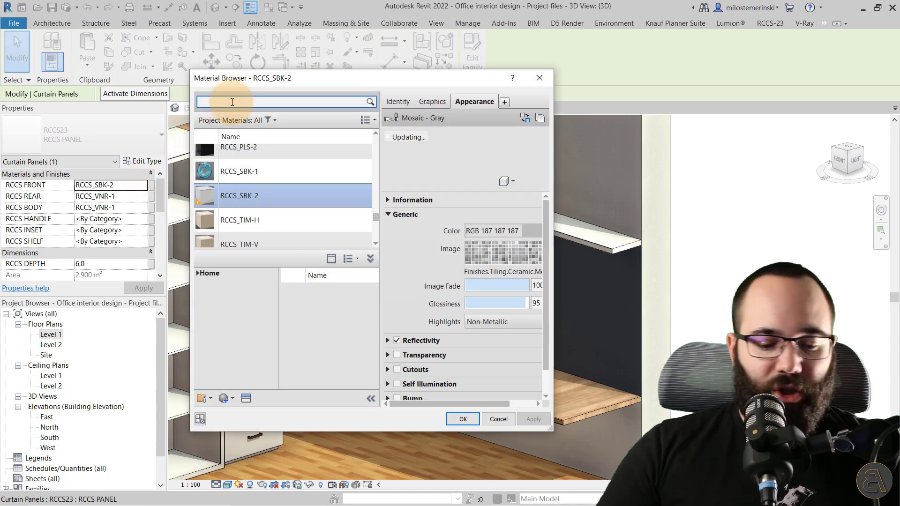
type("c")
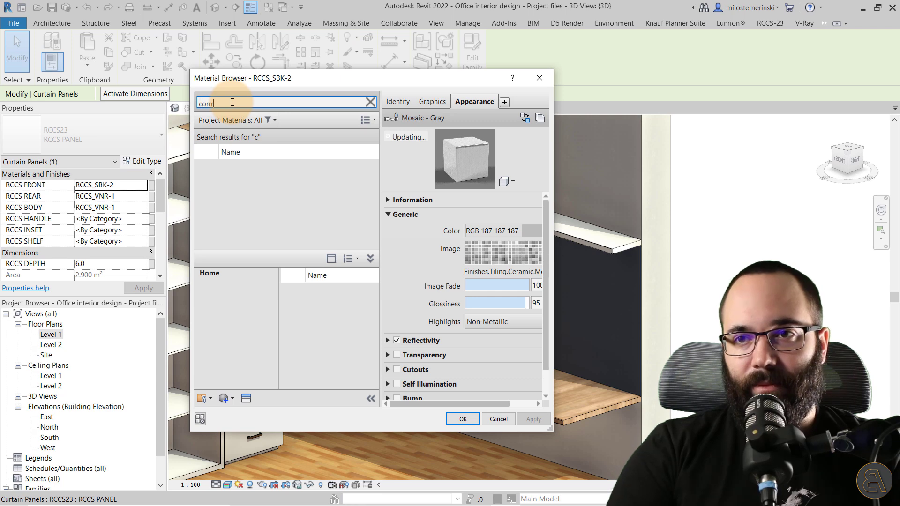
type("ork")
double_click(252, 170)
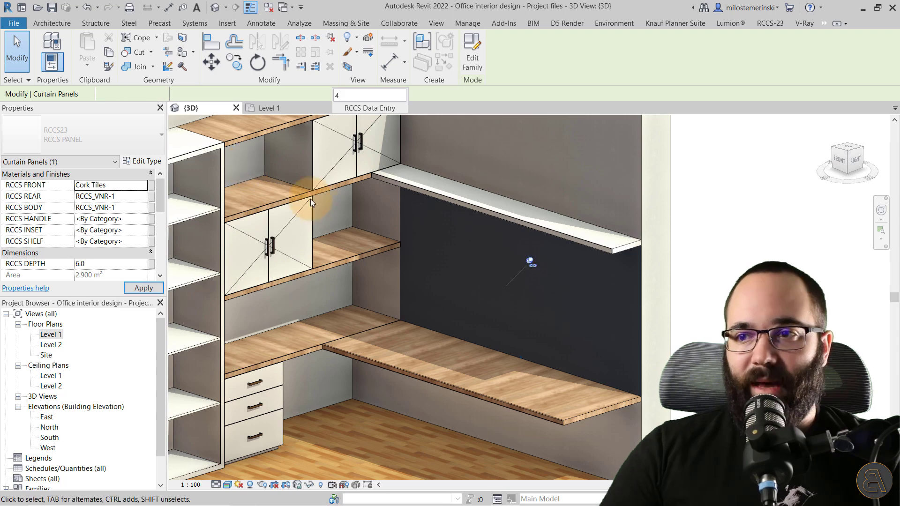
key("Escape")
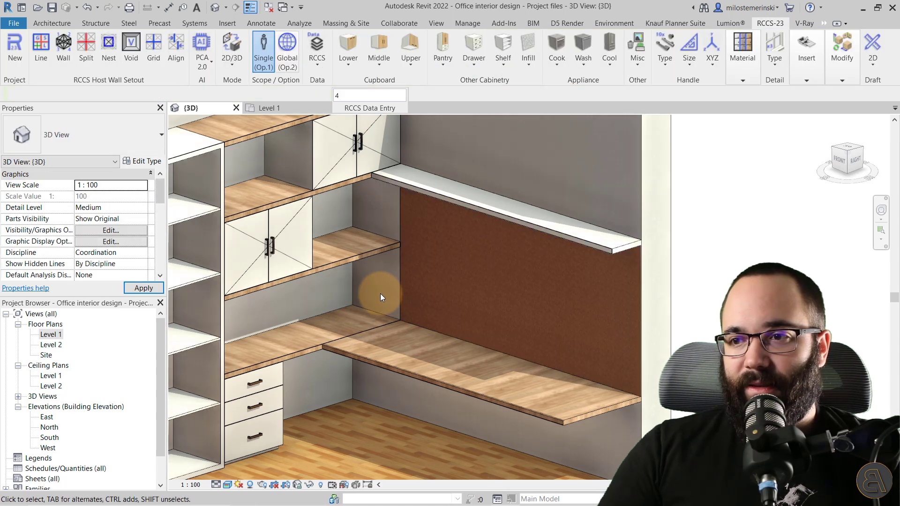
scroll(516, 294, "down", 4)
middle_click_drag(517, 294, 372, 311, "shift")
scroll(381, 302, "up", 4)
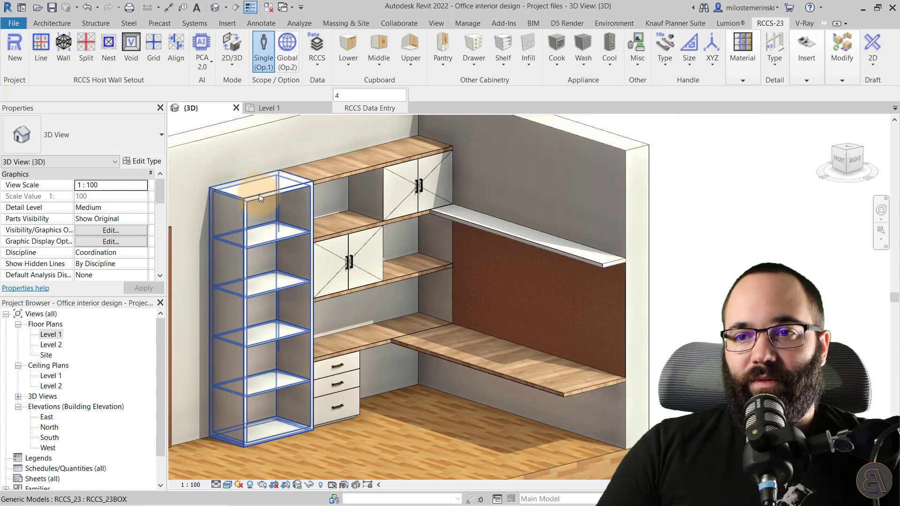
Step: Examine the RCCS material parameters of the tall open shelving unit
left_click(259, 194)
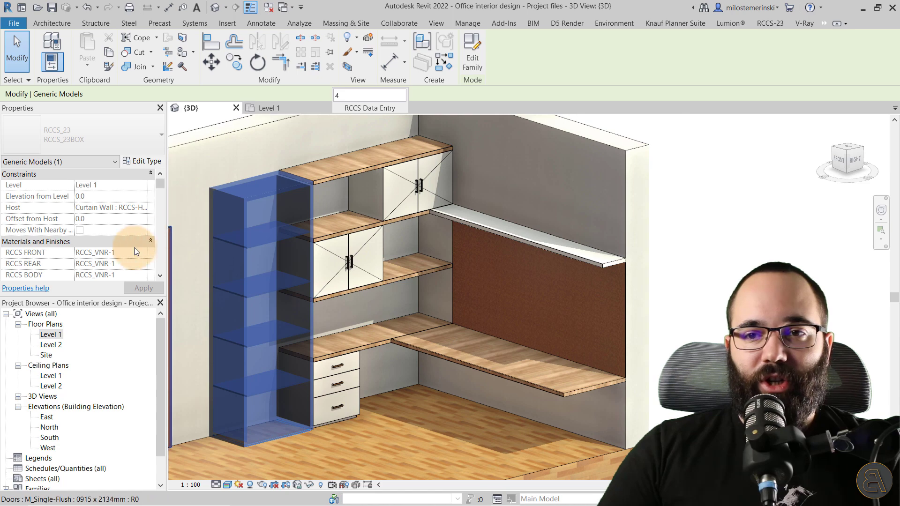
scroll(129, 235, "down", 1)
key("Escape")
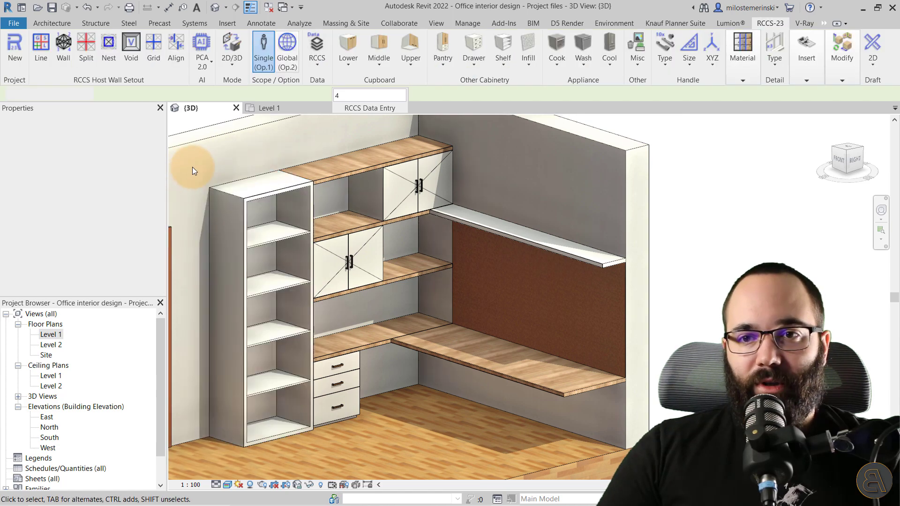
left_click(219, 190)
scroll(131, 209, "up", 1)
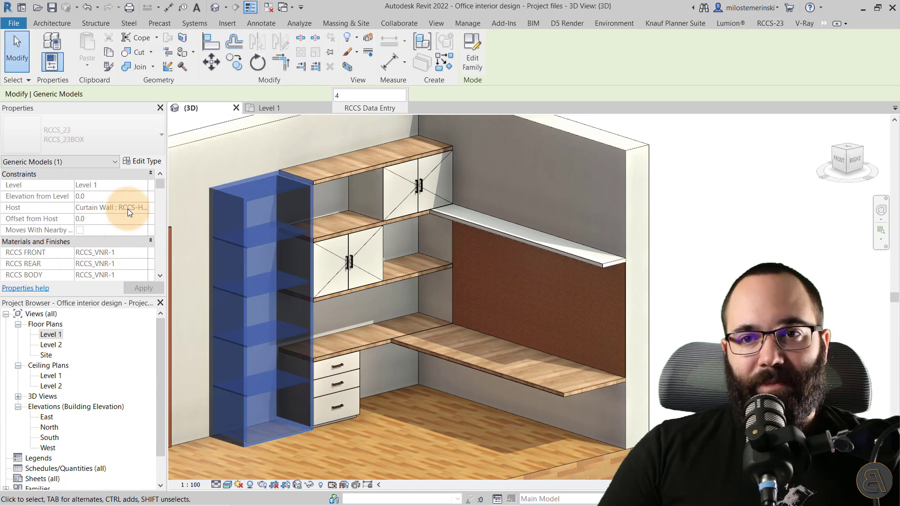
key("Escape")
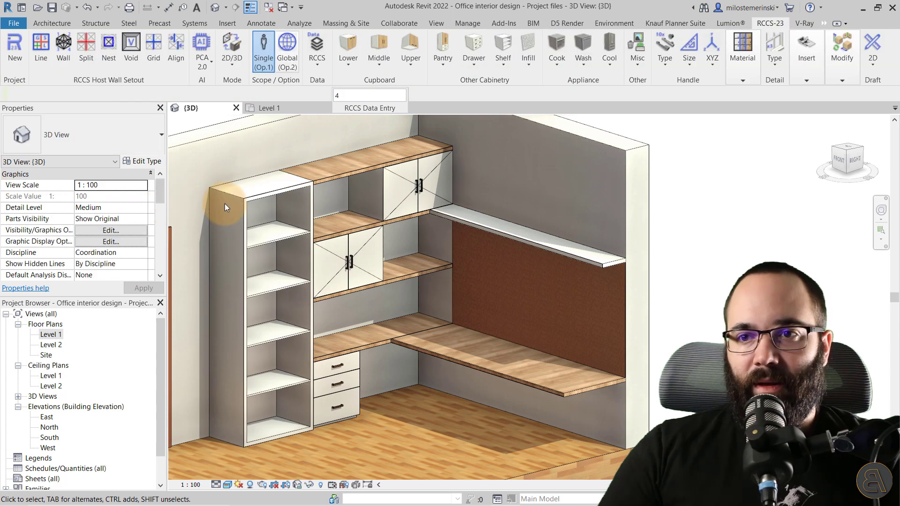
left_click(223, 194)
scroll(108, 238, "down", 1)
scroll(108, 237, "up", 1)
key("Escape")
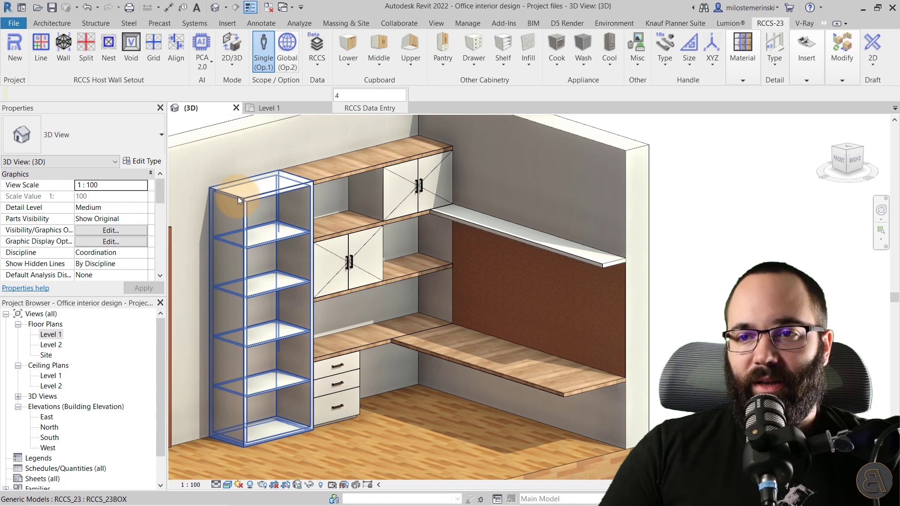
Step: Paint the front frame, top and outer side faces of the tall open shelving unit with the Birch material
left_click(747, 83)
left_click(822, 115)
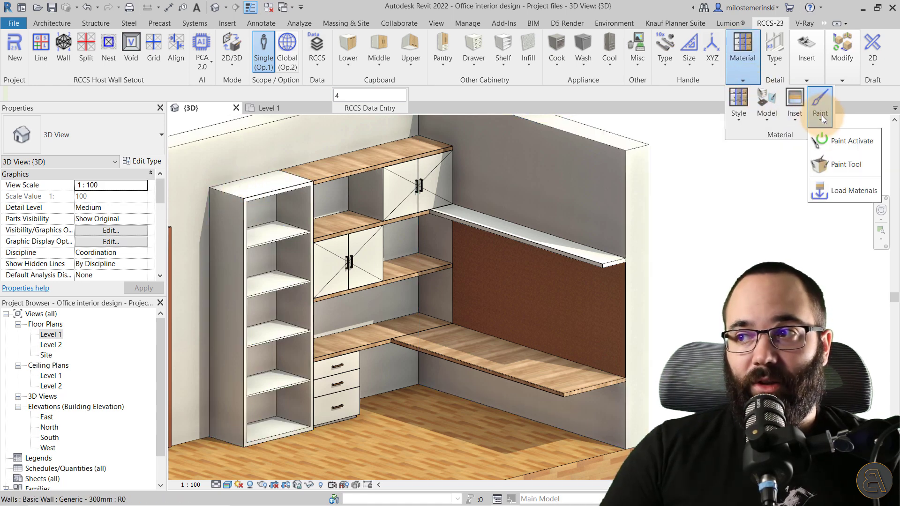
left_click(837, 165)
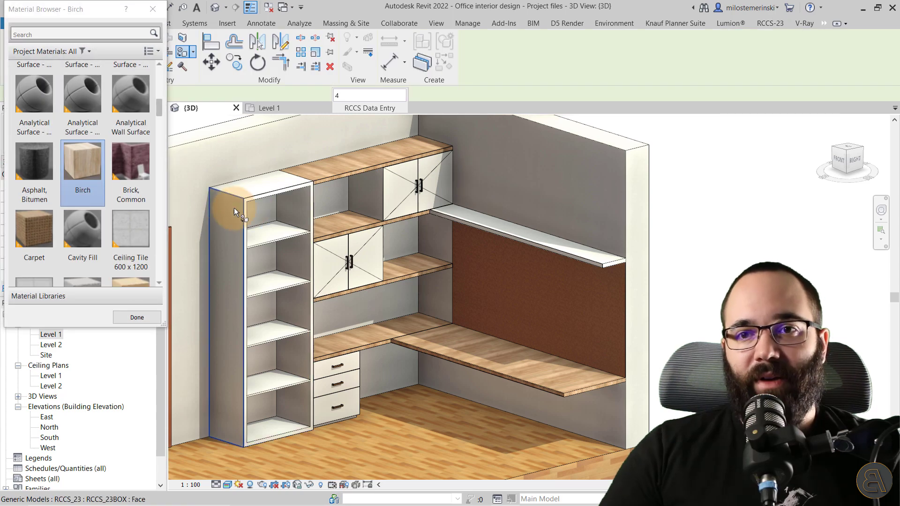
scroll(234, 222, "up", 3)
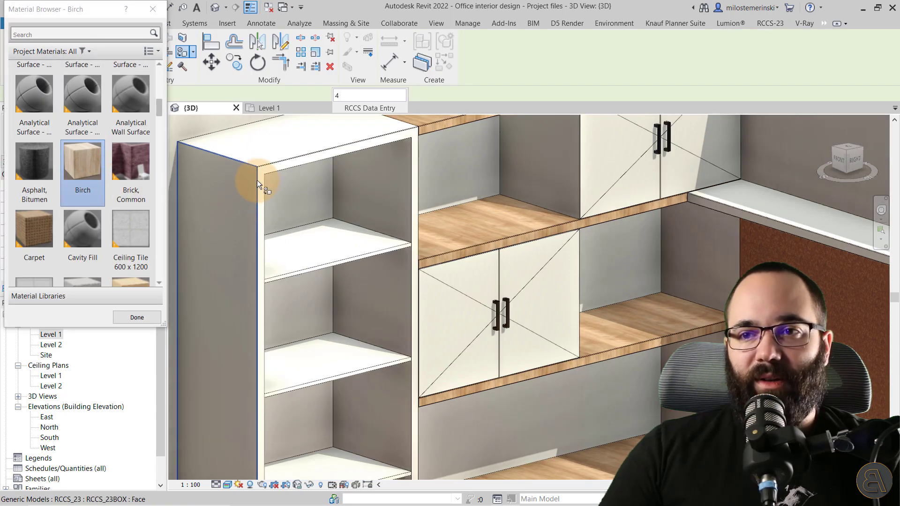
scroll(257, 168, "up", 3)
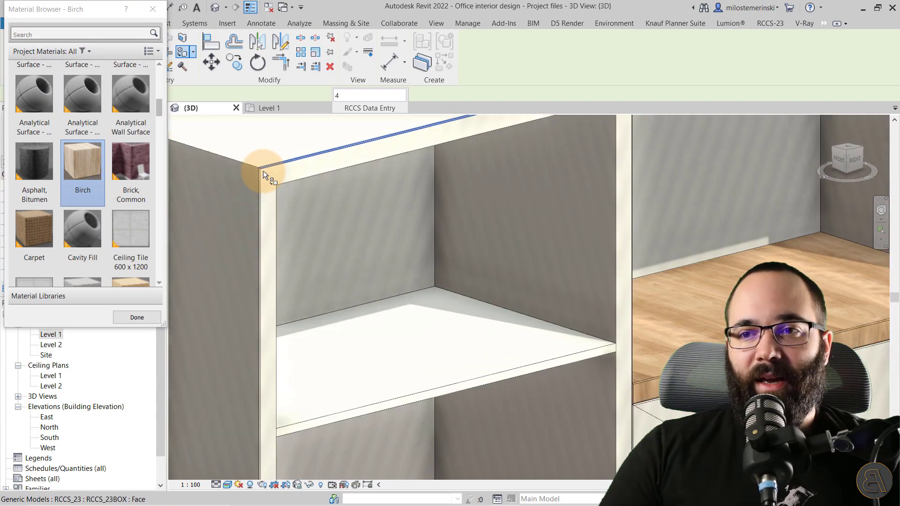
left_click(261, 176)
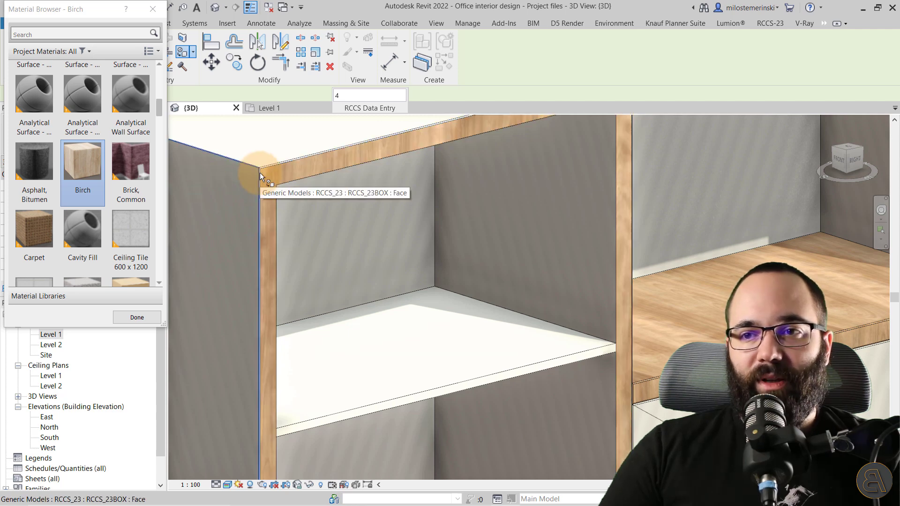
left_click(265, 164)
left_click(267, 162)
Step: Paint the thin edge strips around the tall shelving unit's frame, including those at its base, with Birch and finish painting
scroll(265, 164, "up", 3)
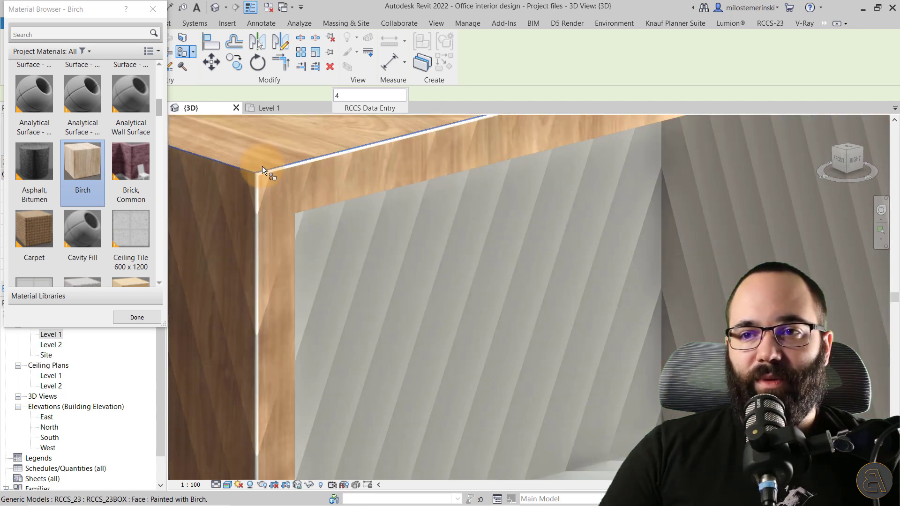
left_click(253, 191)
scroll(226, 162, "down", 7)
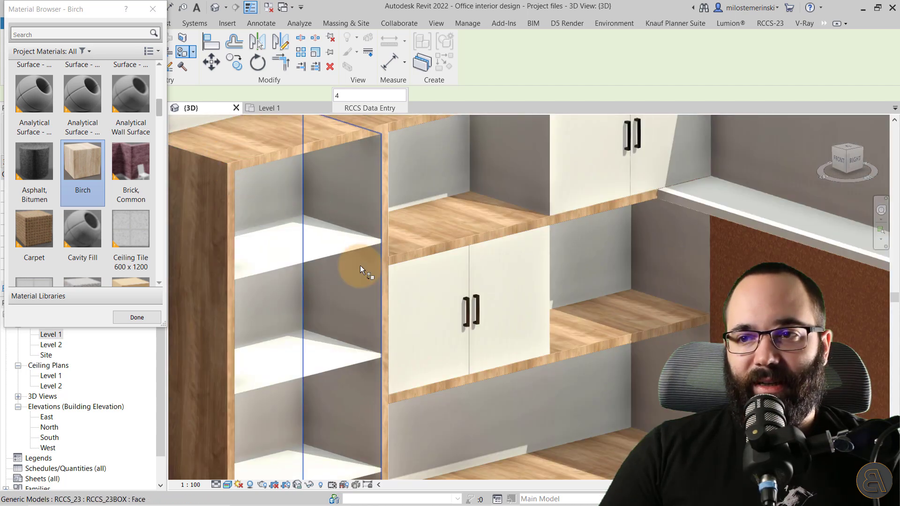
middle_click_drag(360, 265, 334, 141)
middle_click_drag(355, 366, 361, 155)
scroll(367, 339, "up", 8)
middle_click_drag(376, 337, 502, 421, "shift")
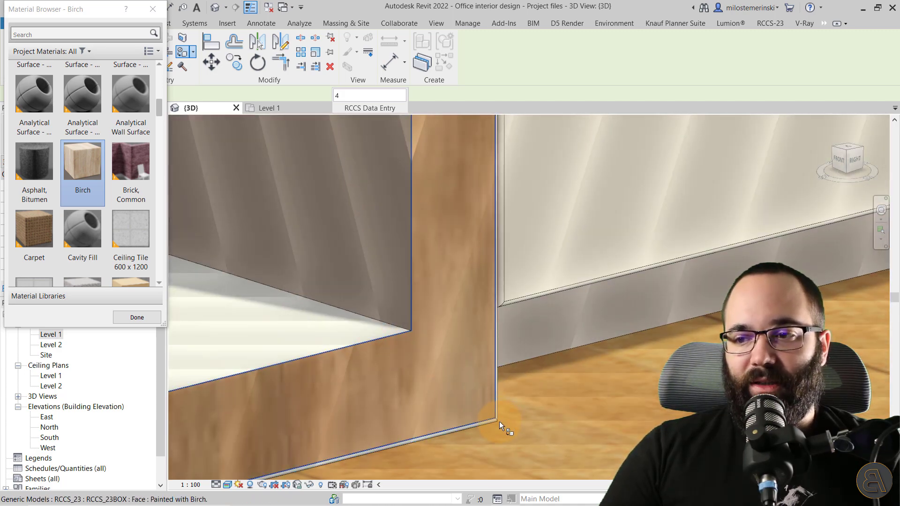
scroll(499, 420, "up", 5)
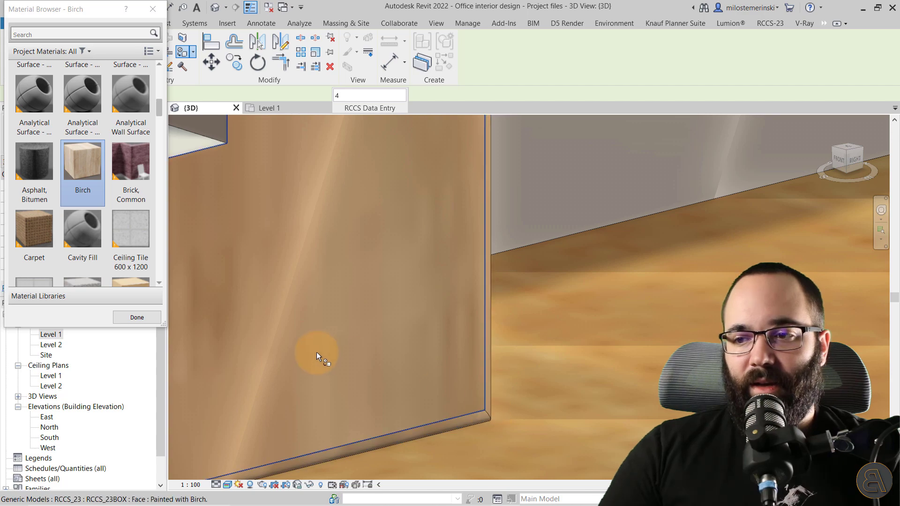
scroll(316, 353, "down", 12)
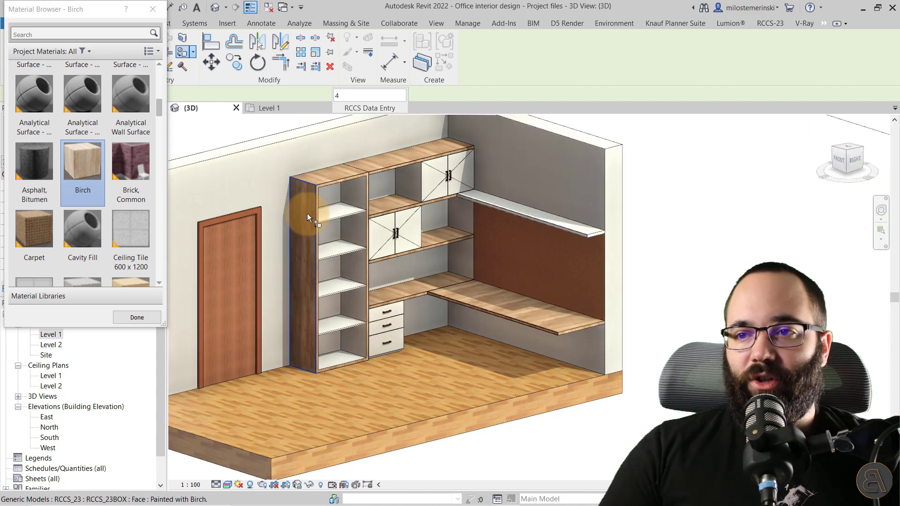
scroll(305, 210, "up", 4)
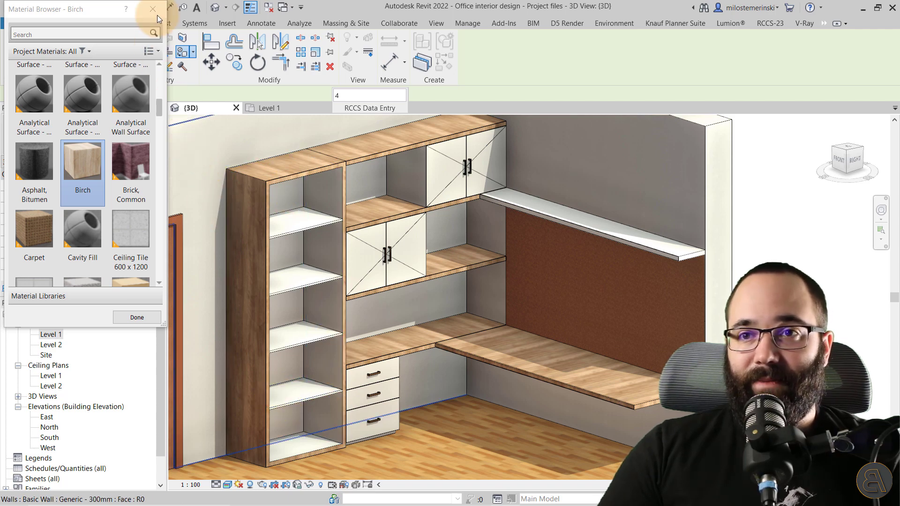
left_click(137, 317)
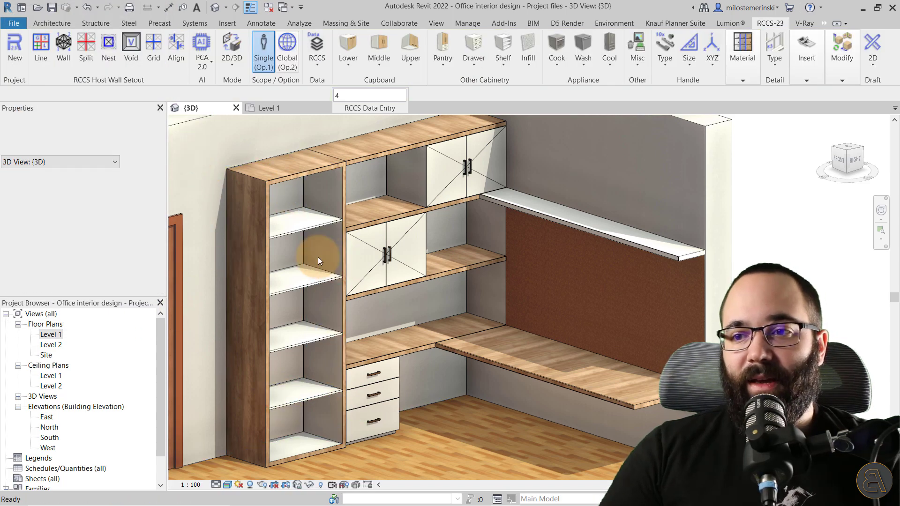
scroll(347, 272, "down", 3)
scroll(319, 246, "up", 3)
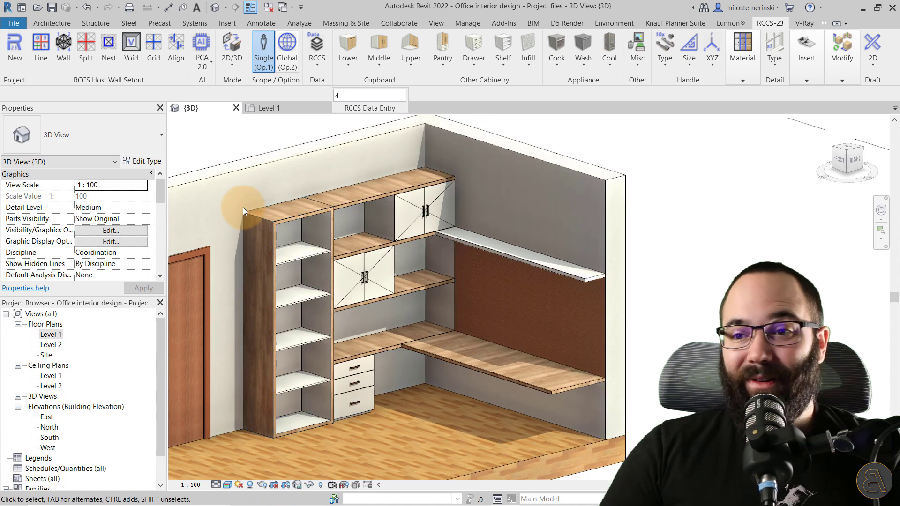
scroll(375, 319, "down", 2)
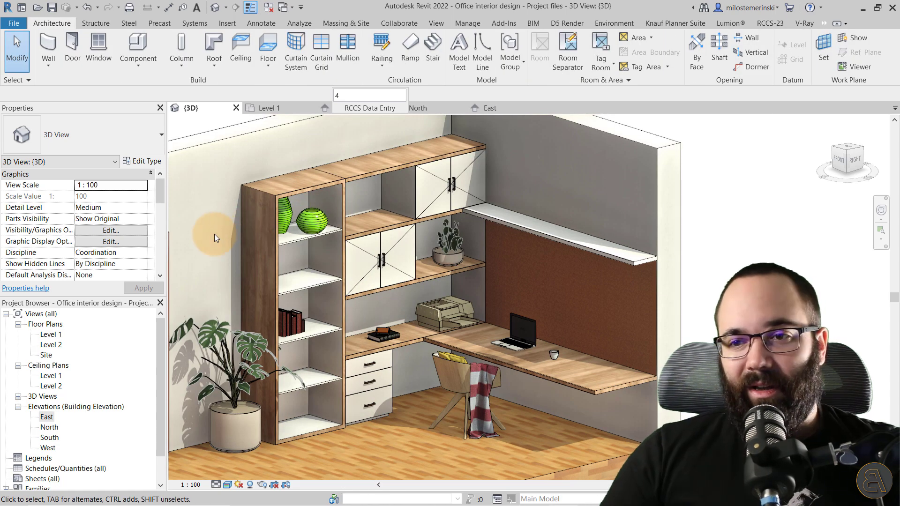
middle_click_drag(407, 297, 408, 297)
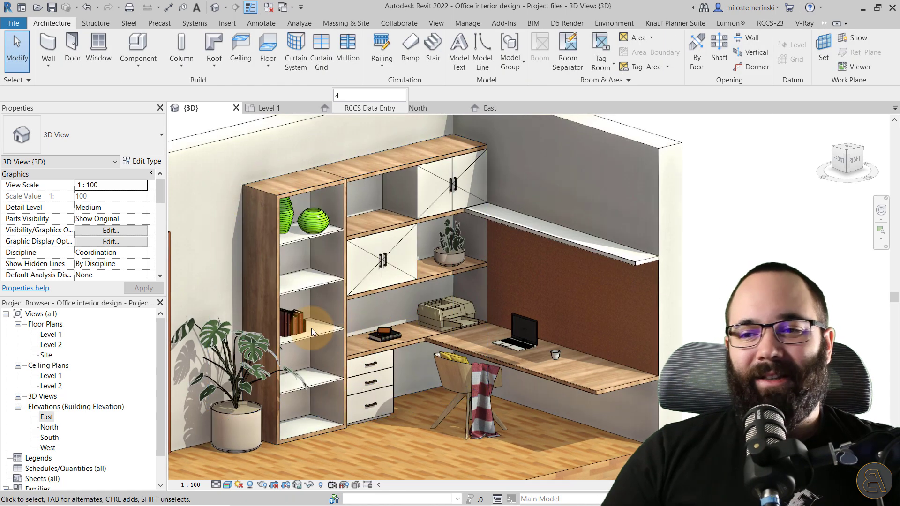